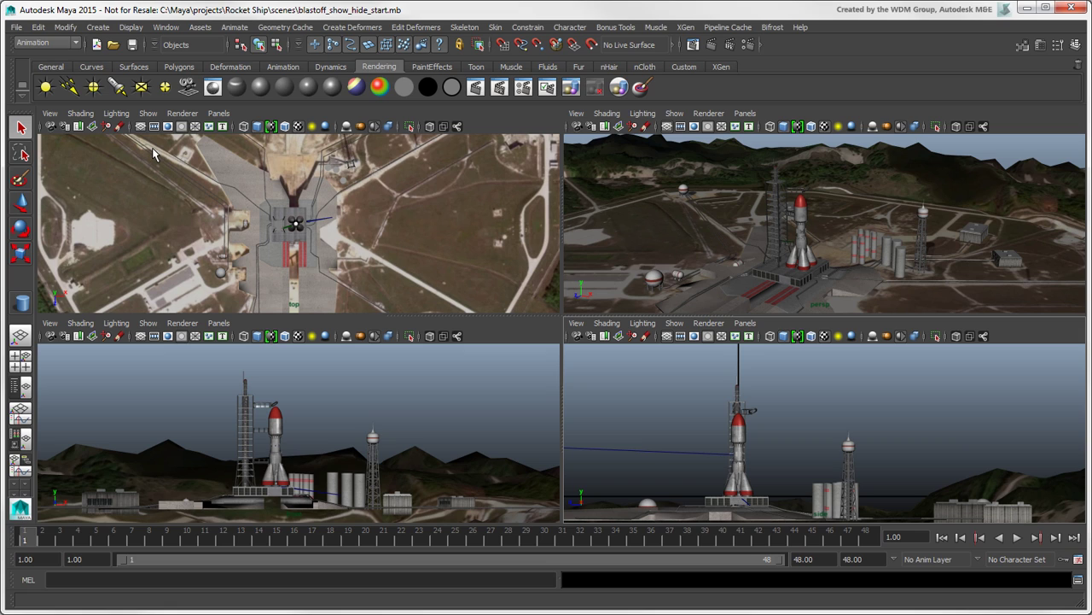
Tear off Maya's Display > Show menu into a floating panel at the upper-left
left_click(130, 29)
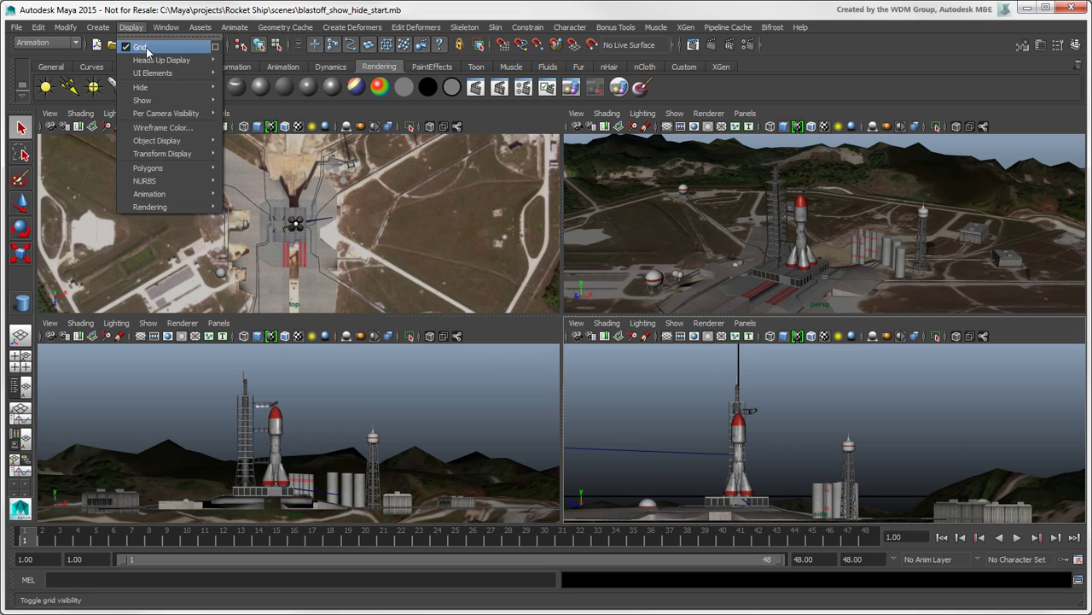
mouse_move(141, 100)
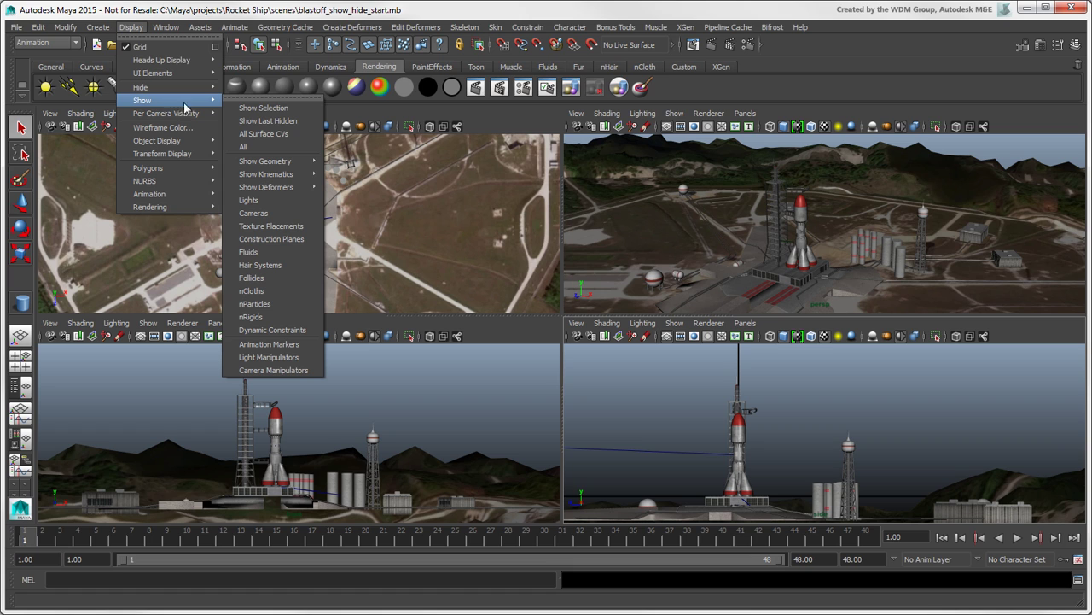
left_click(228, 97)
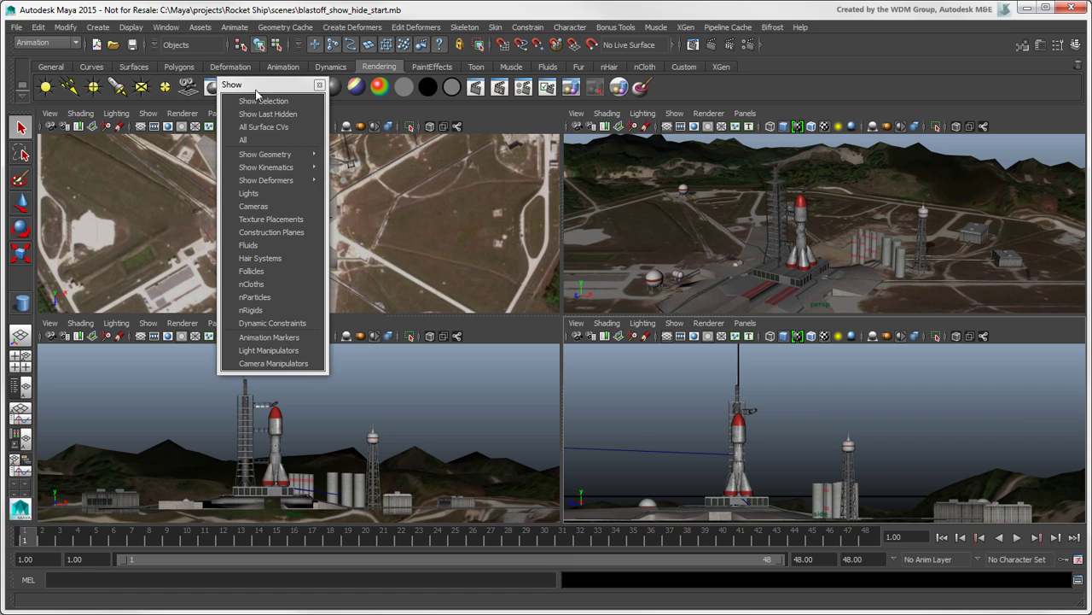
left_click_drag(260, 85, 84, 148)
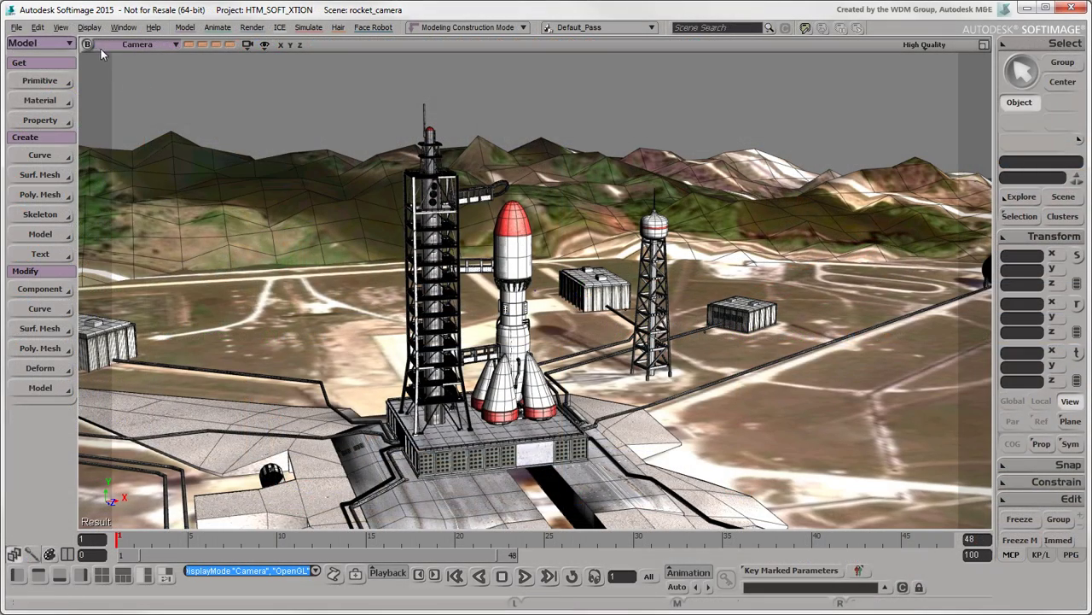
Open Softimage's Display menu to see the per-type Objects visibility list
left_click(90, 28)
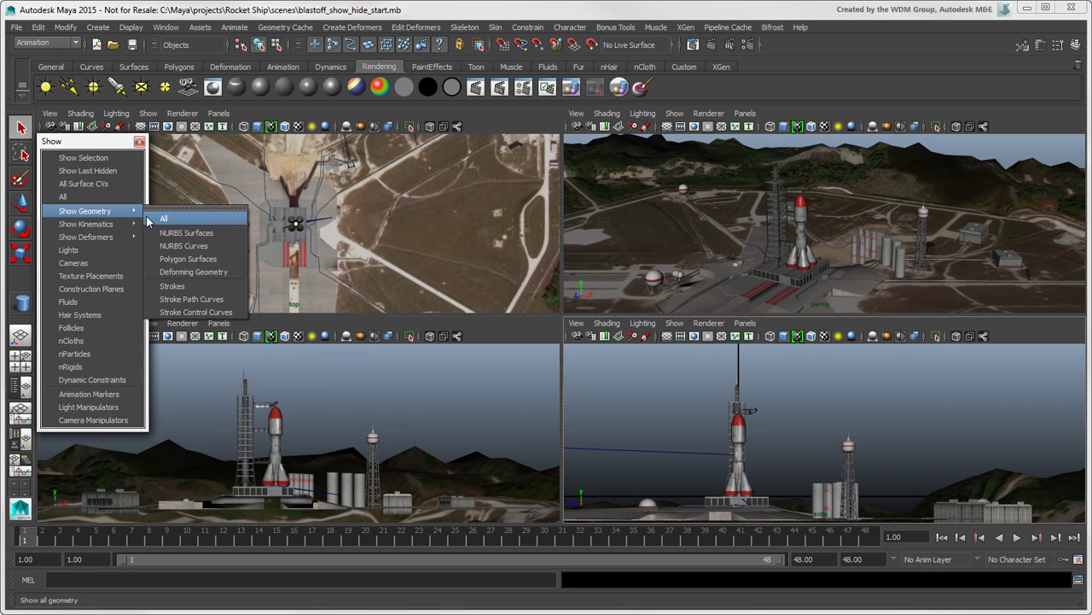
Show lights and cameras, then float the Display > Hide menu beside the Show panel
left_click(89, 254)
left_click(94, 267)
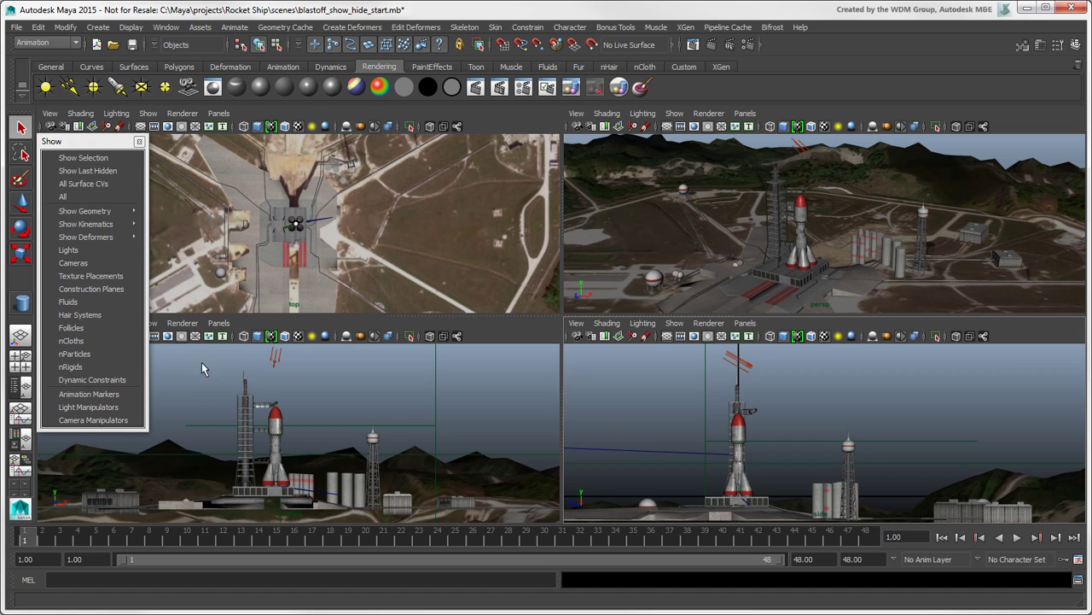
left_click(131, 27)
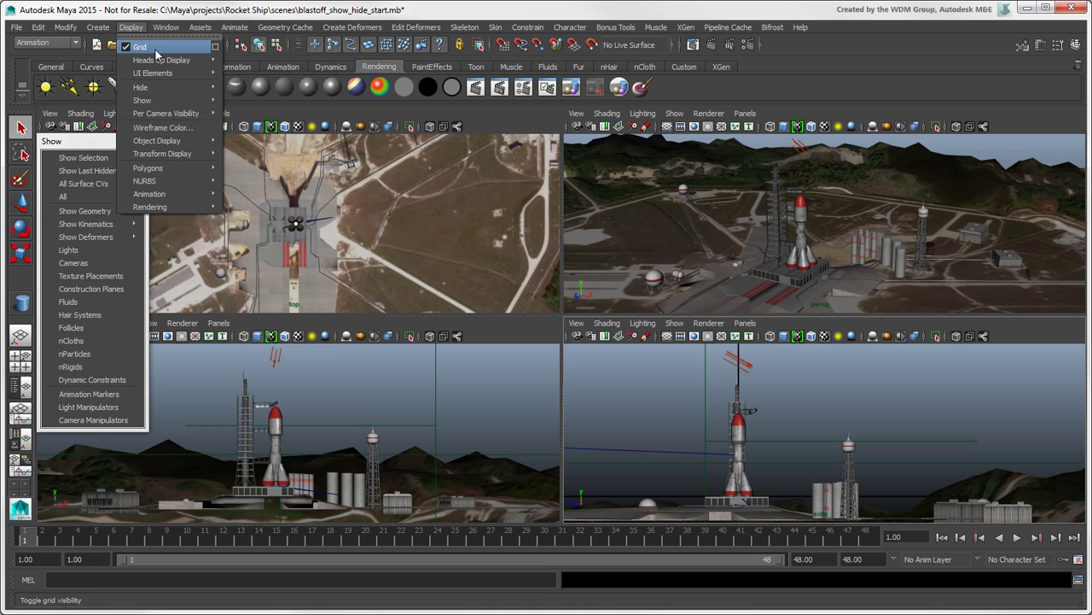
mouse_move(162, 87)
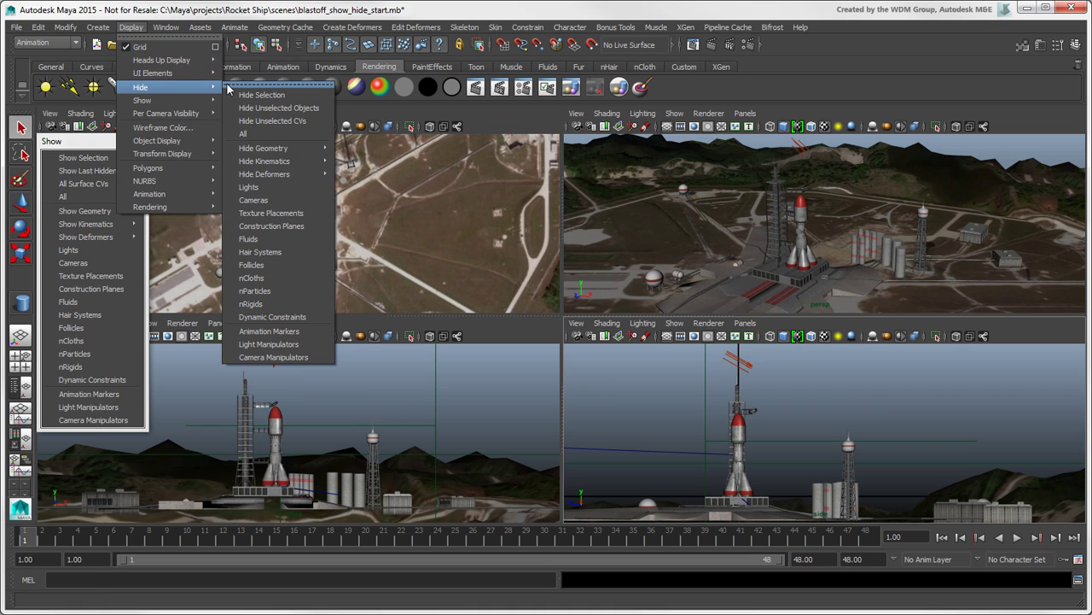
left_click(243, 83)
left_click_drag(251, 137, 190, 143)
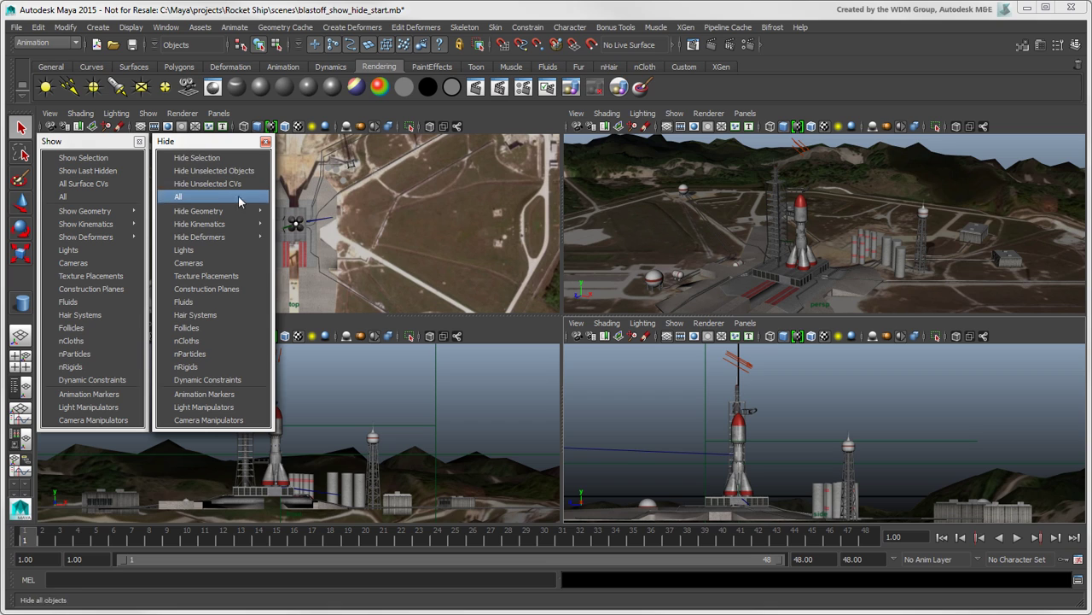
mouse_move(205, 211)
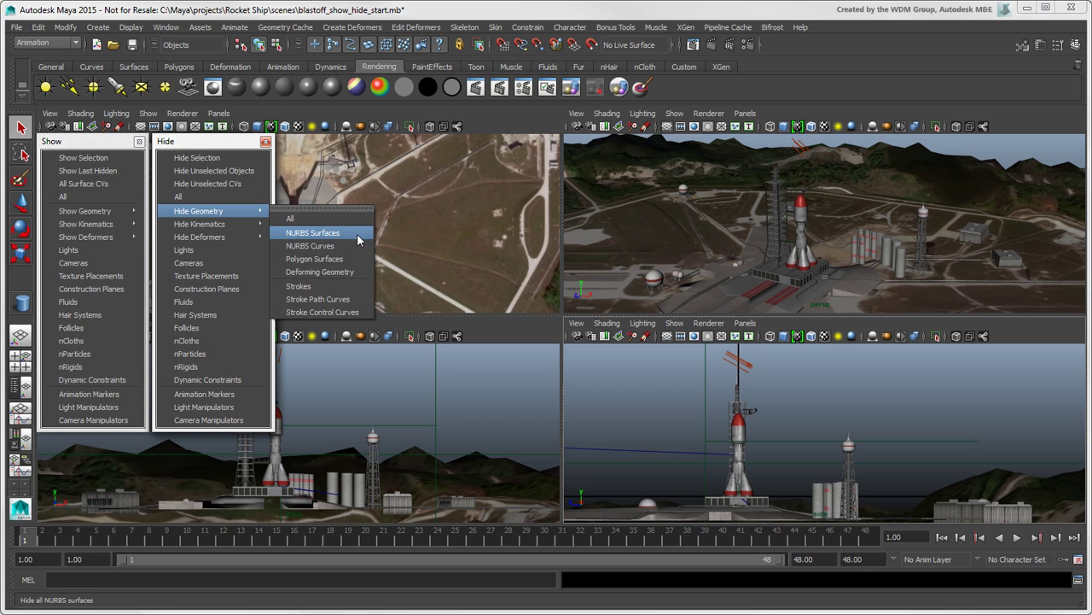
Test Hide NURBS Surfaces, Show All Geometry, Hide Lights, and toggle Use All Lights
left_click(357, 240)
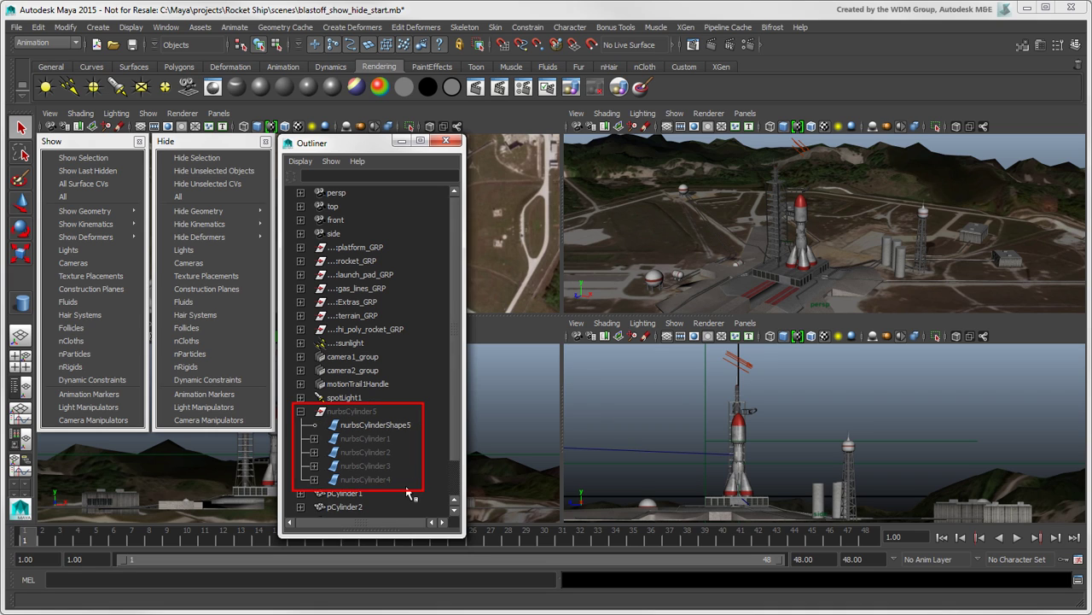
left_click(300, 411)
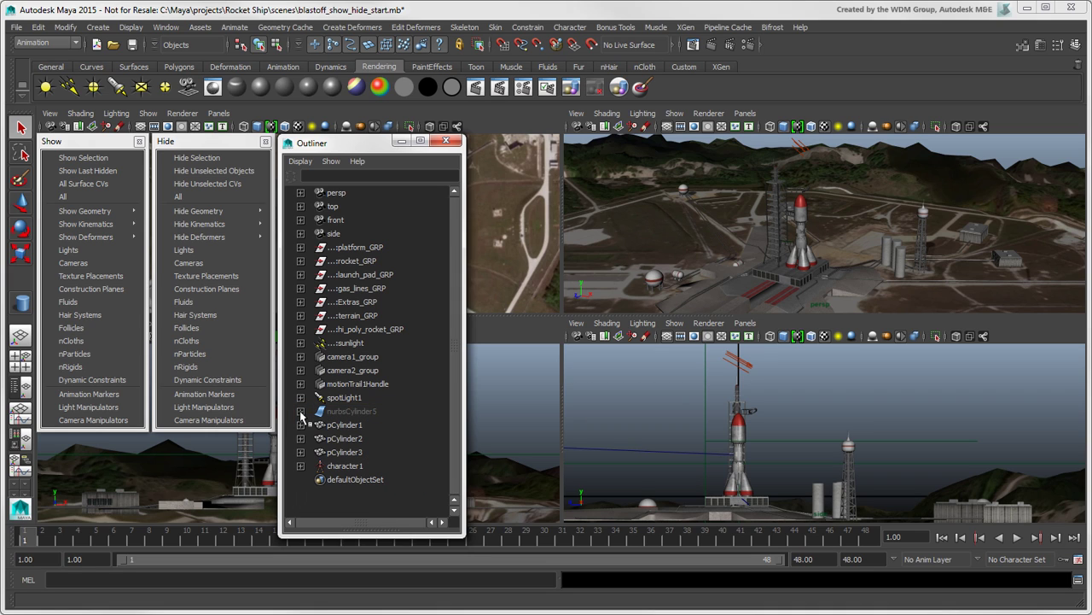
left_click(402, 141)
mouse_move(84, 211)
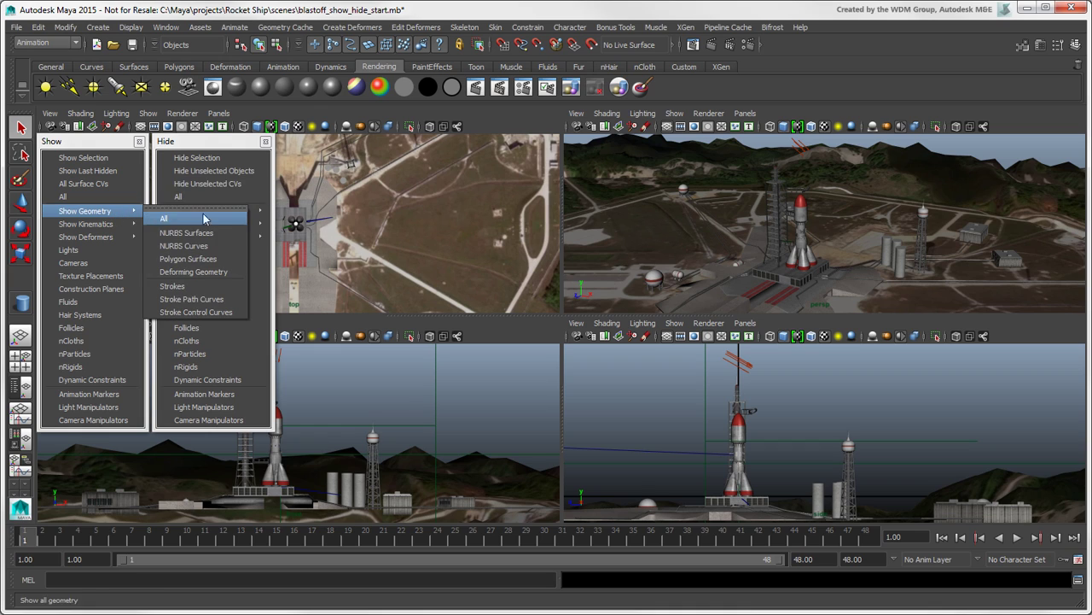
left_click(203, 220)
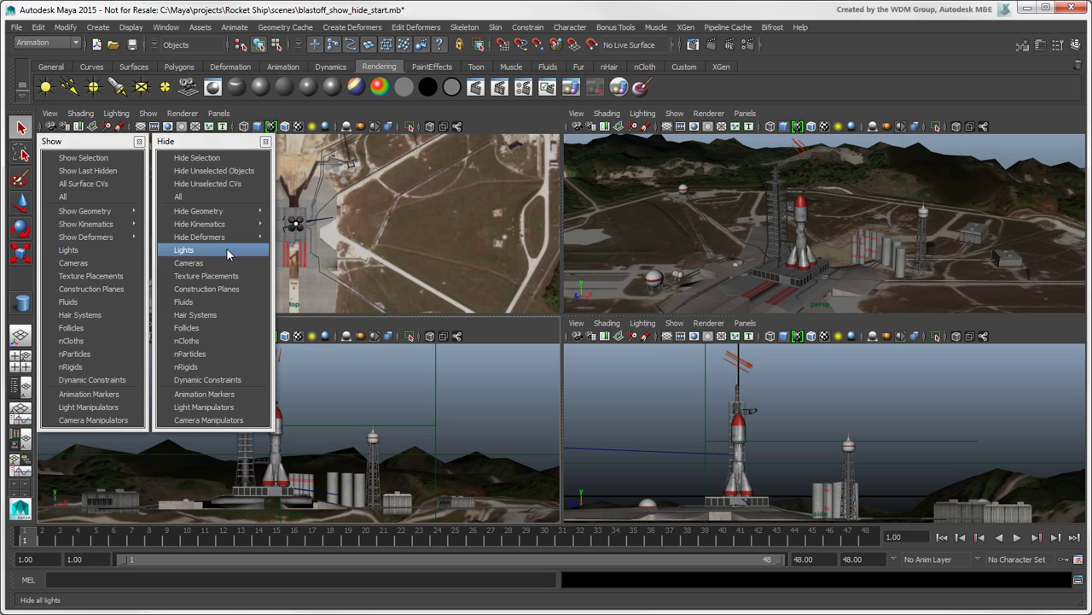
left_click(228, 253)
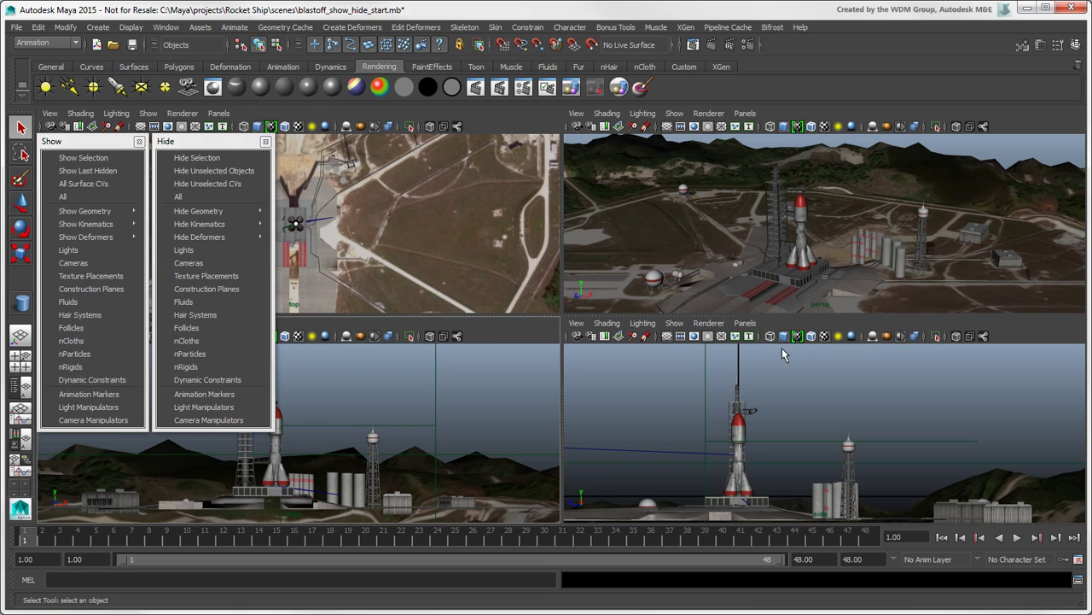
left_click(838, 337)
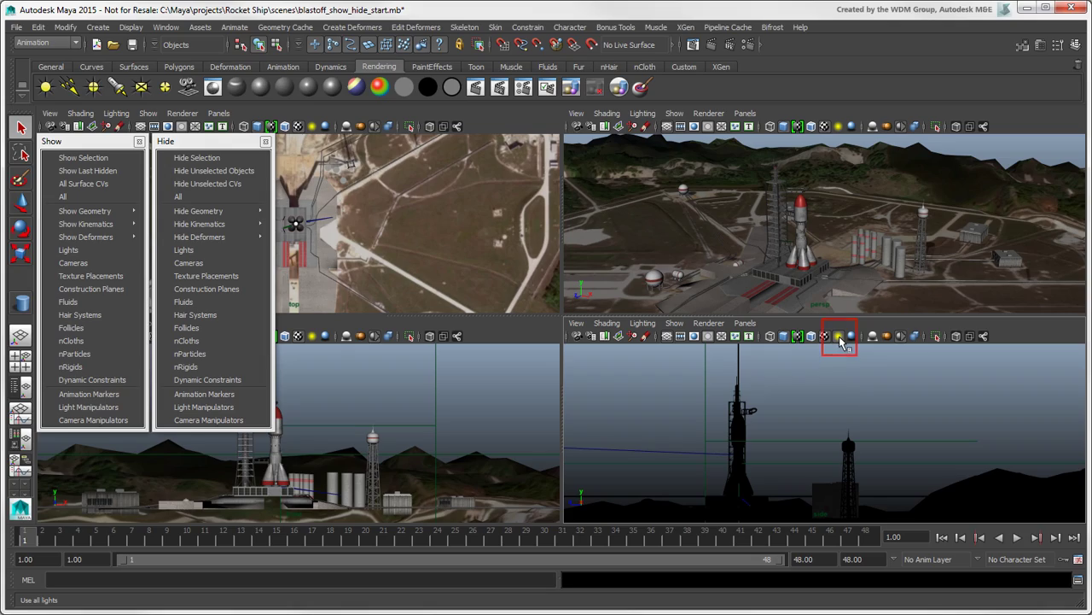
left_click(839, 338)
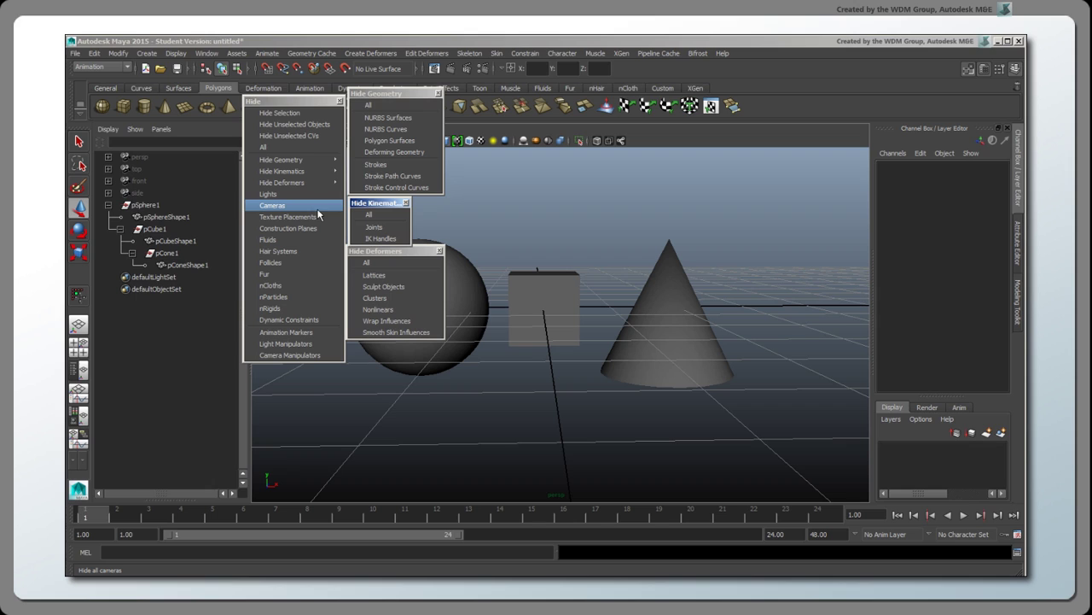
Add Hide > Cameras to the shelf and open that shelf button for editing
left_click(316, 206, "ctrl+shift")
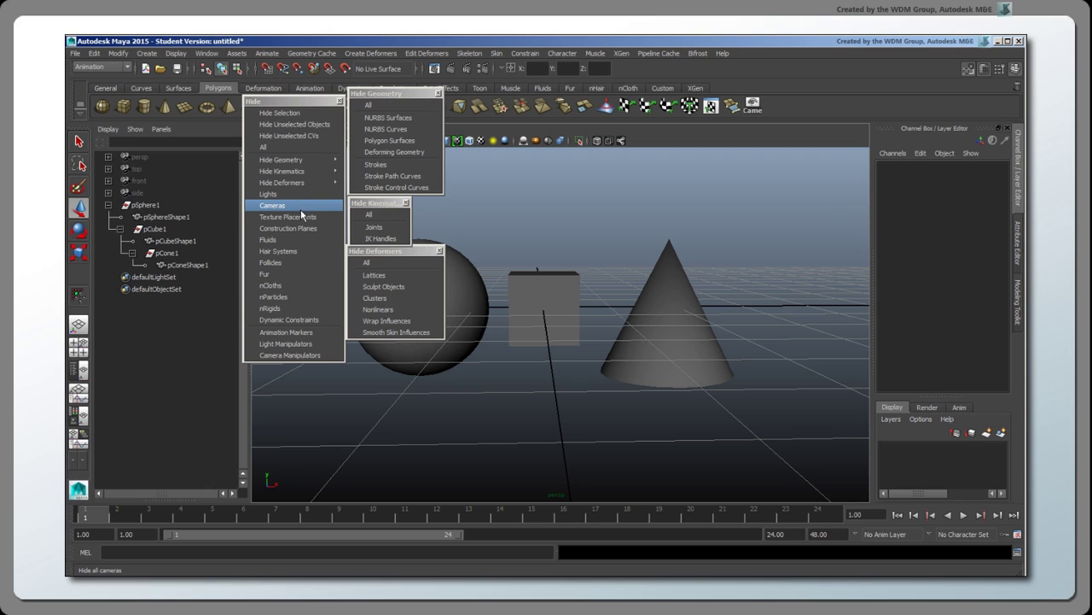
right_click(753, 106)
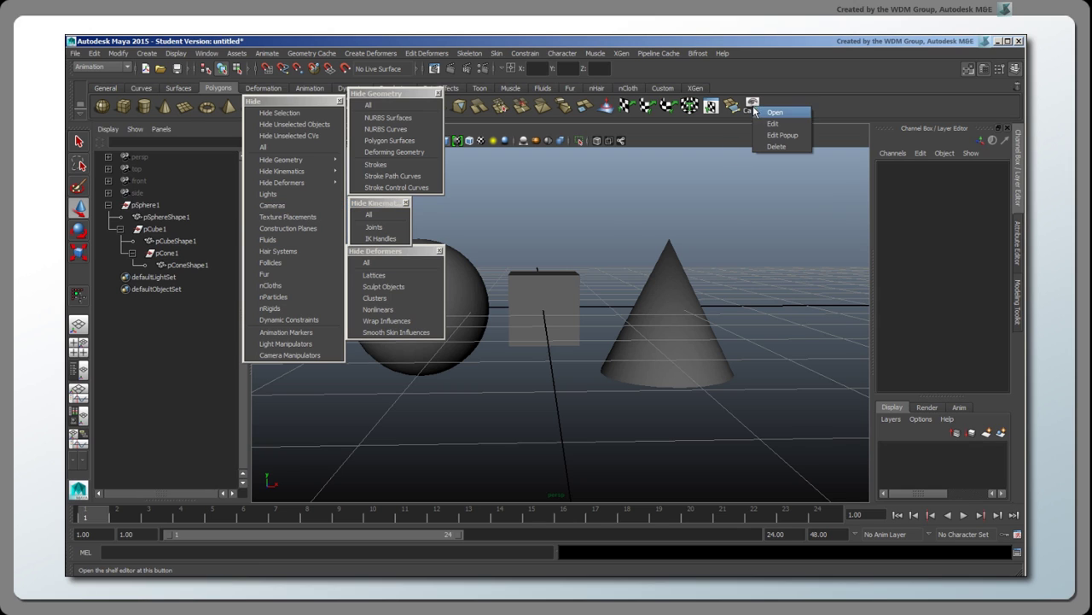
left_click(792, 122)
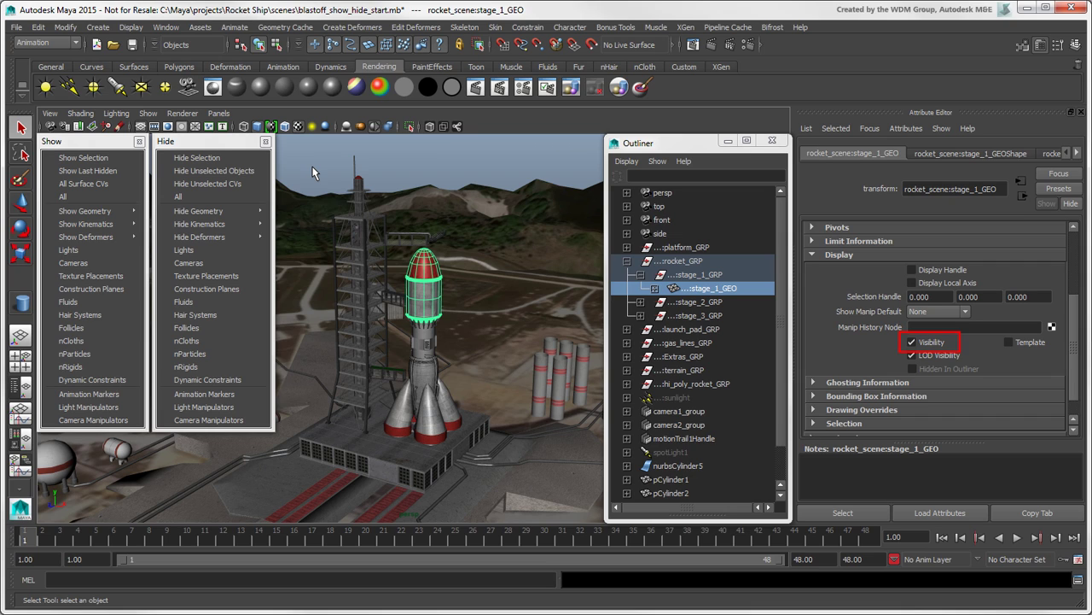
mouse_move(199, 210)
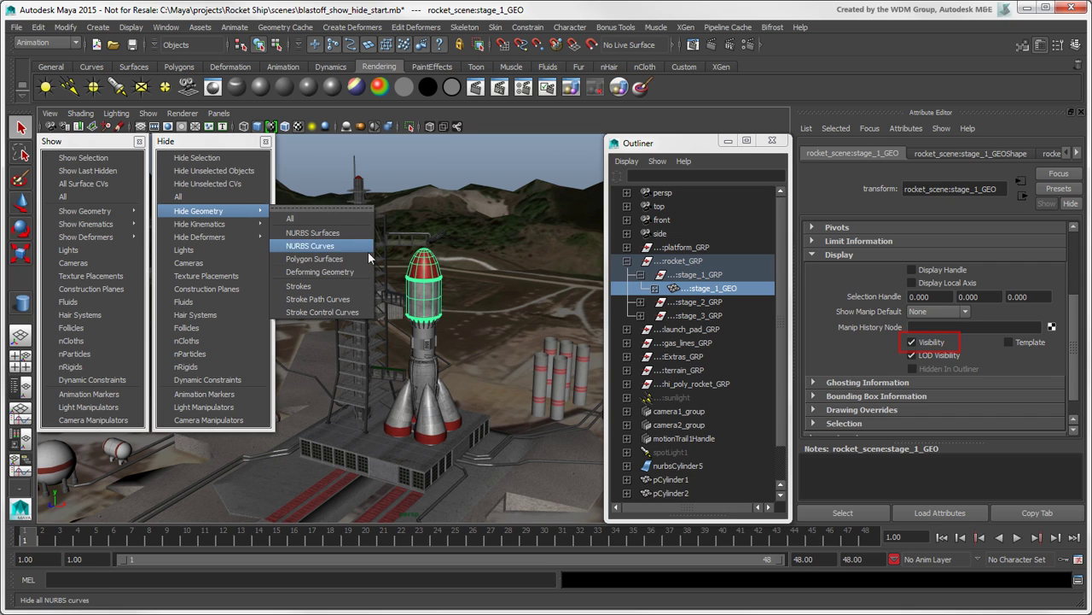
Hide all polygon surfaces, then toggle stage_1_GEO's Visibility attribute in the Attribute Editor
left_click(365, 259)
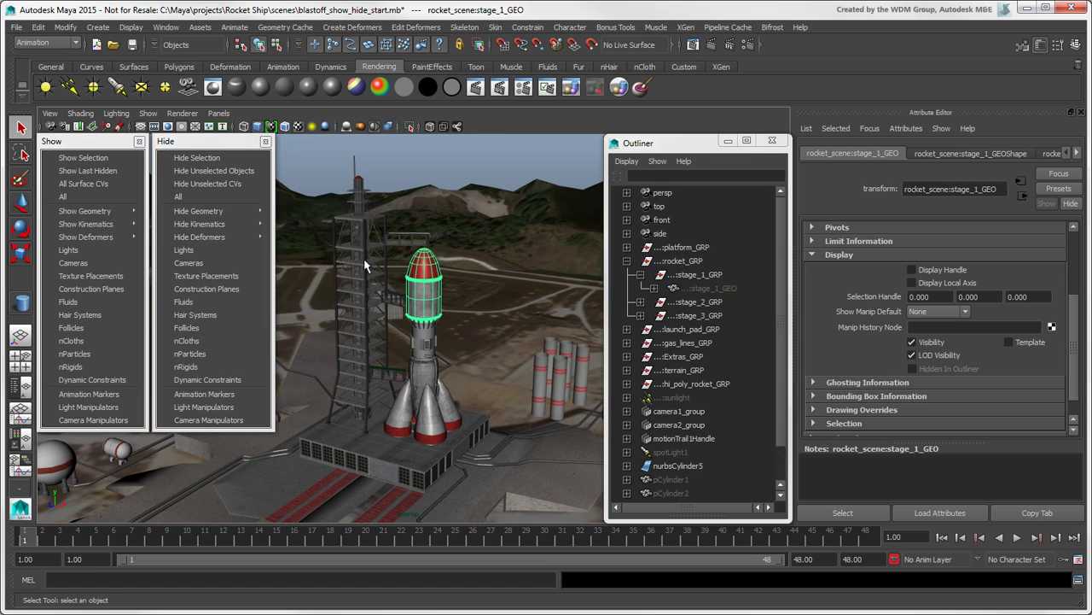
left_click(708, 290)
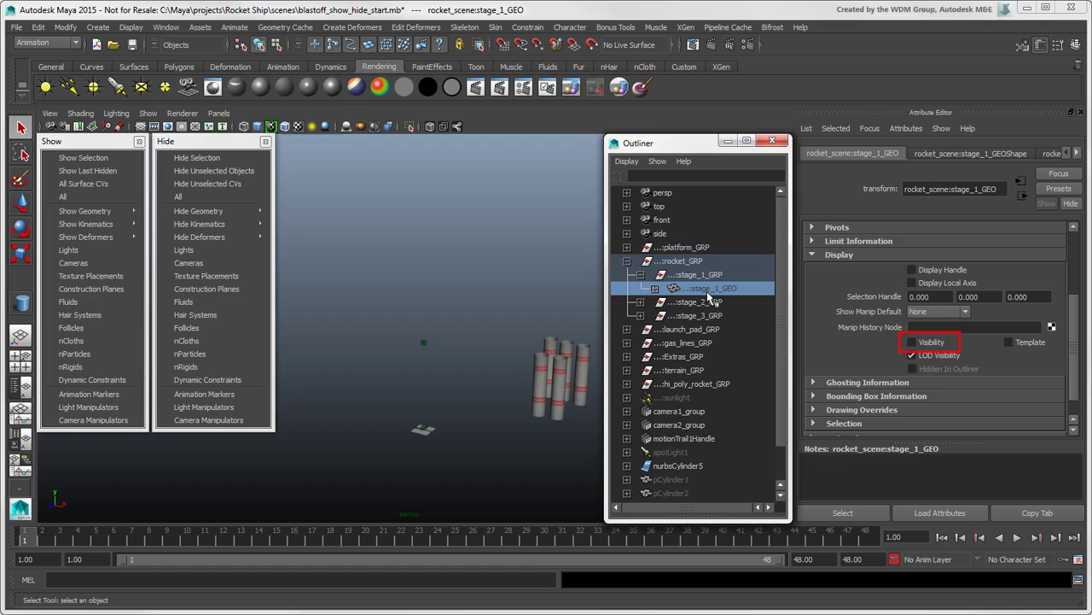
left_click(911, 342)
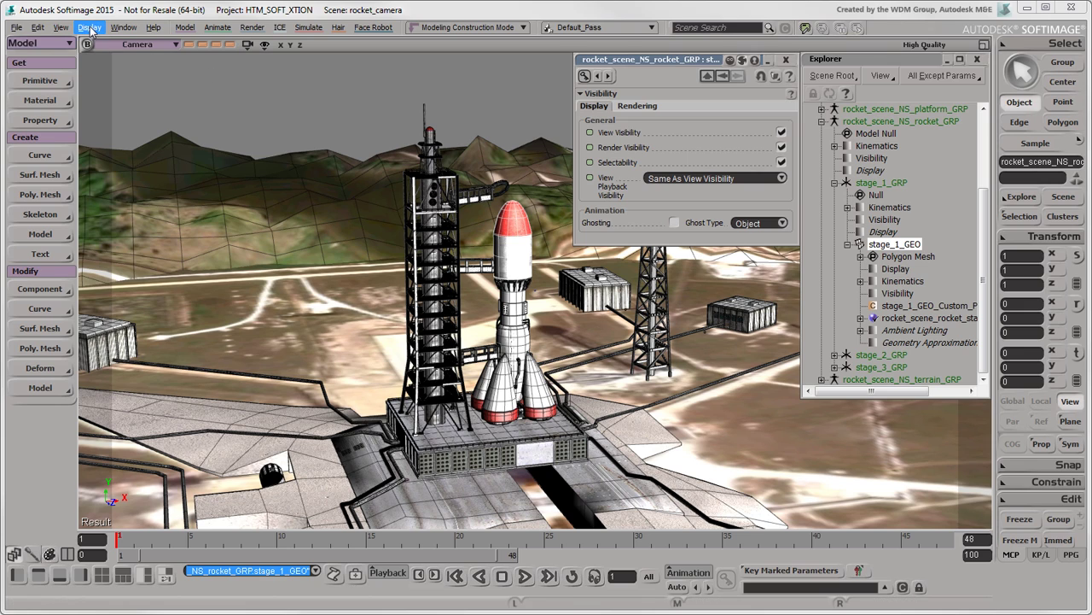
left_click(89, 28)
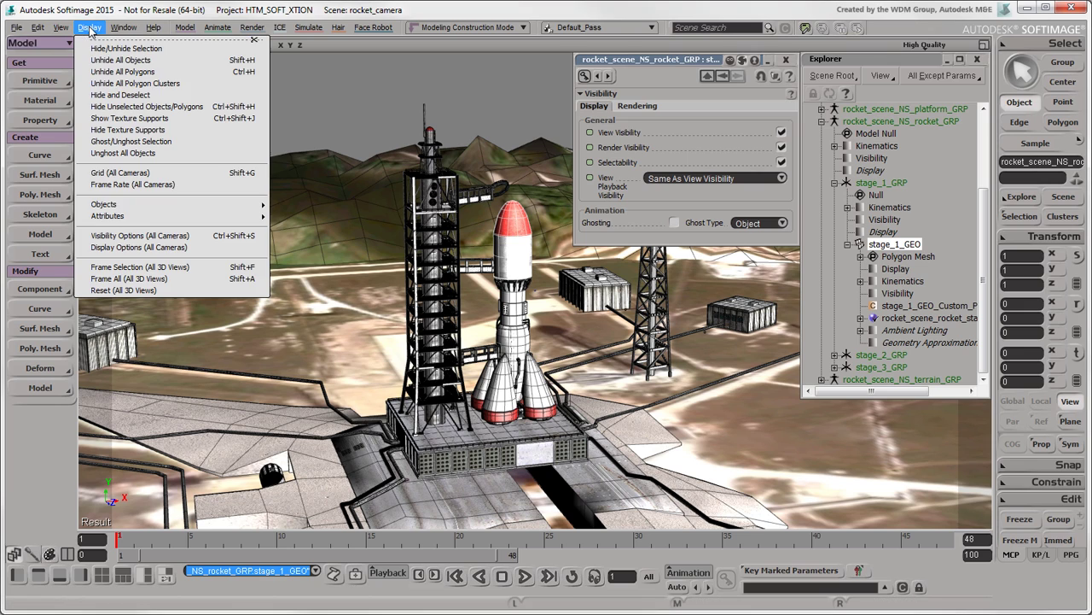
mouse_move(104, 204)
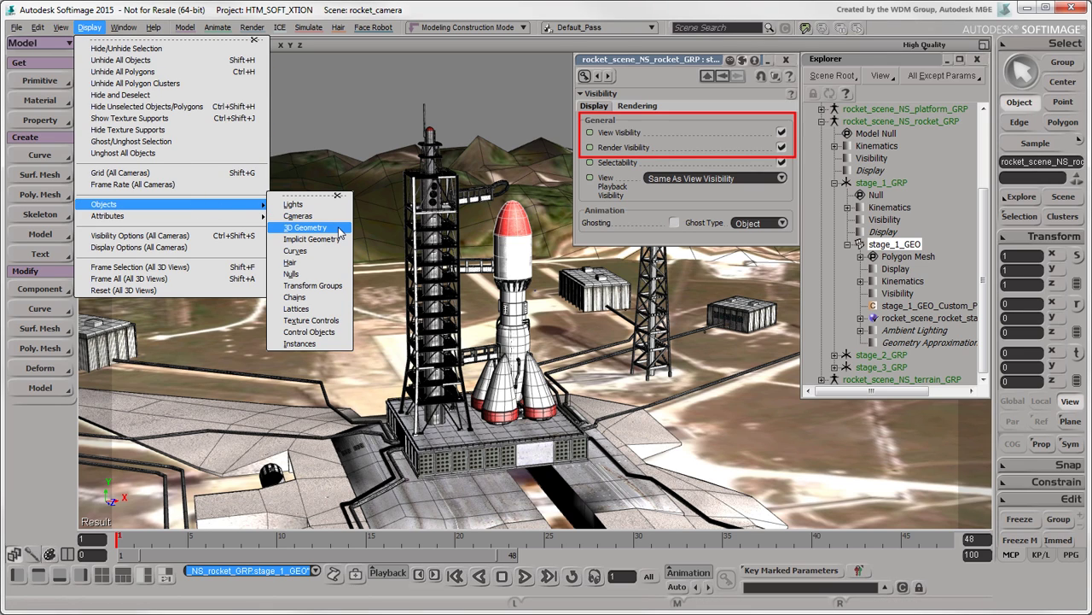
left_click(343, 231)
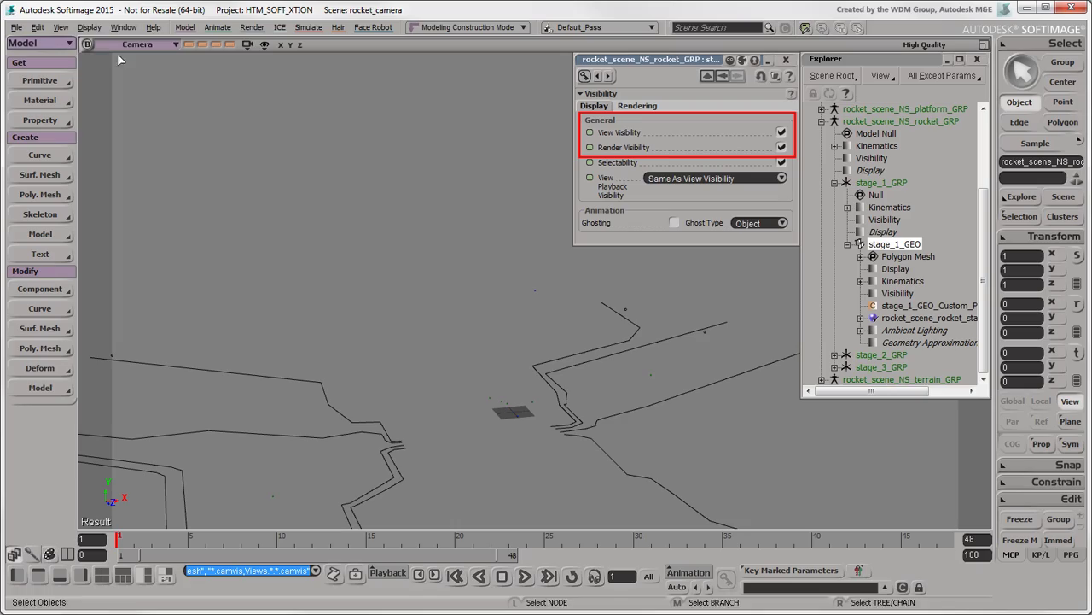
left_click(89, 27)
mouse_move(104, 204)
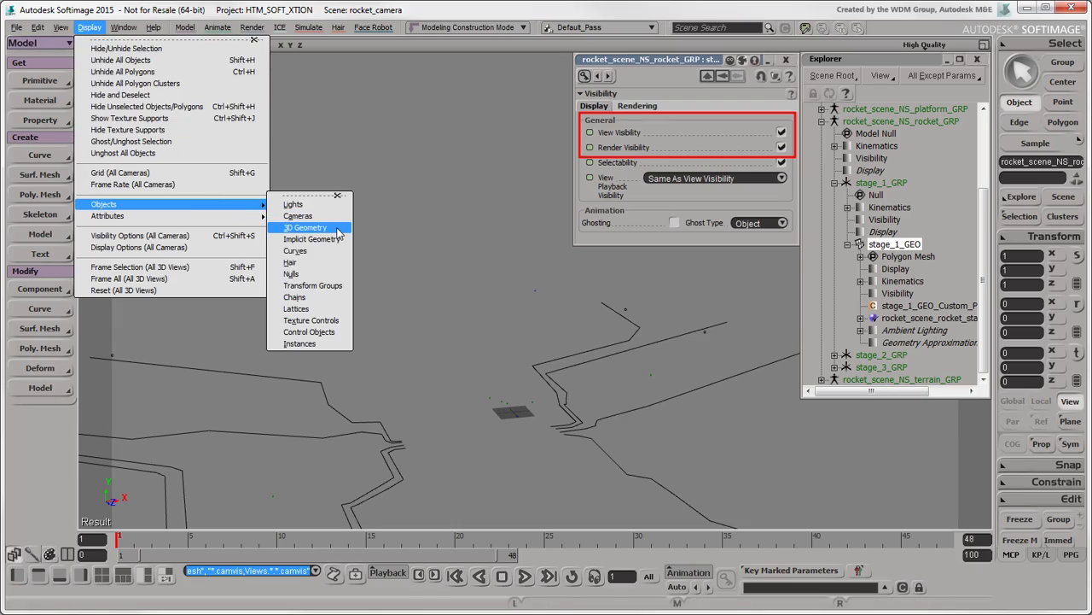
left_click(336, 227)
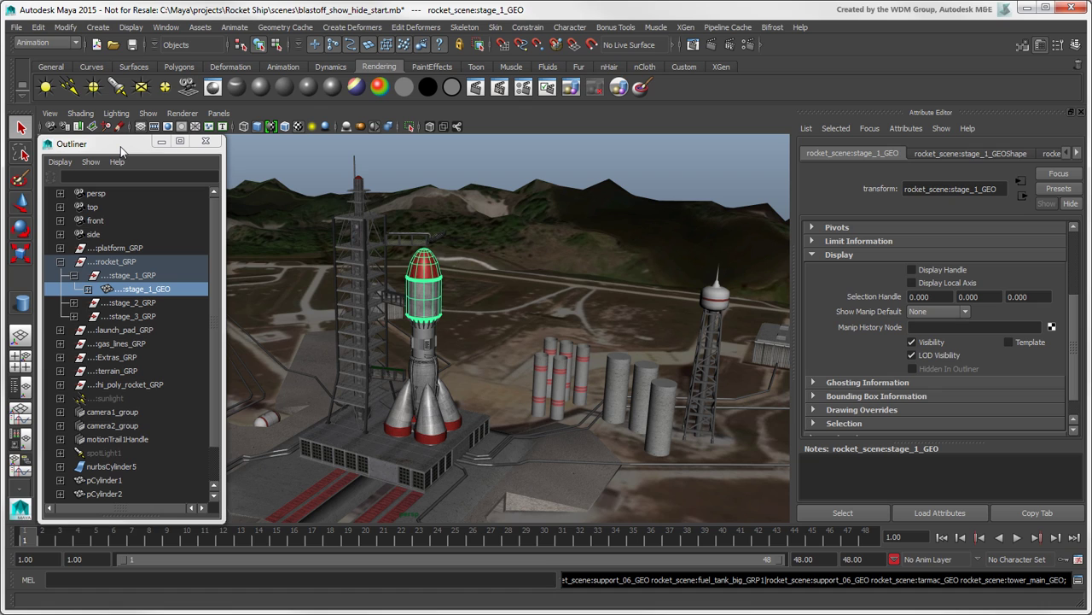
Select nurbsCylinder5 and toggle its Visibility off and back on
left_click(122, 466)
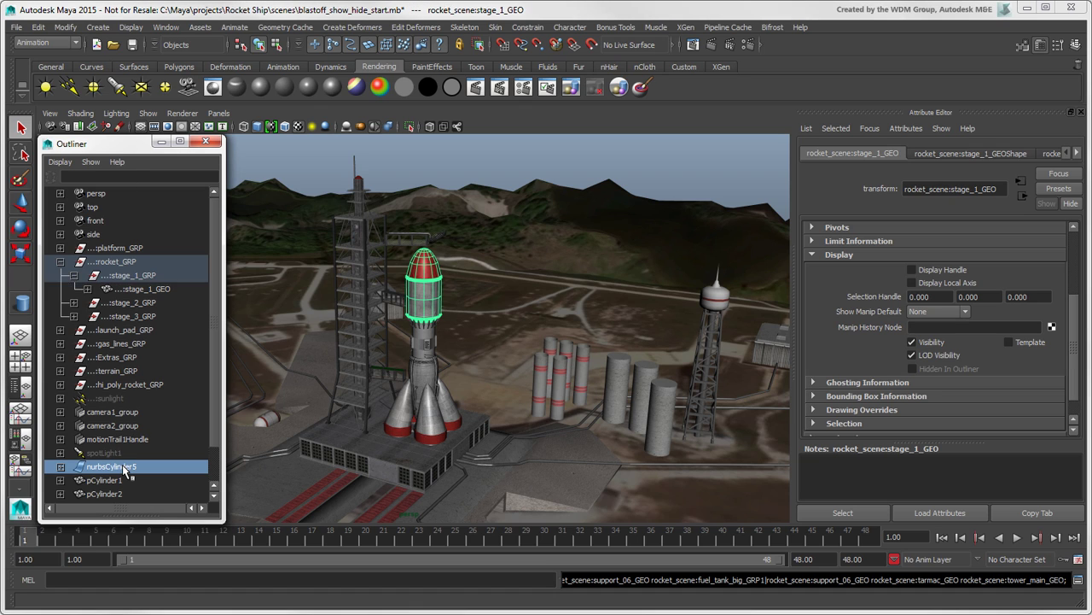
left_click(911, 341)
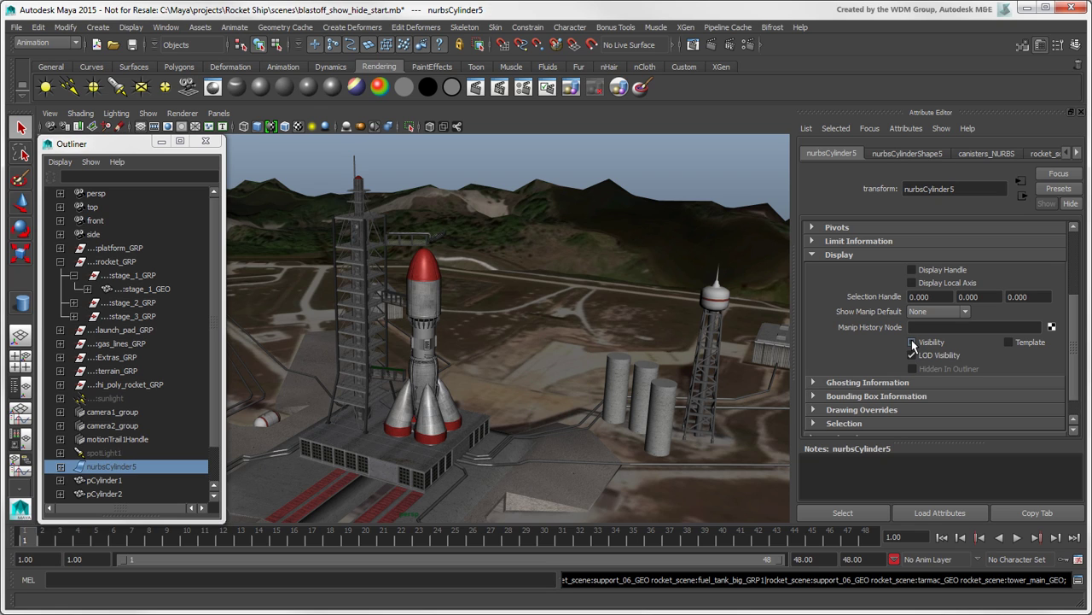
left_click(911, 343)
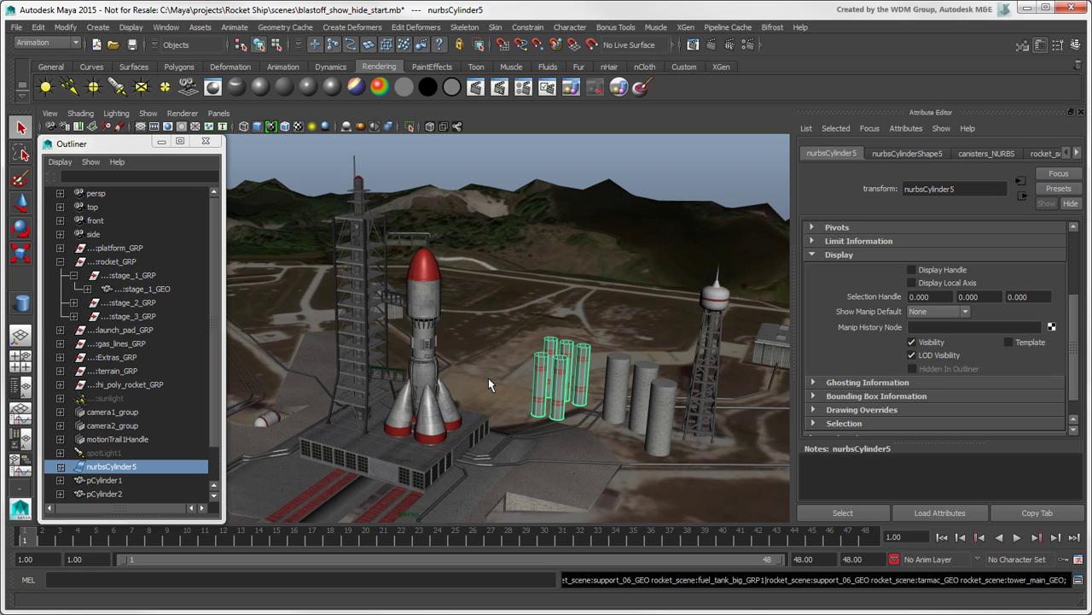
On nurbsCylinderShape5, expand Object Display and toggle Visibility off and back on
key("Down")
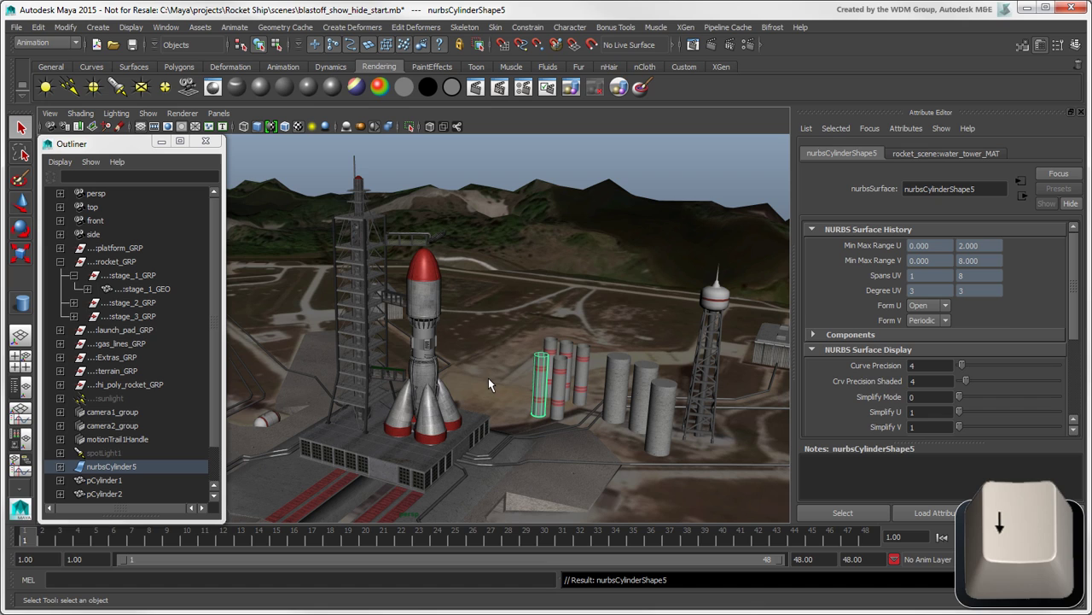
left_click_drag(1077, 321, 1076, 398)
left_click(812, 397)
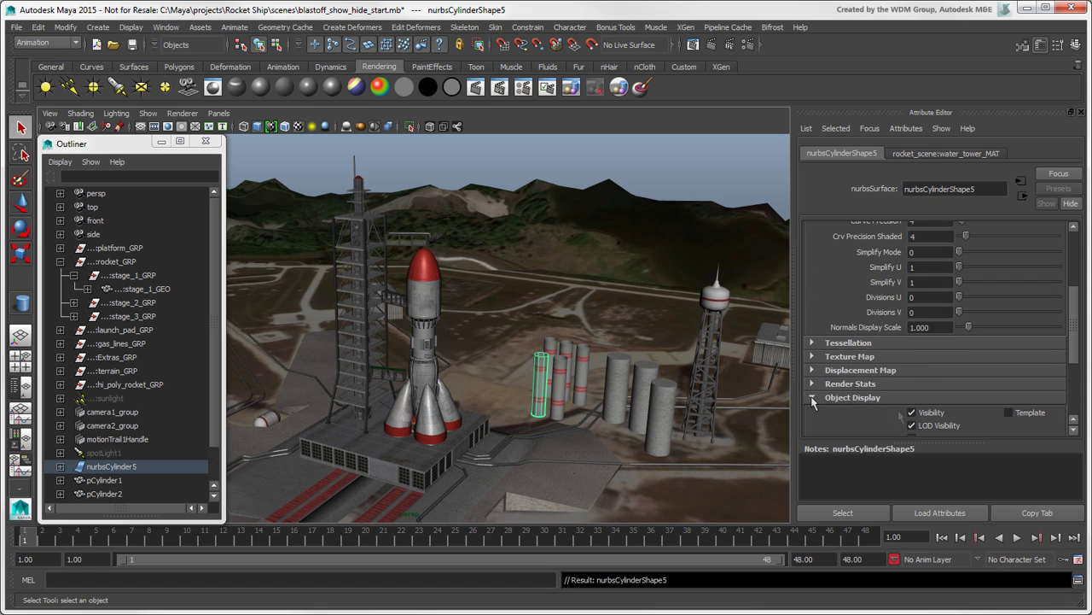
left_click(912, 413)
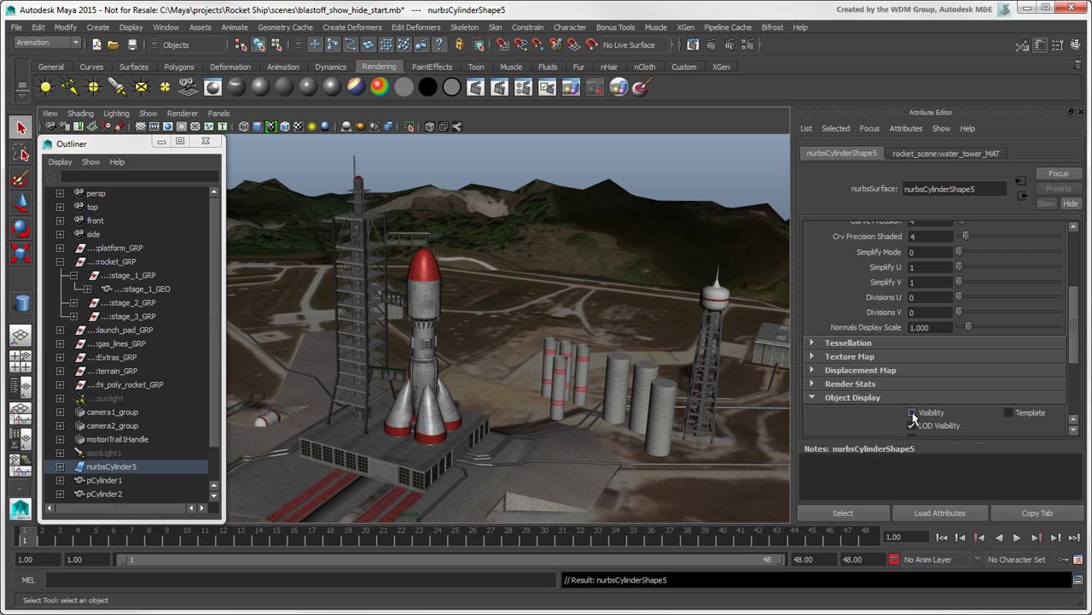
left_click(912, 413)
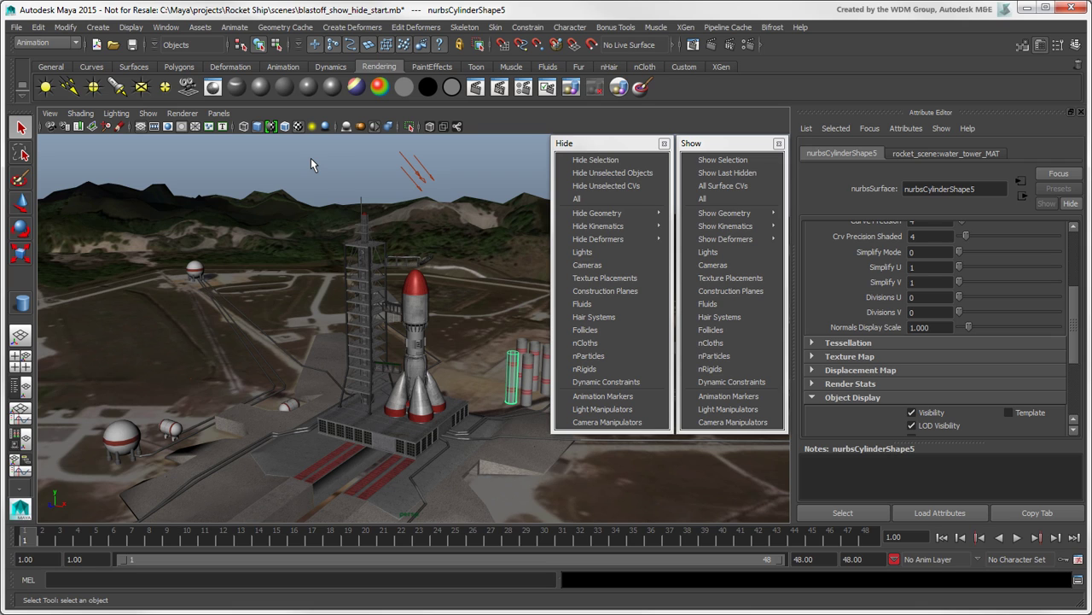
Deselect the canisters and reopen the viewport's Show object-type list
left_click(149, 113)
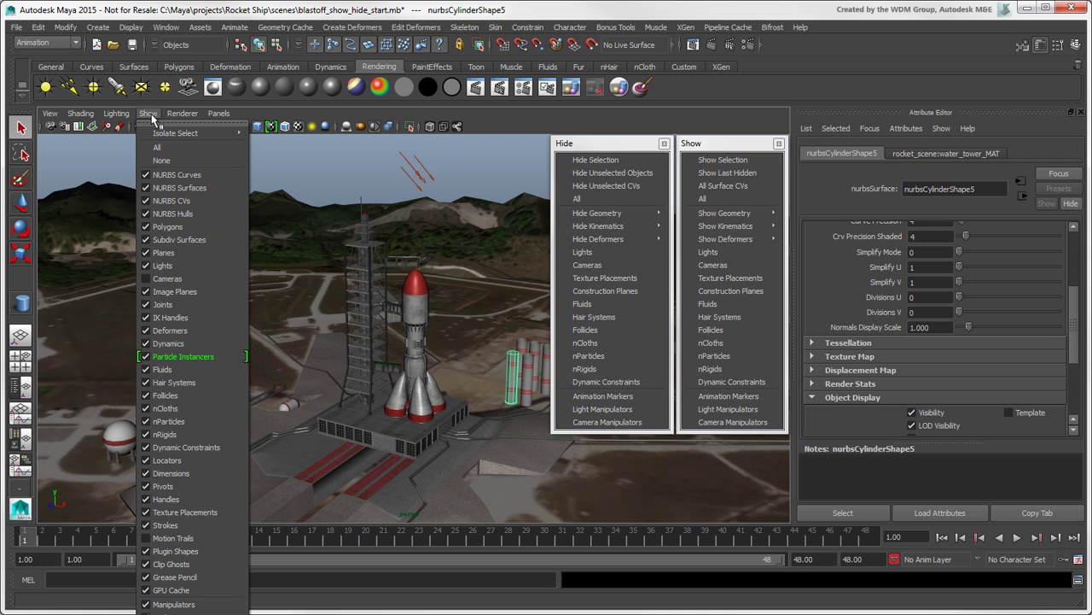
left_click(358, 149)
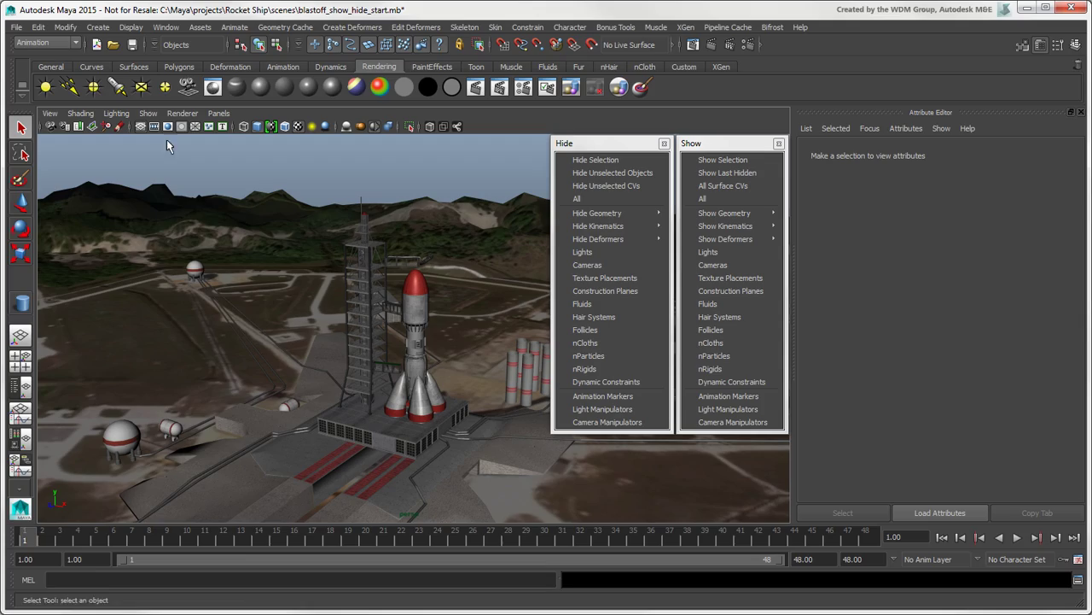
left_click(147, 114)
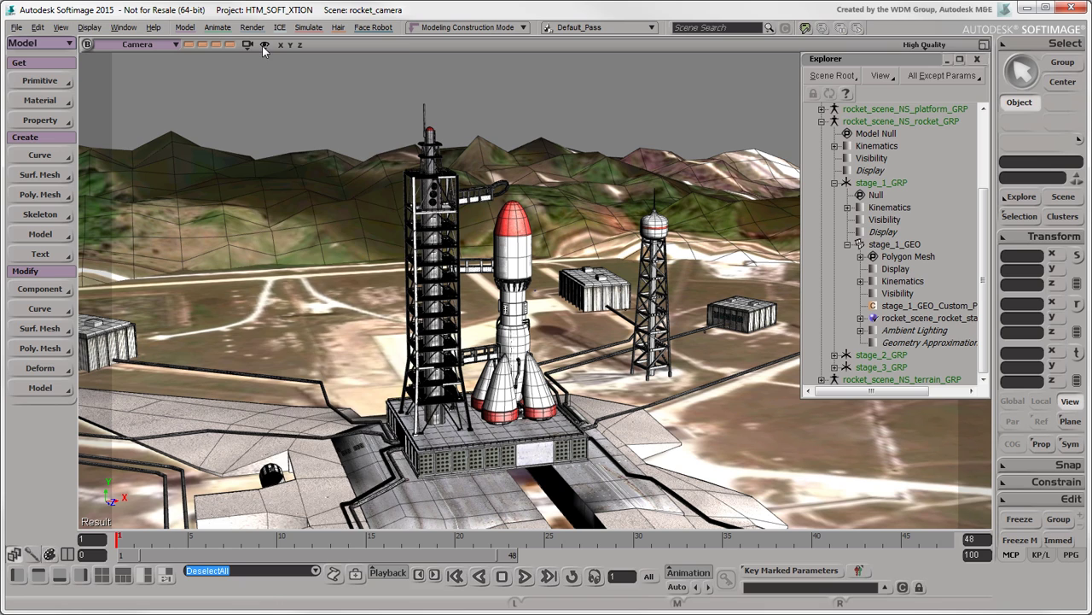
Open Softimage's eye-icon Show menu to compare its viewport display toggles
left_click(264, 45)
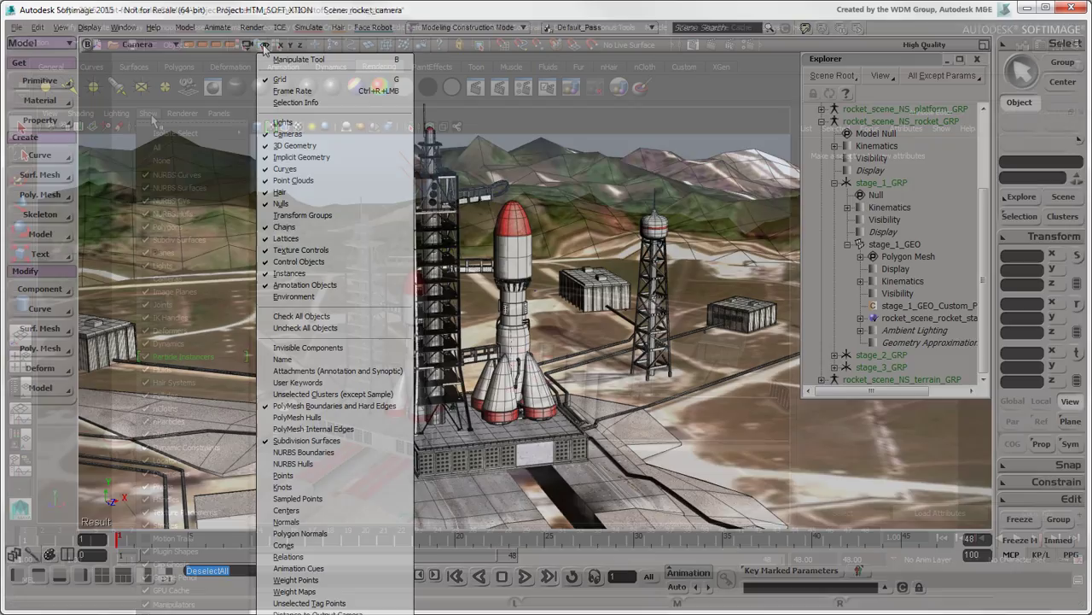
key("ctrl")
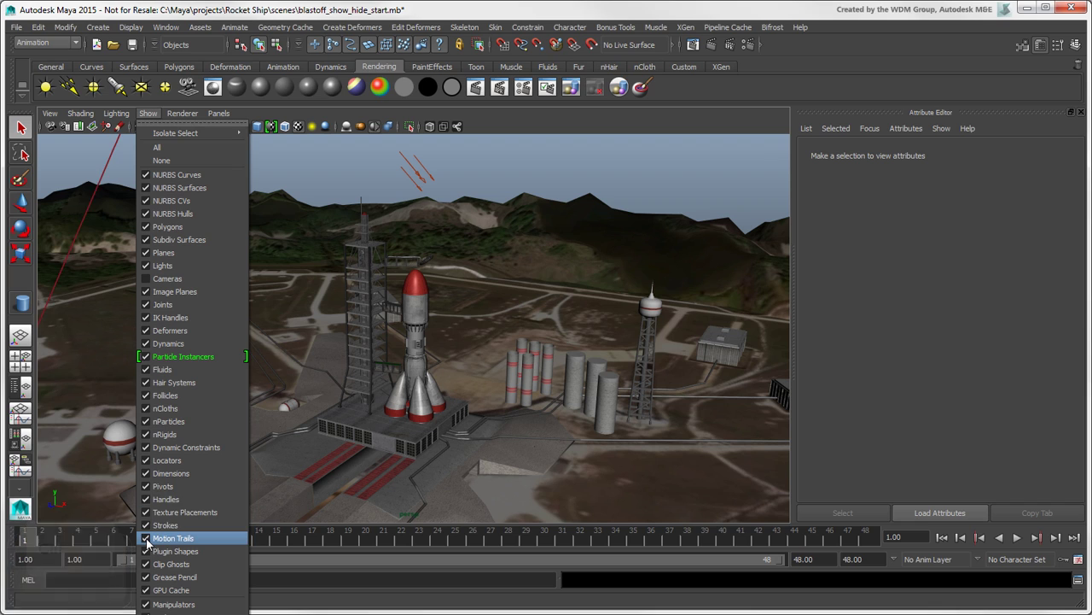
Hide polygons in the viewport and render the current frame to confirm they still render
left_click(146, 227)
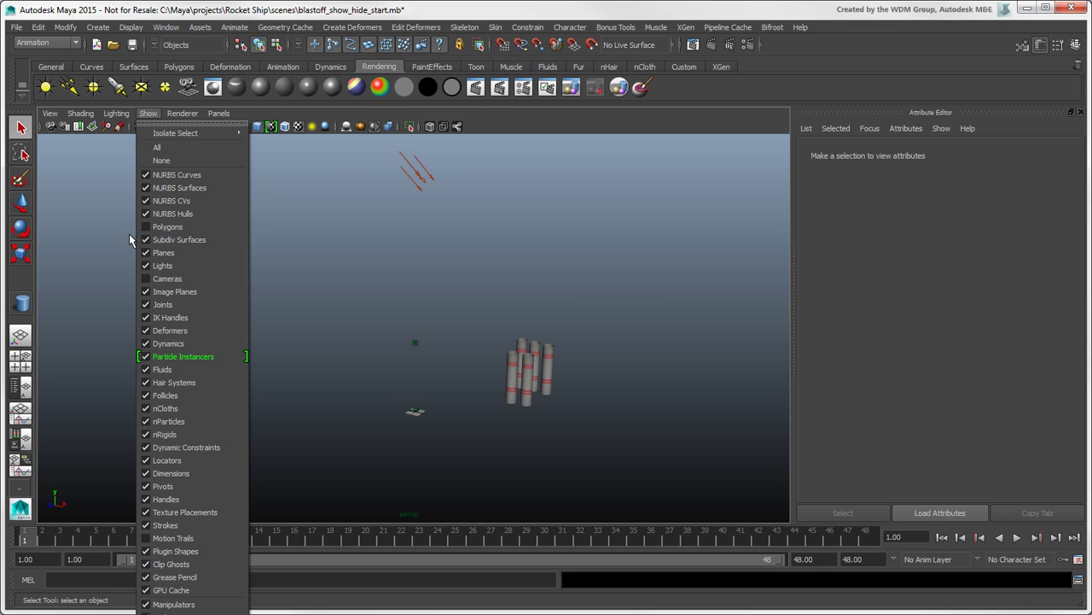
left_click(123, 239)
left_click(476, 88)
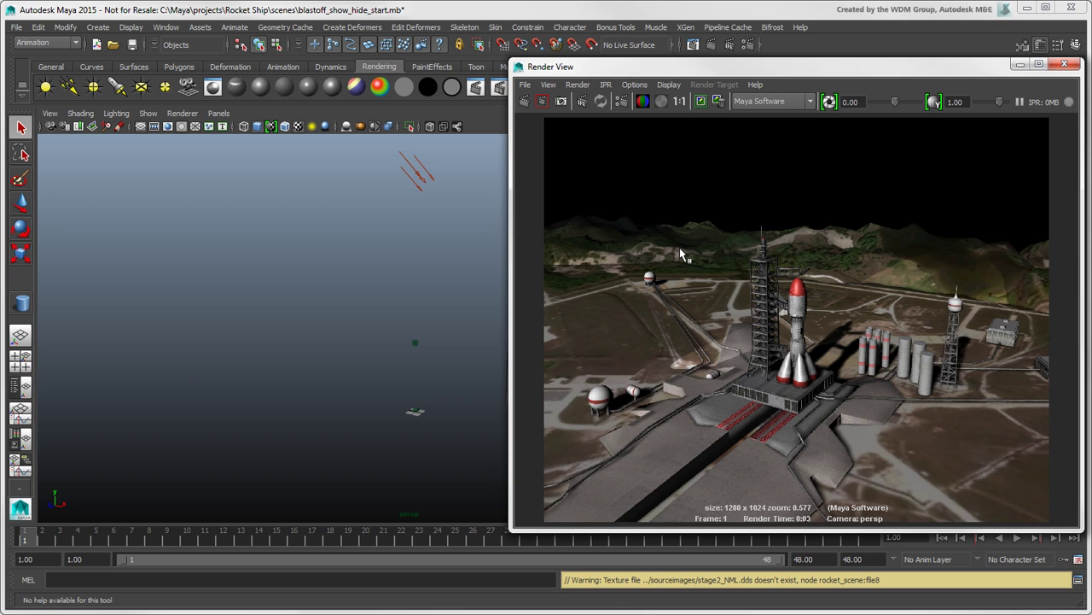
left_click(1065, 64)
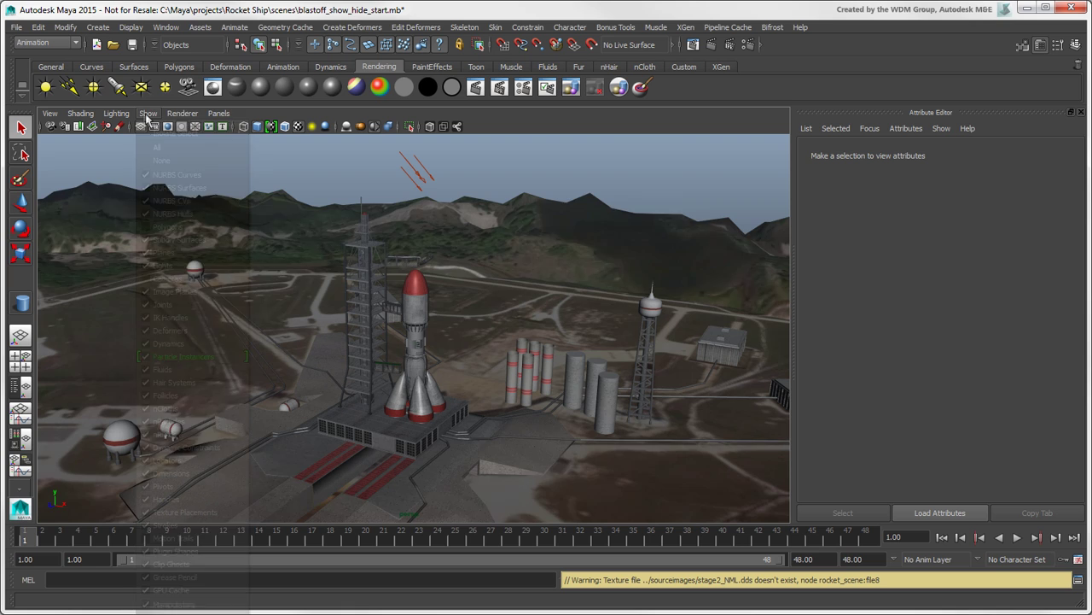
Show polygons again and float the viewport Show menu out of the way
left_click(148, 115)
left_click(148, 122)
left_click_drag(190, 121, 97, 51)
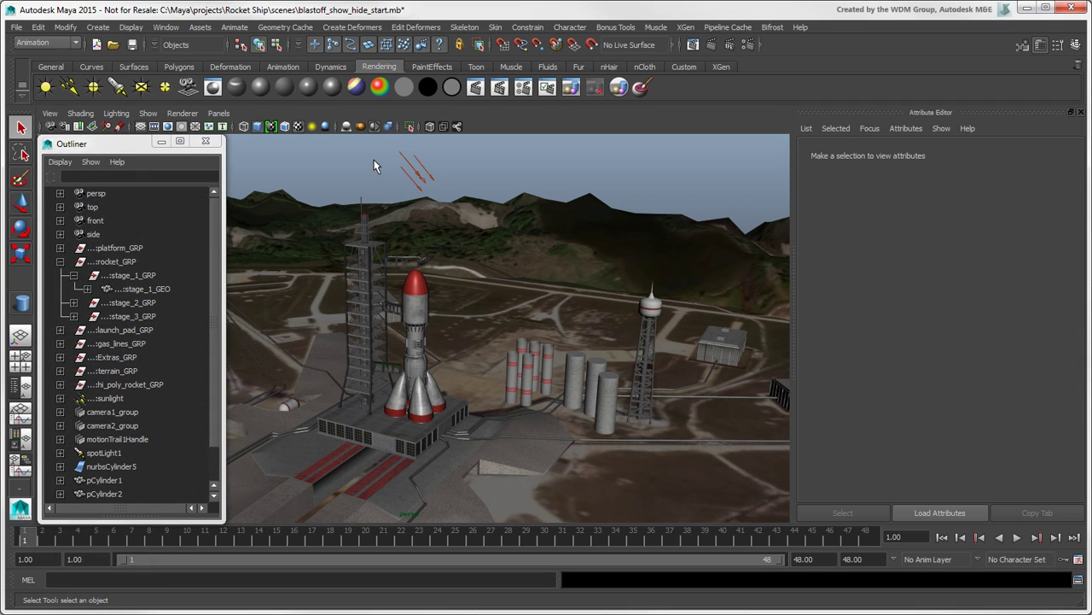
Select stage_1_GEO and float the Display > Hide menu beside the scene
left_click(420, 305)
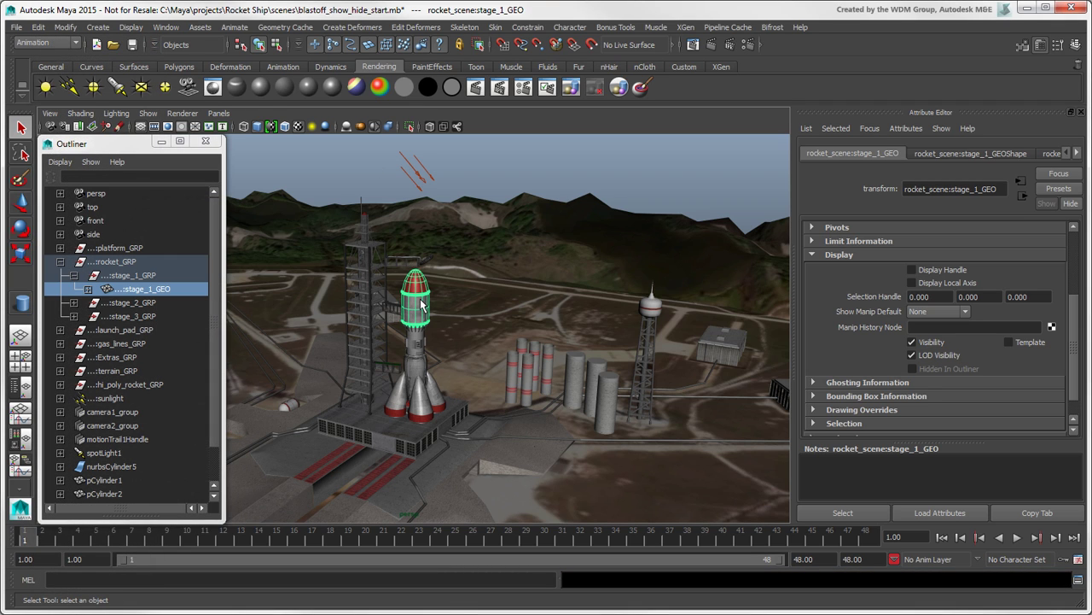
left_click(136, 29)
left_click(279, 82)
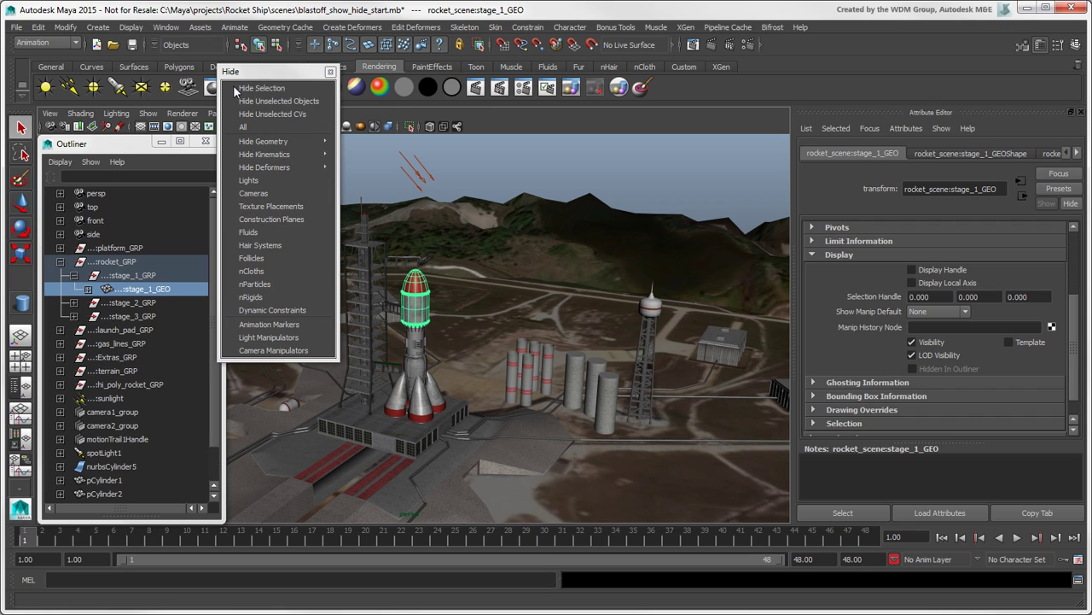
left_click_drag(282, 75, 730, 149)
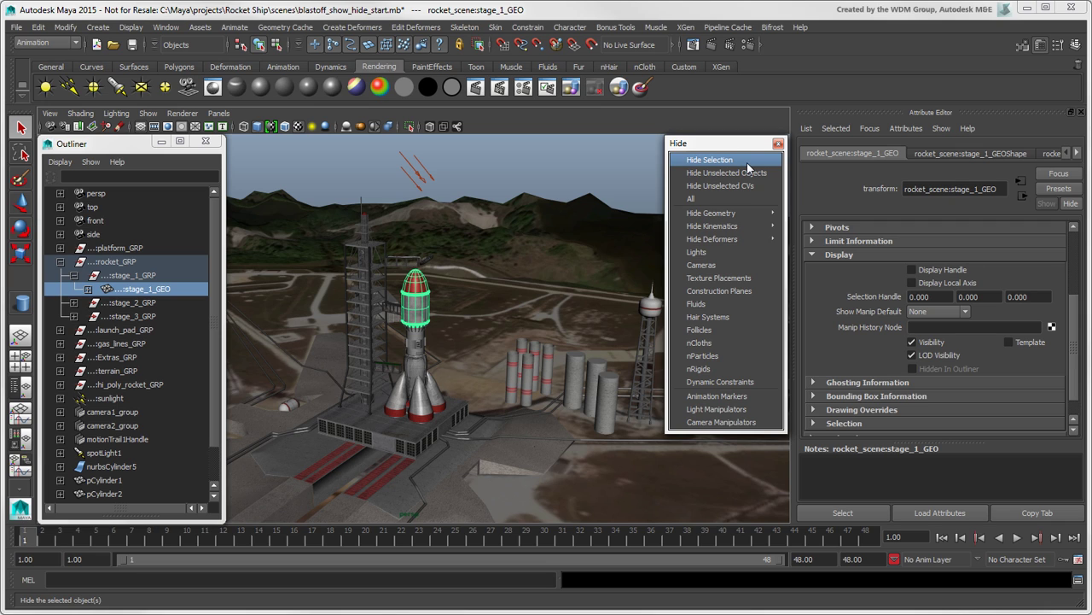
Hide stage_1_GEO with Ctrl+H, reselect it, and toggle its Visibility on then off
key("ctrl+h")
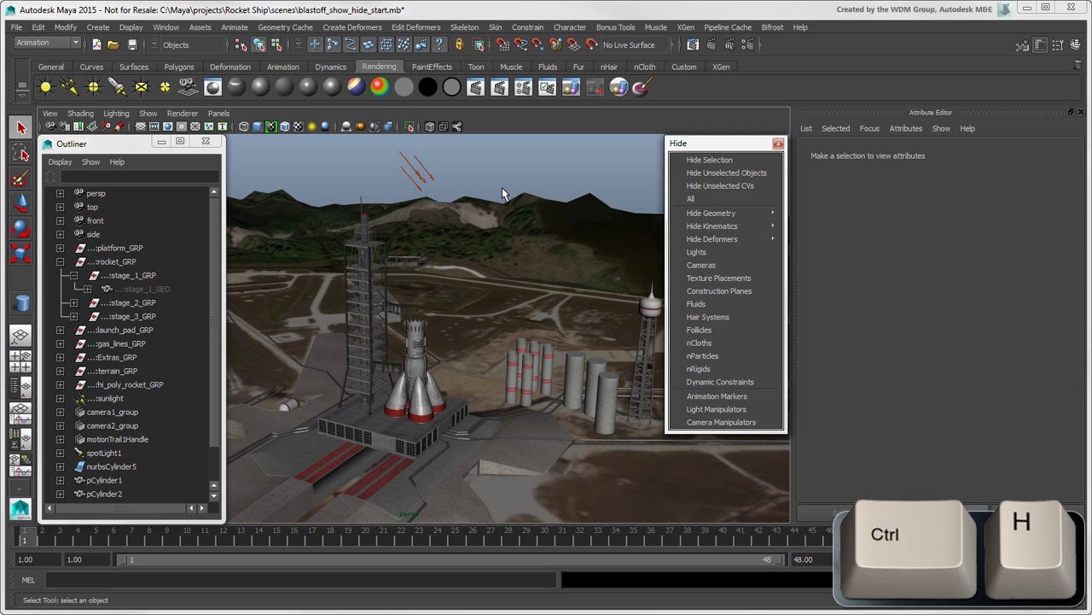
left_click(151, 288)
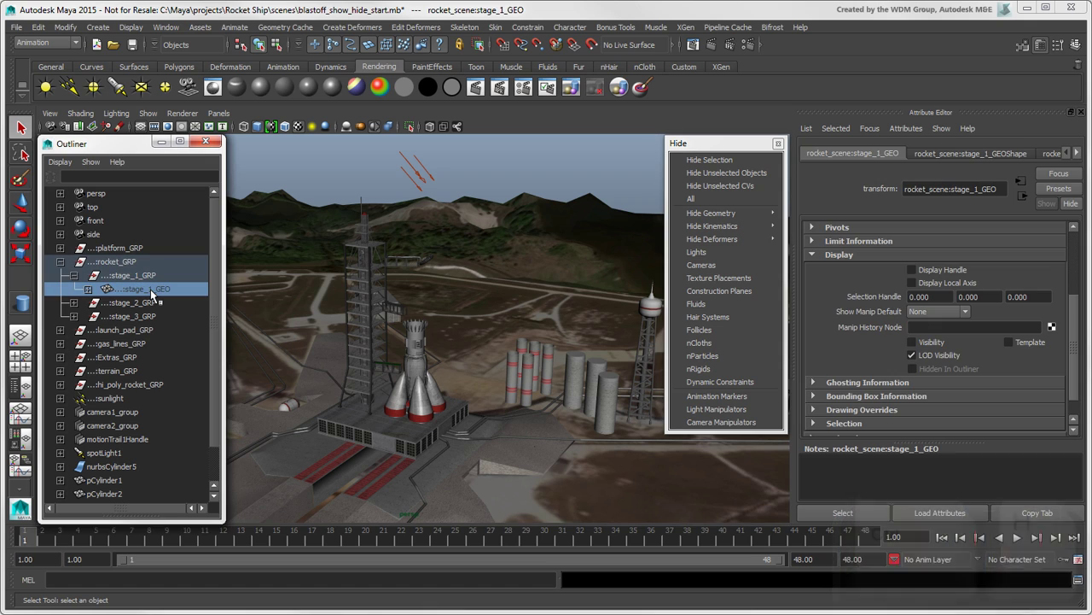
left_click(912, 342)
left_click(912, 342)
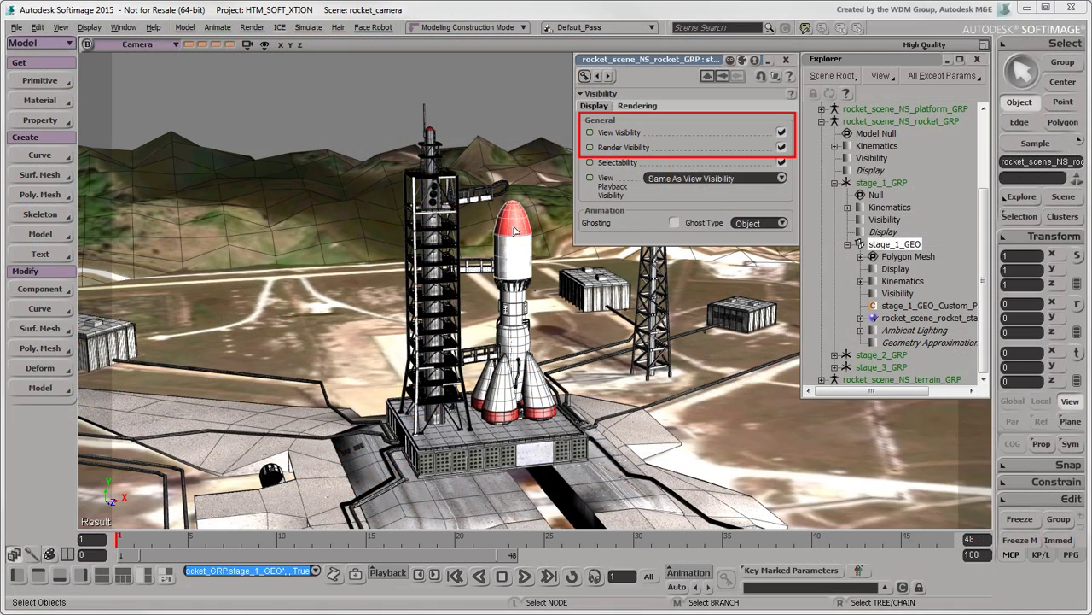
key("h")
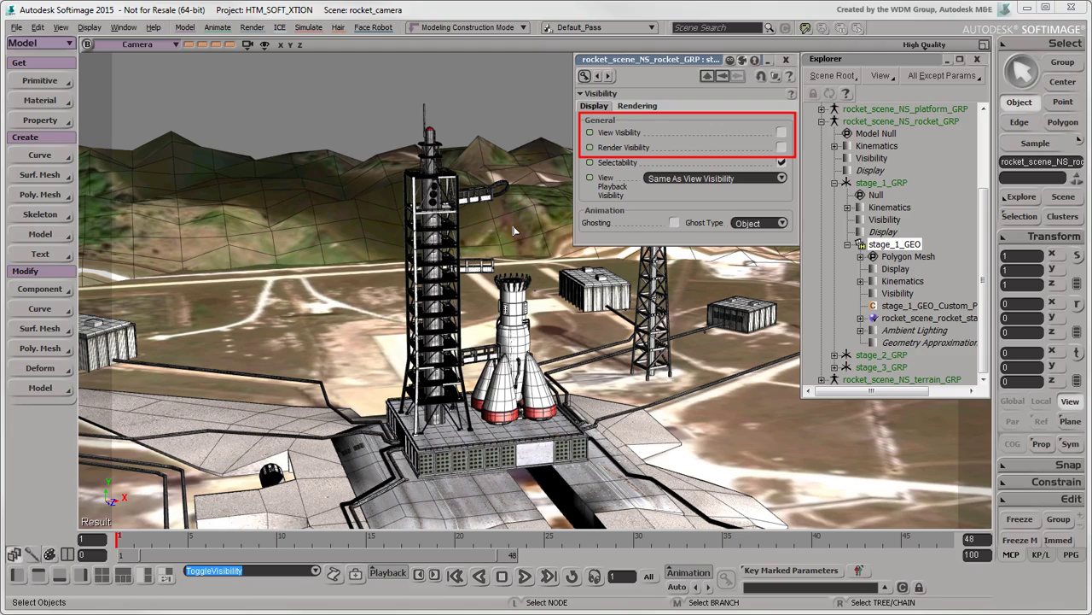
key("h")
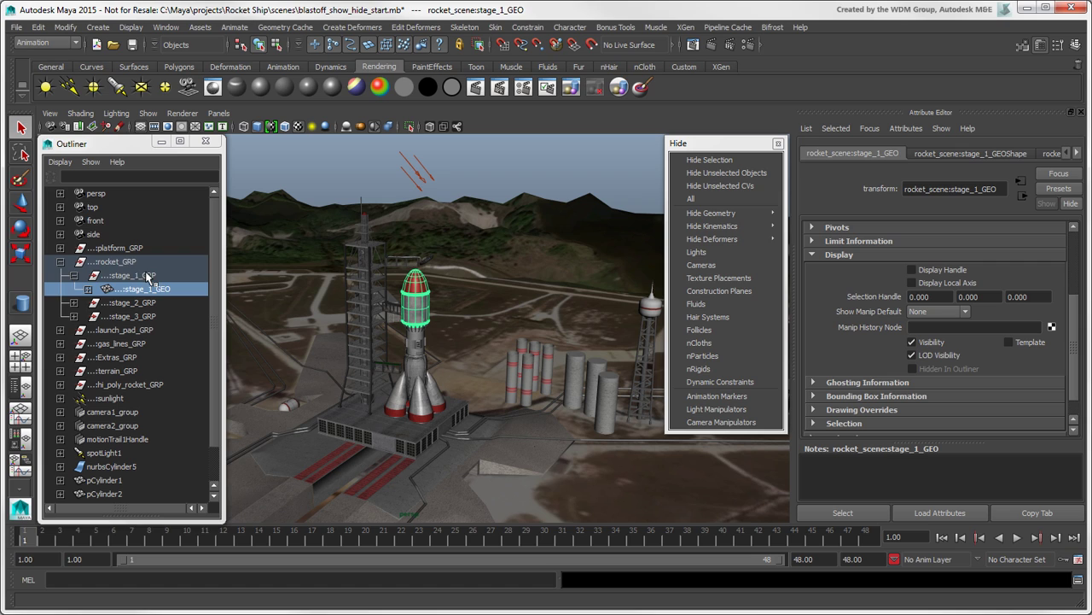
Select rocket_GRP, hide all unselected objects, then hide every object in the scene
left_click(121, 263)
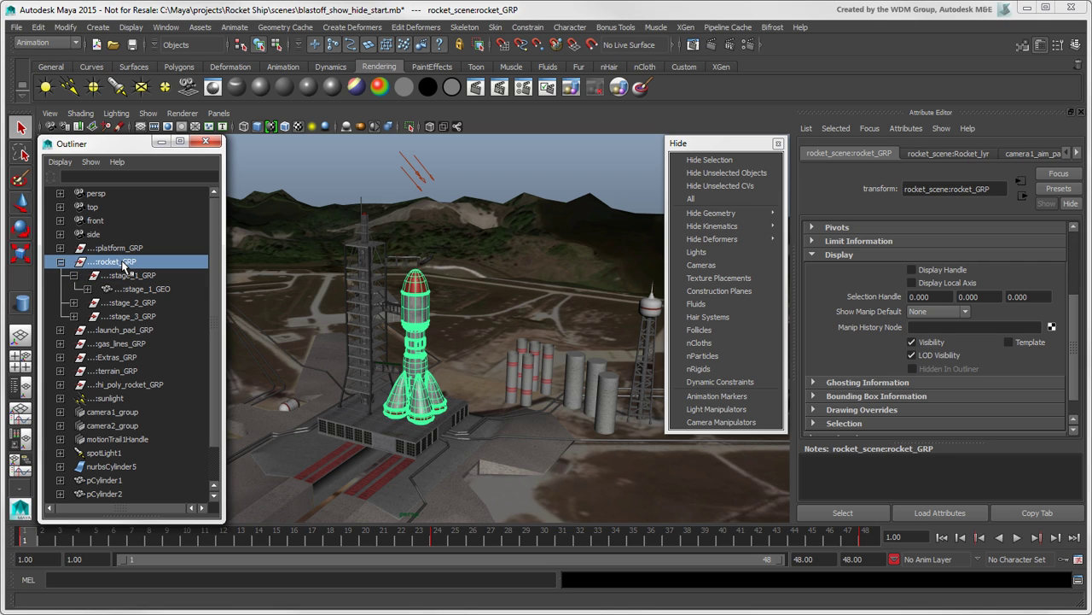
left_click(680, 175)
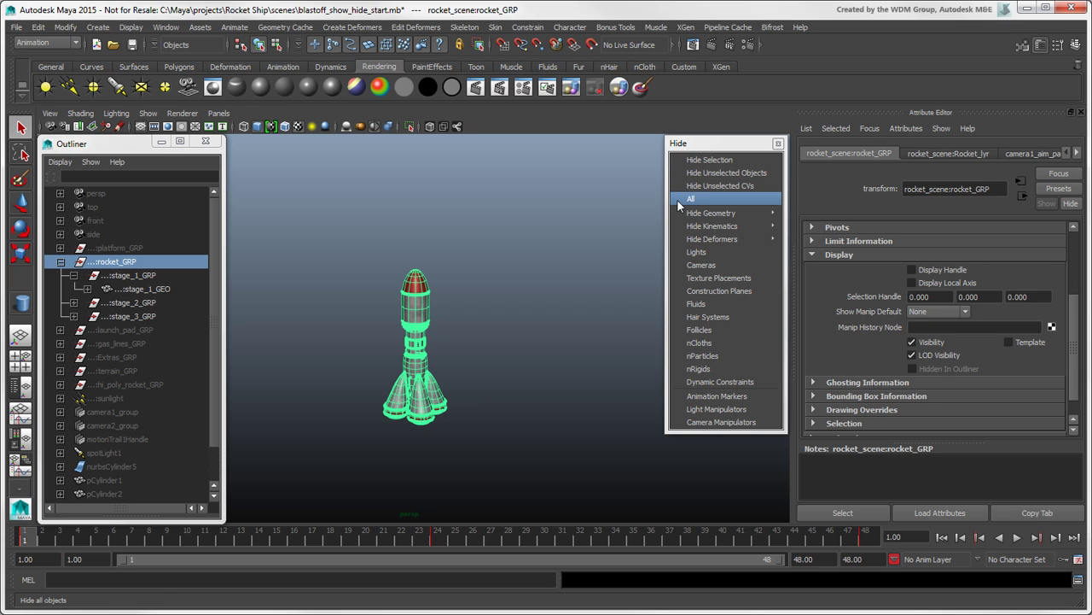
left_click(677, 199)
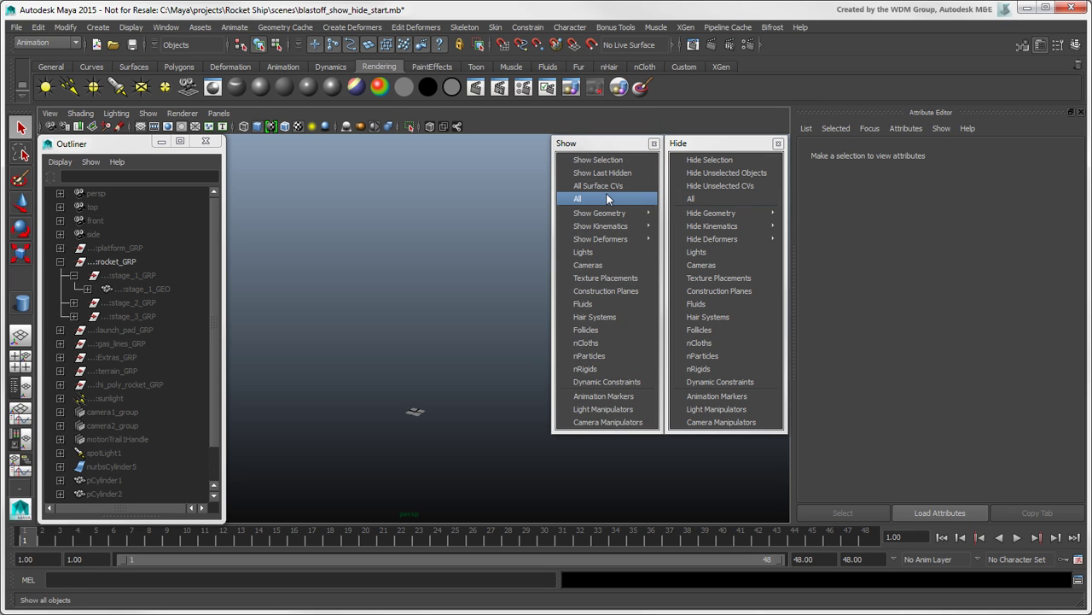
Show all objects again, hide the rocket's top stage, then unhide stage_1_GEO
left_click(598, 199)
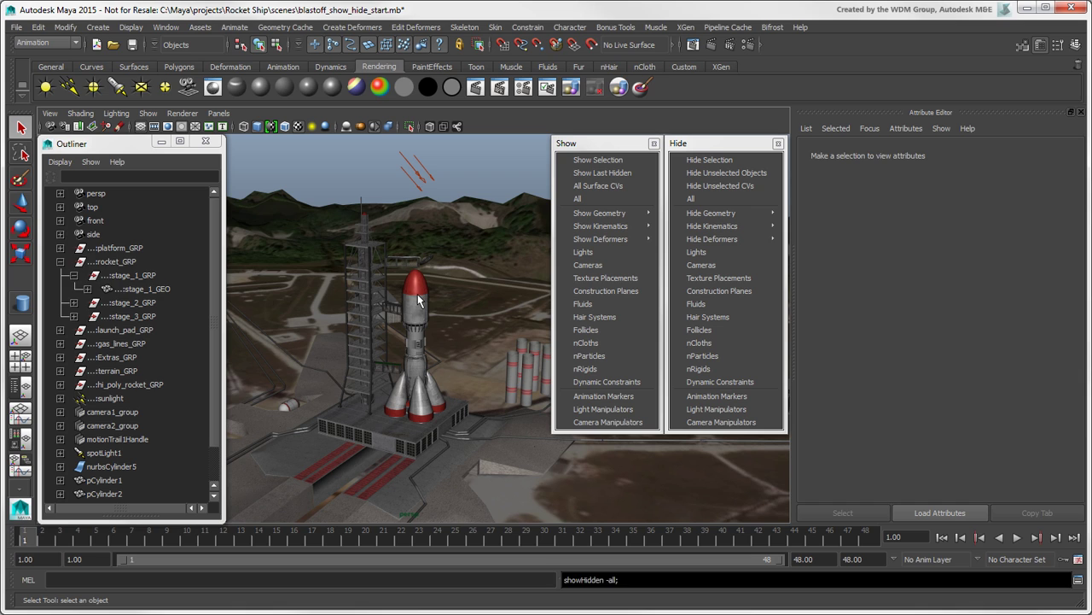
left_click(418, 298)
key("ctrl+h")
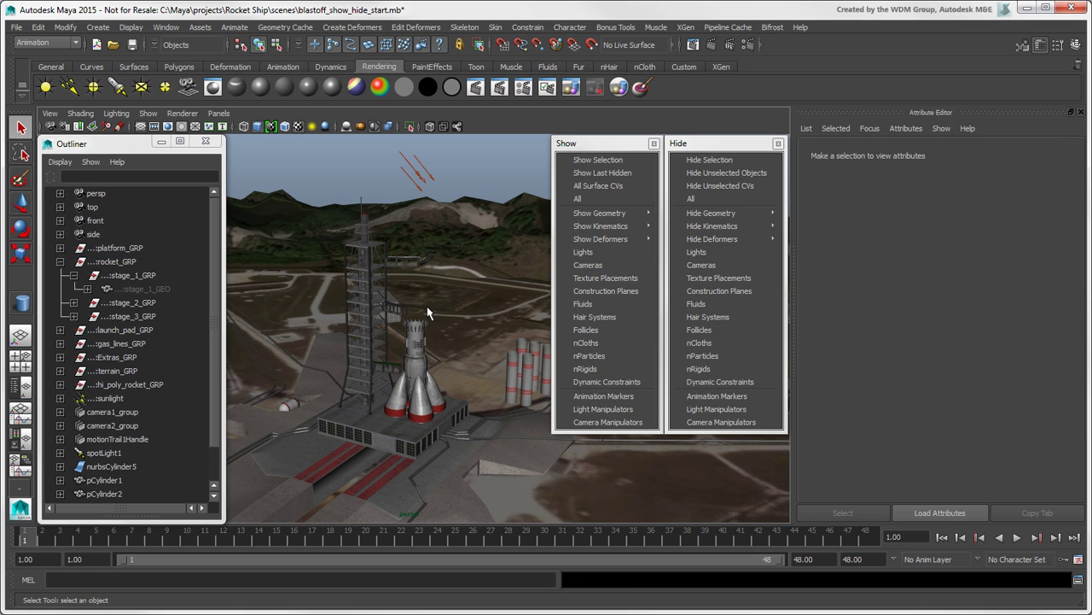
left_click(162, 289)
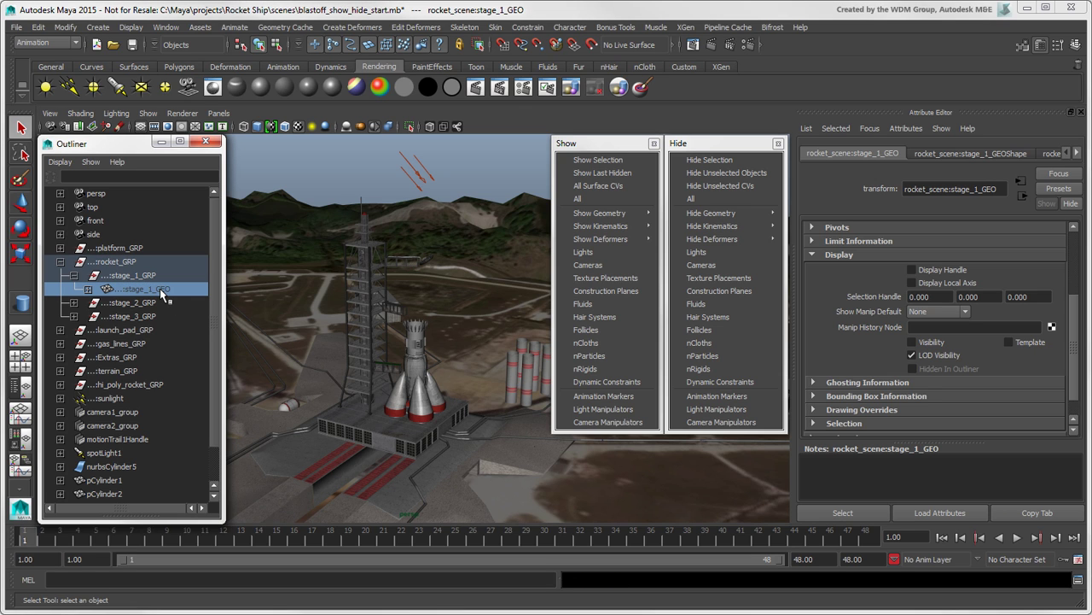
key("shift+h")
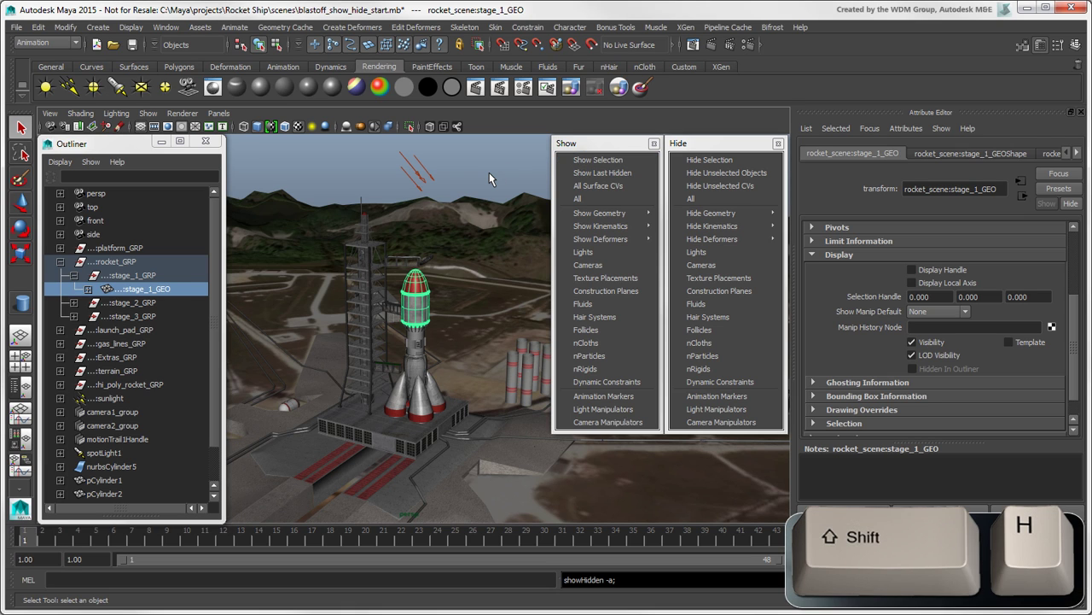
Hide launch_pad_GRP with Ctrl+H, then restore it with Show Last Hidden
left_click(115, 330)
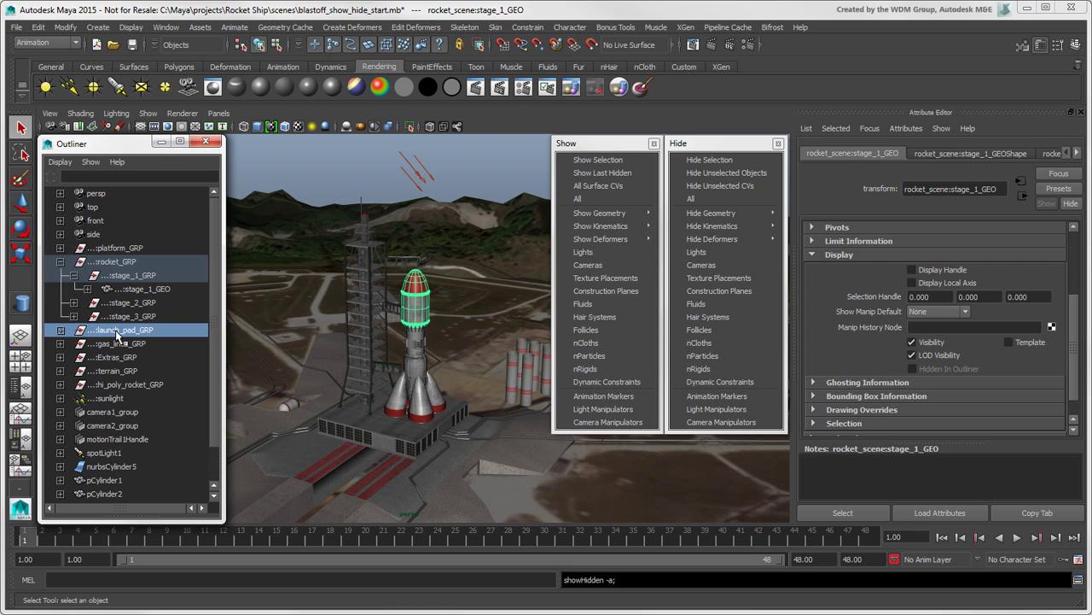
key("ctrl+h")
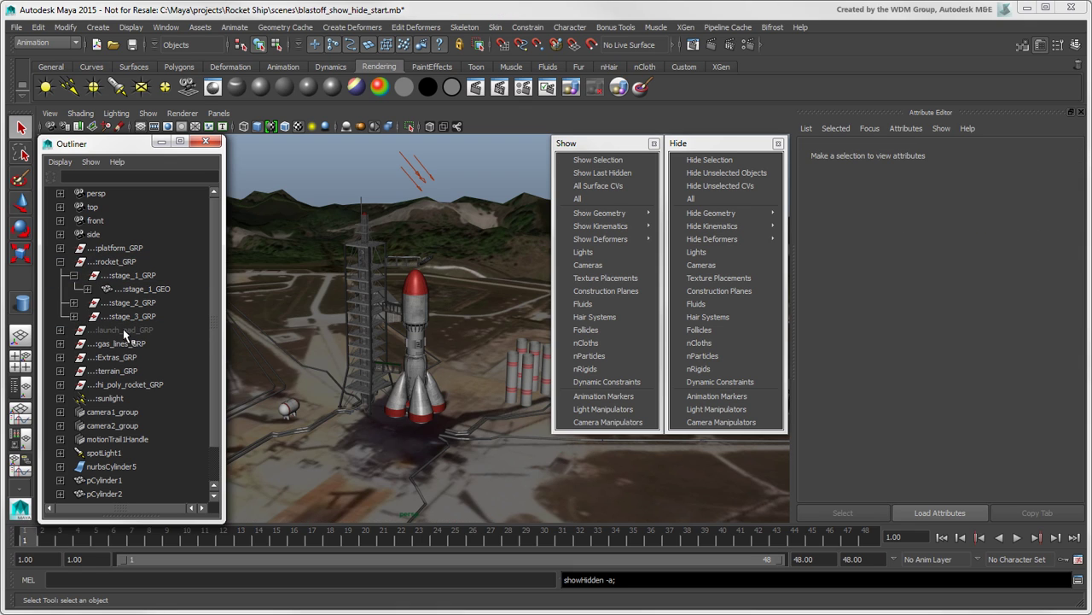
left_click(565, 170)
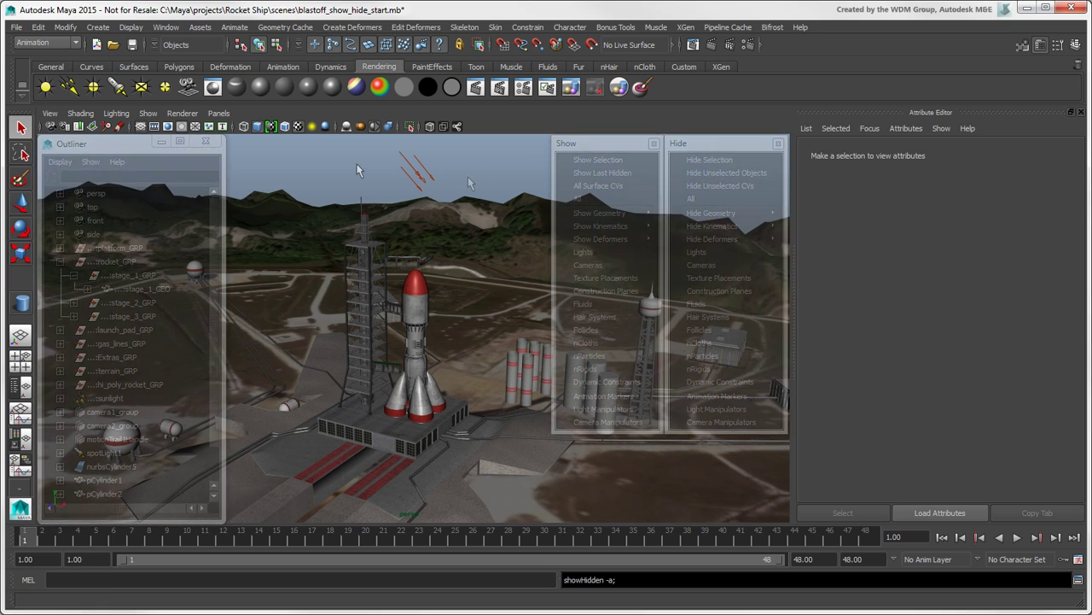
Select and frame stage_1_GEO, check the isolation options, then reselect it
left_click(418, 297)
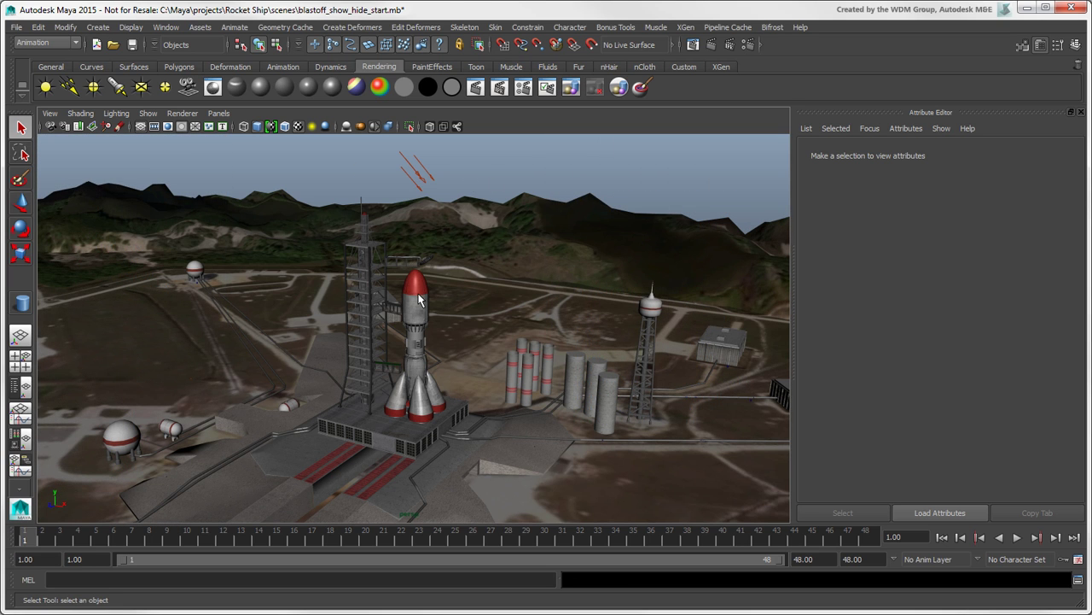
key("f")
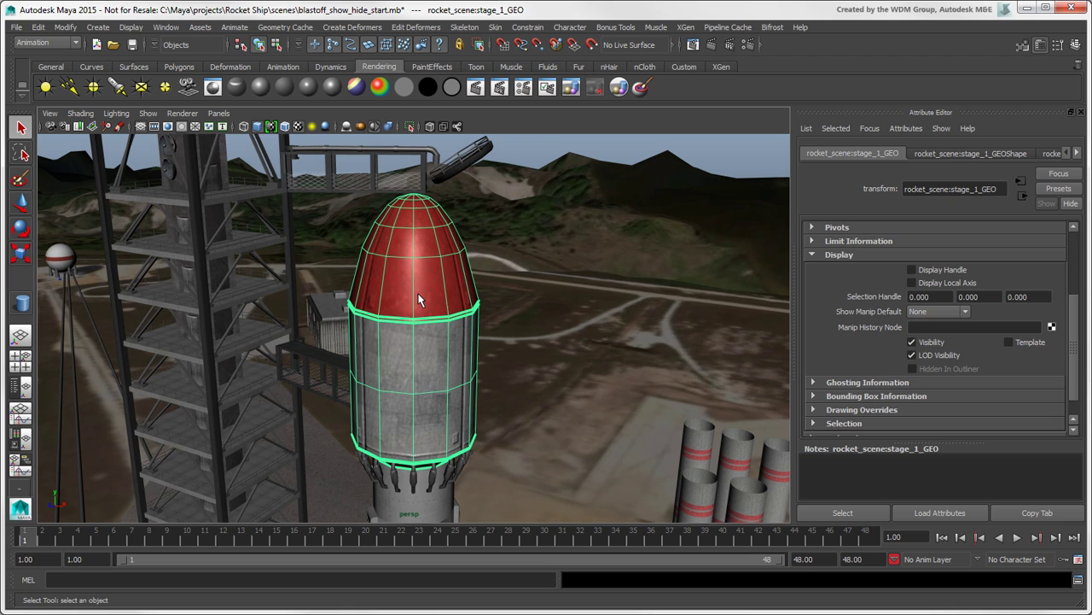
scroll(423, 293, "down", 2)
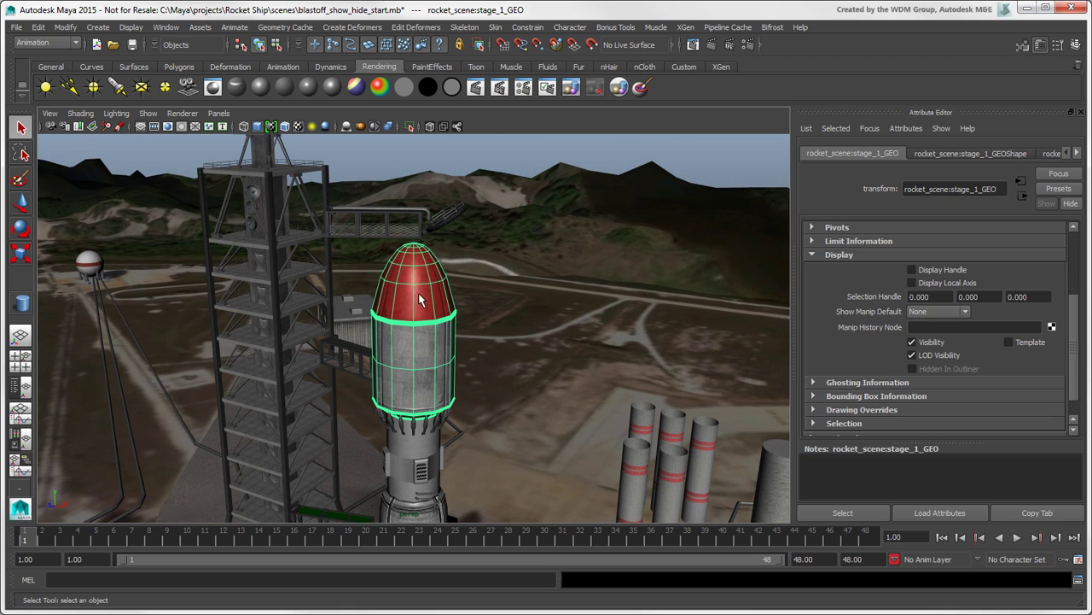
left_click(147, 112)
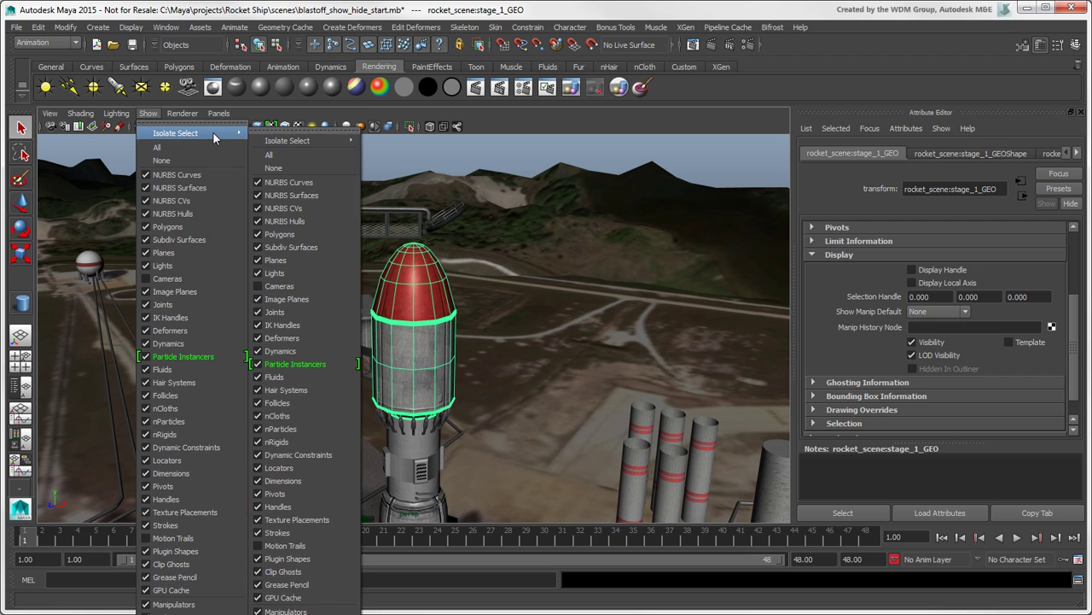
mouse_move(298, 140)
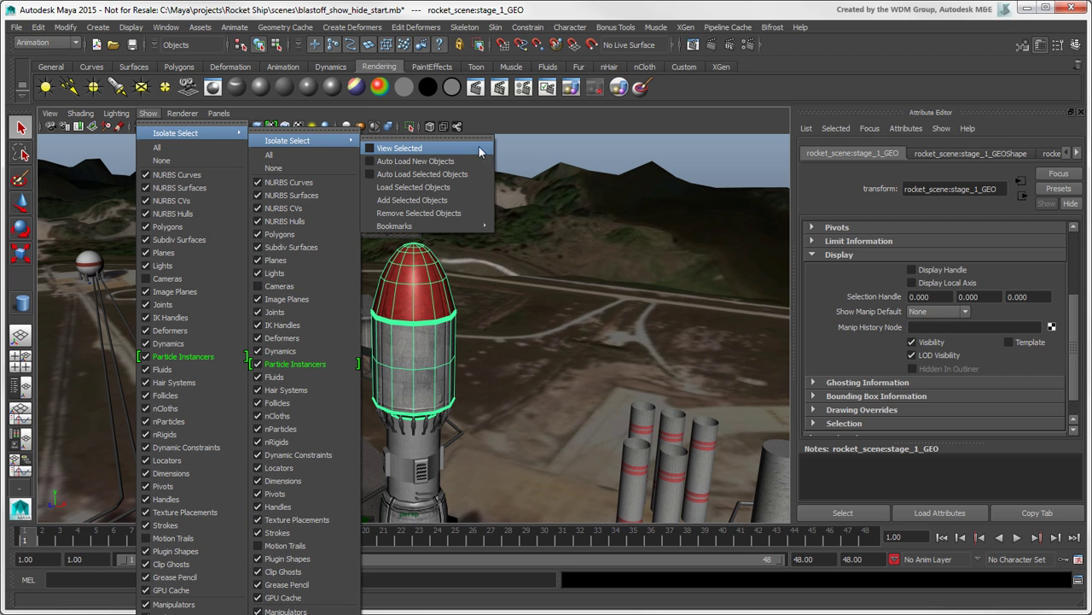
left_click(478, 149)
left_click(417, 239)
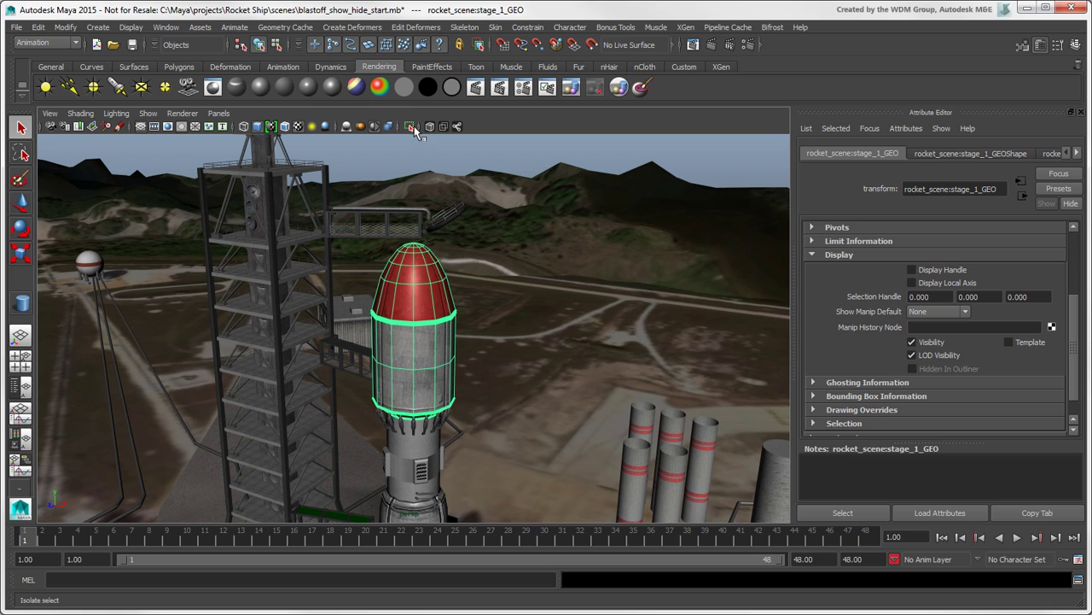
Isolate stage_1_GEO, then just a subset of its faces, then turn isolation off
left_click(409, 126)
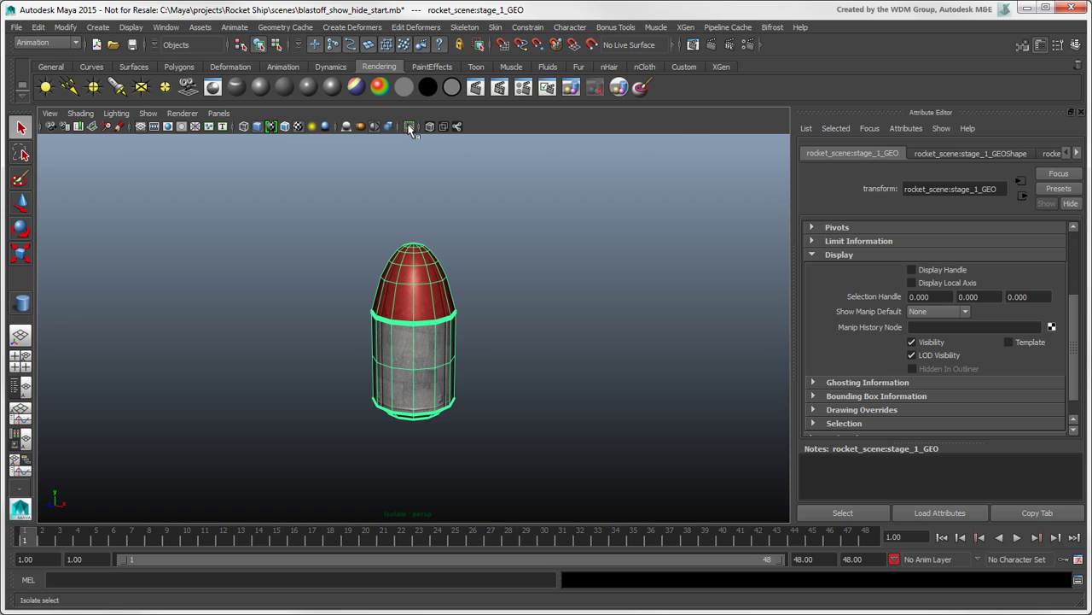
right_click_drag(422, 285, 431, 320)
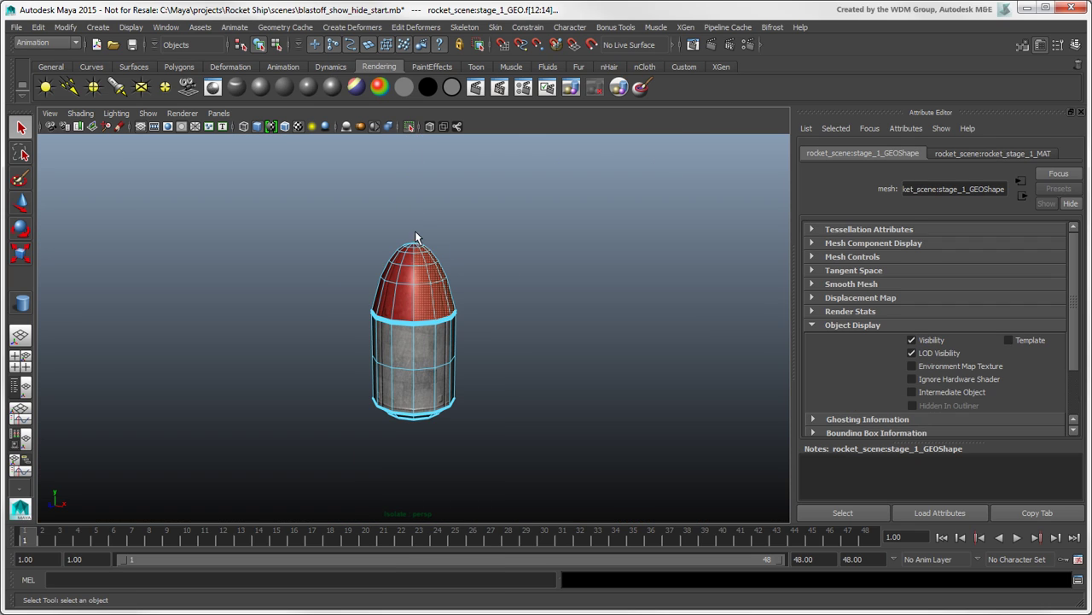
left_click(409, 128)
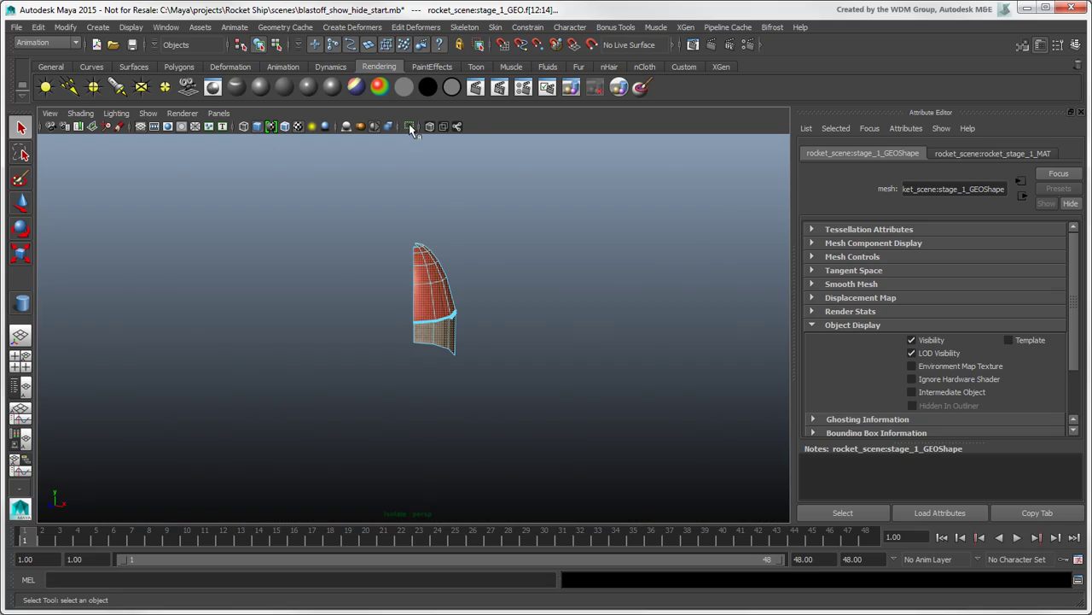
left_click(409, 123)
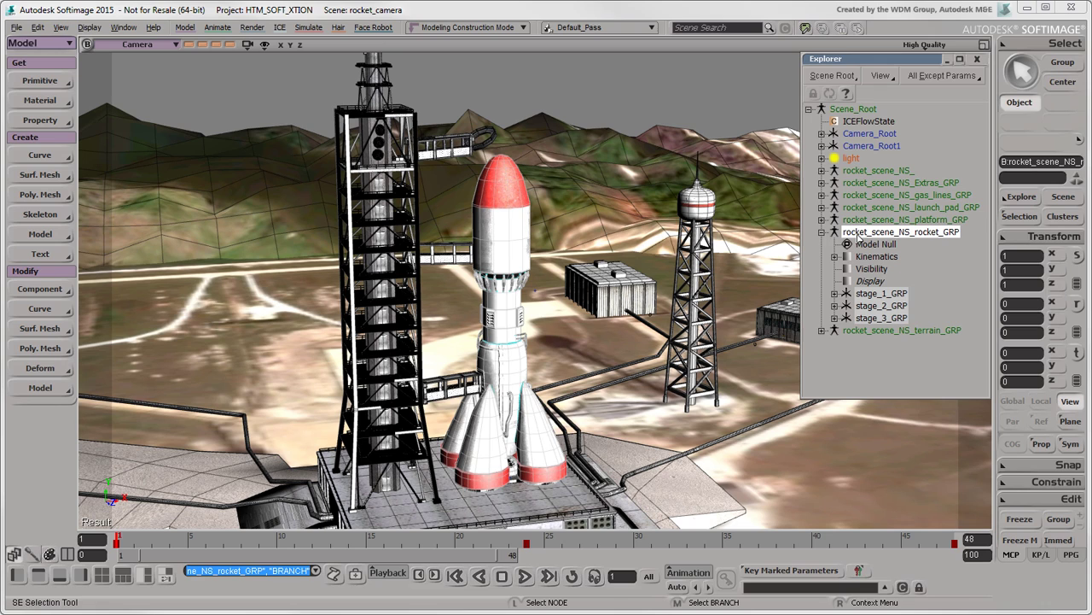
Briefly isolate the rocket, then select eight upper-body polygons and hide them with H
left_click(247, 44)
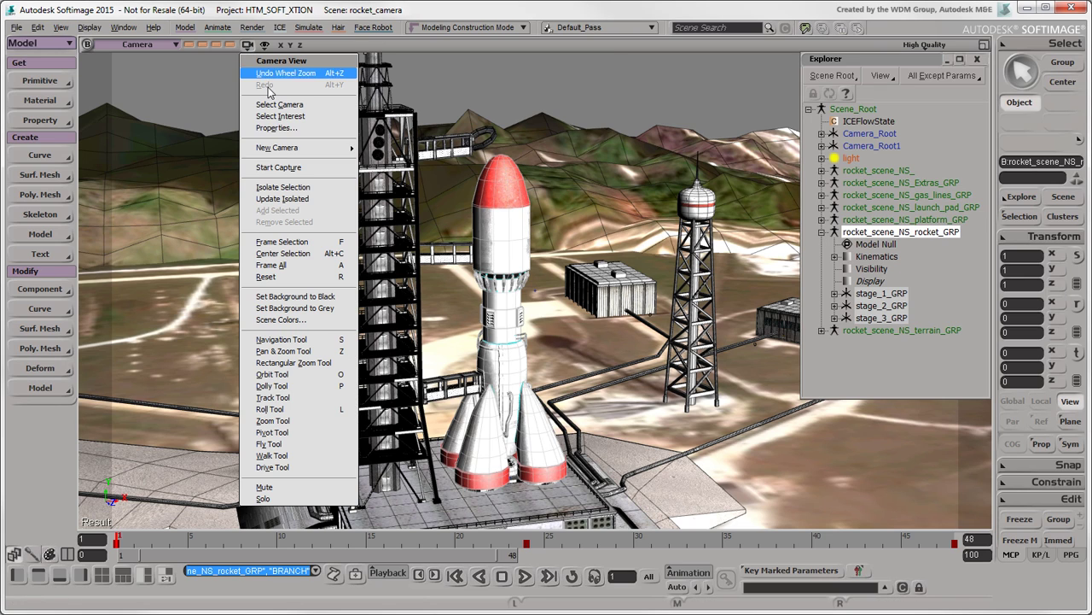
left_click(335, 189)
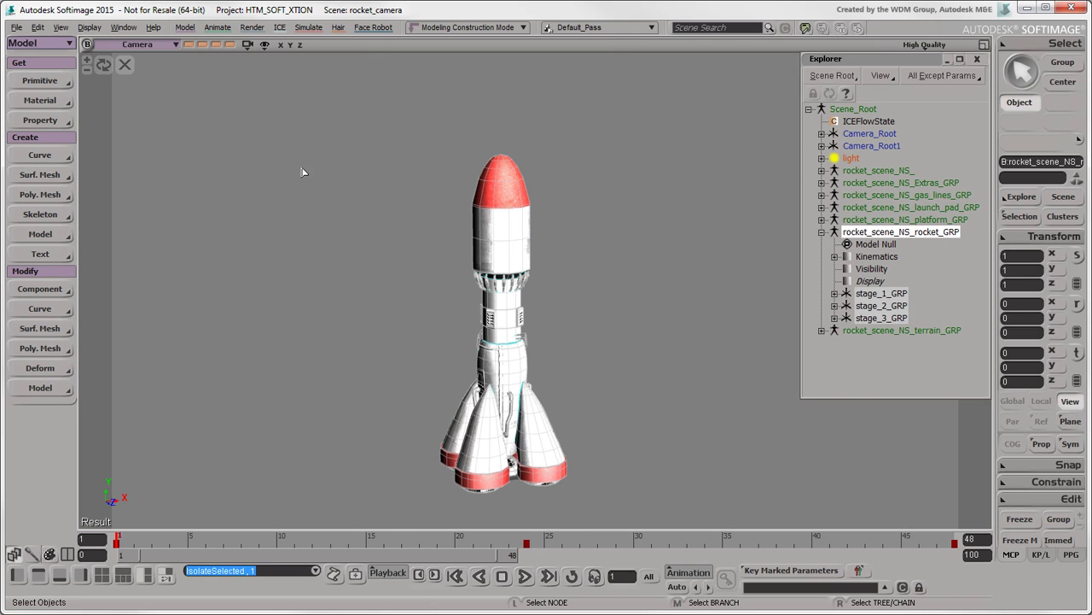
left_click(125, 65)
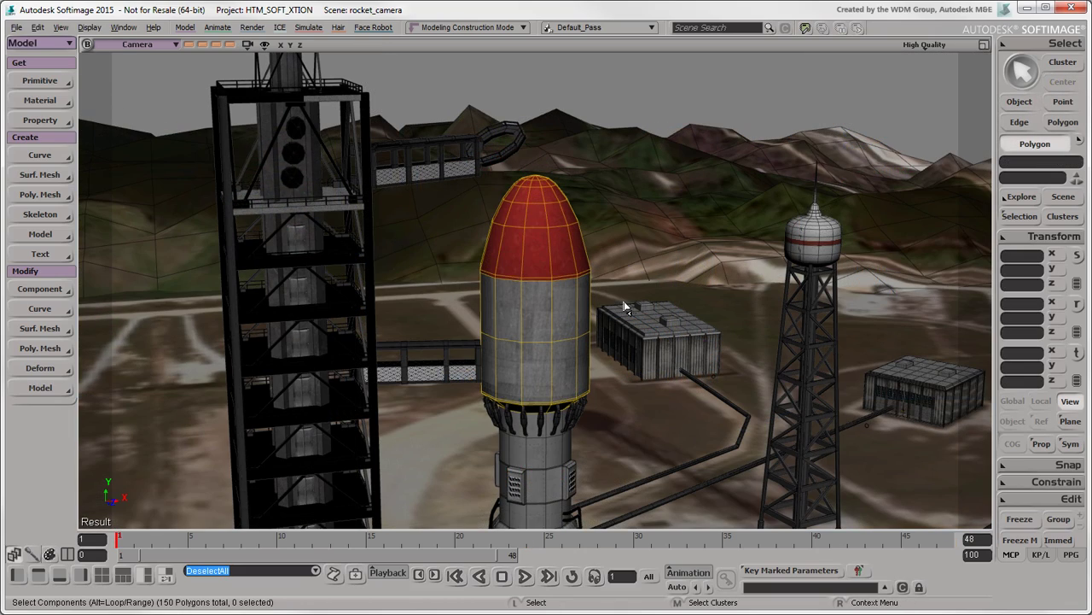
left_click_drag(580, 299, 585, 374)
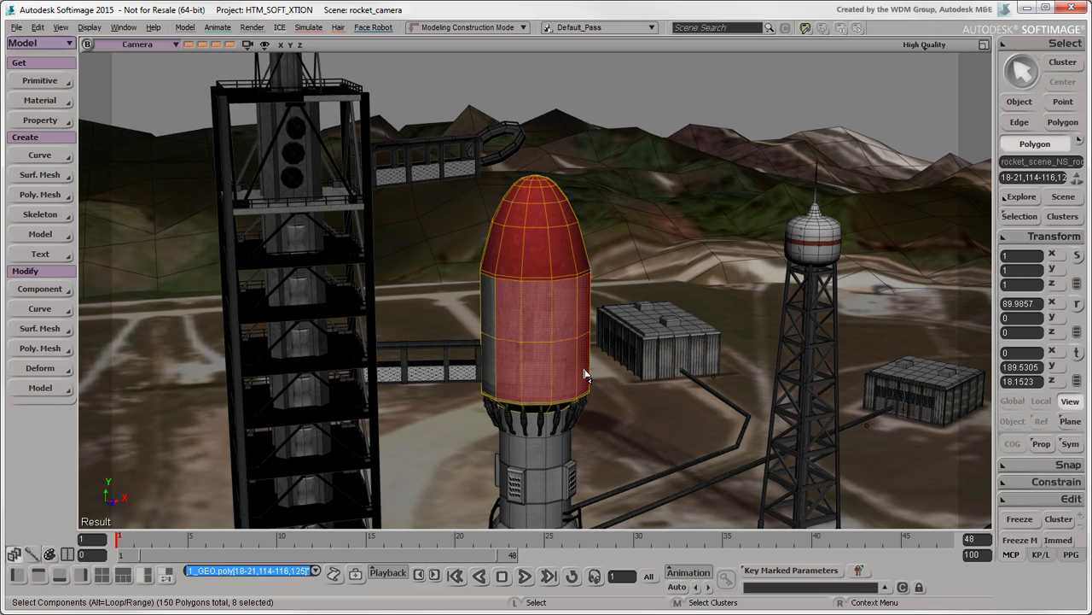
key("h")
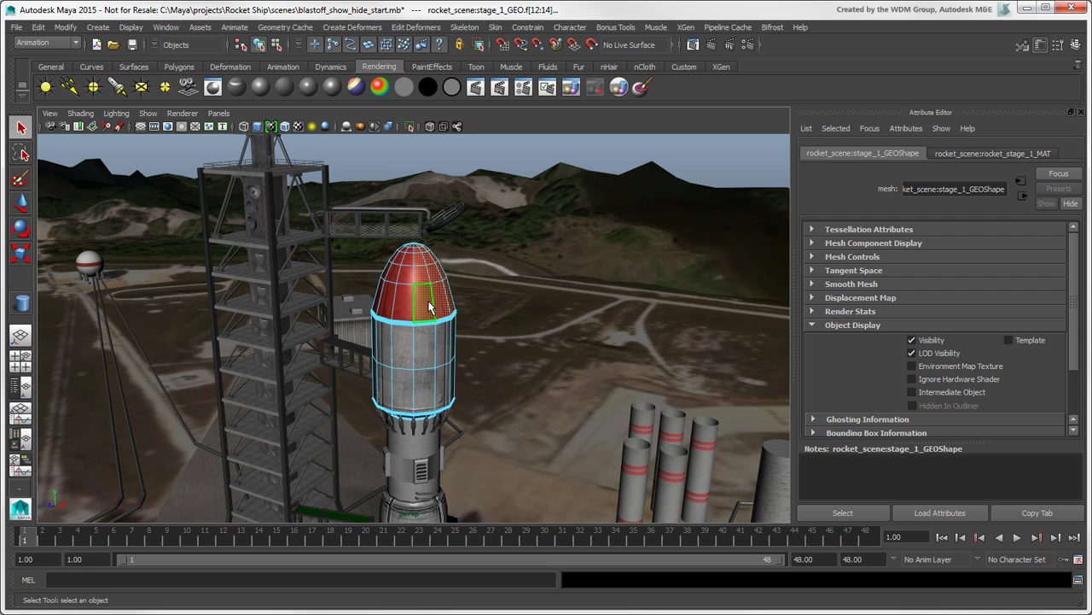
Invert the face selection with Ctrl+Shift+I, isolate those faces, zoom in, then exit isolation
key("ctrl+shift+i")
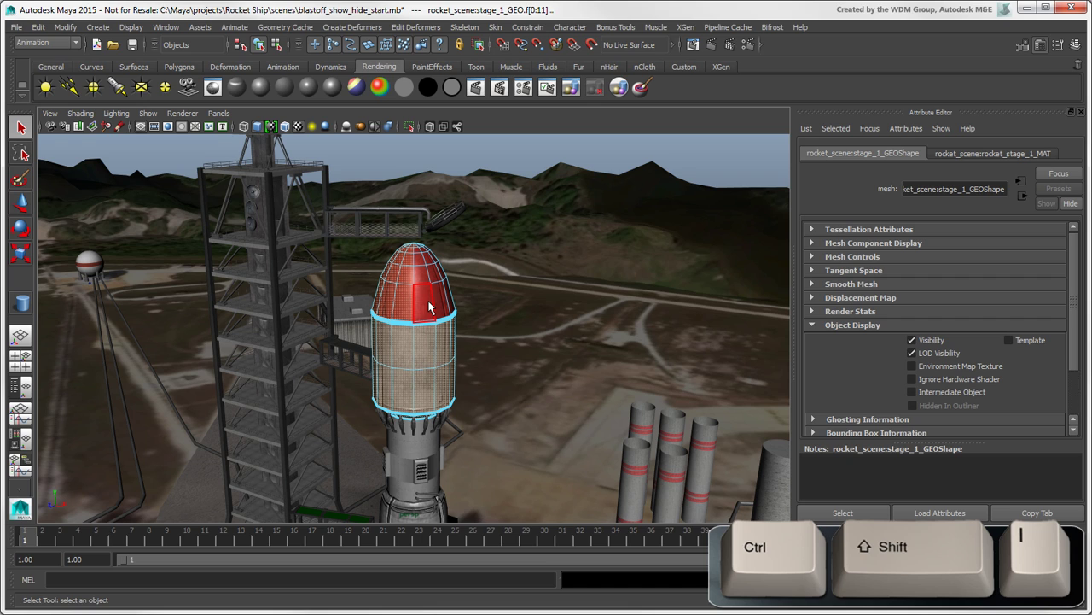
left_click(410, 126)
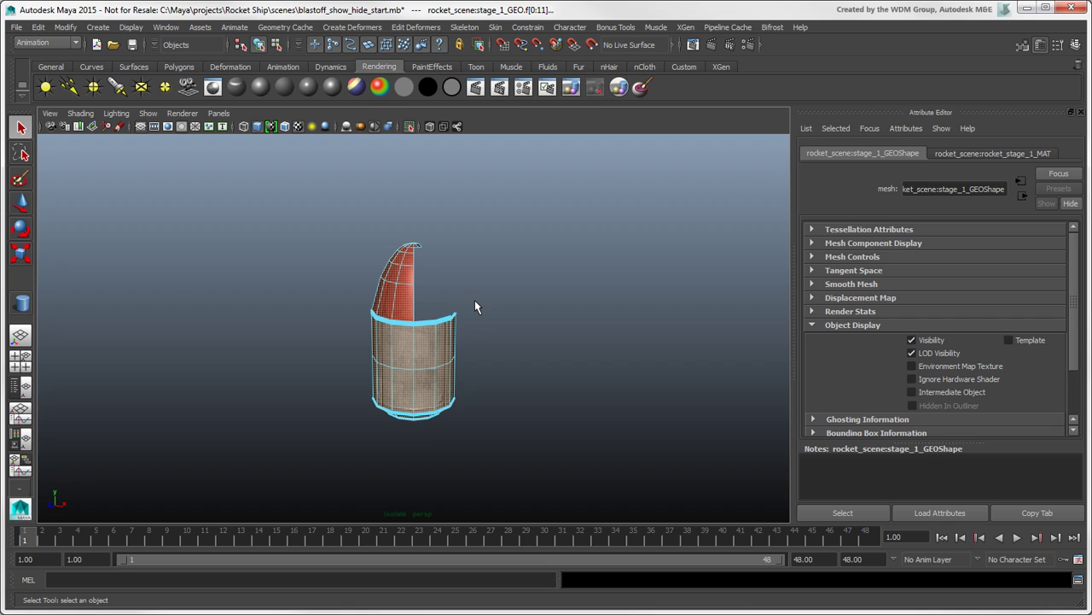
scroll(474, 305, "up", 2)
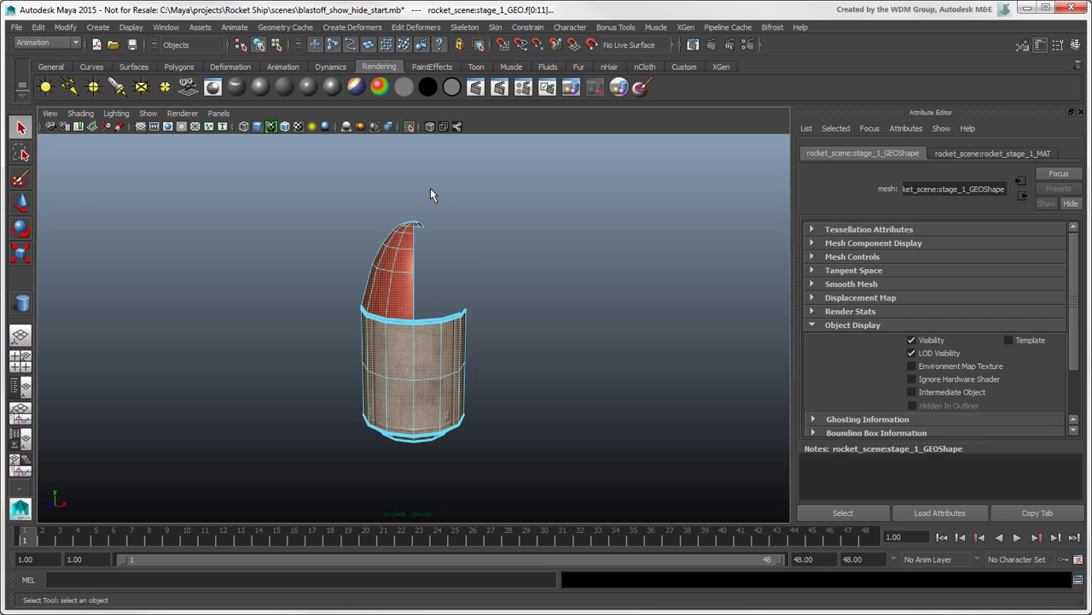
left_click(410, 126)
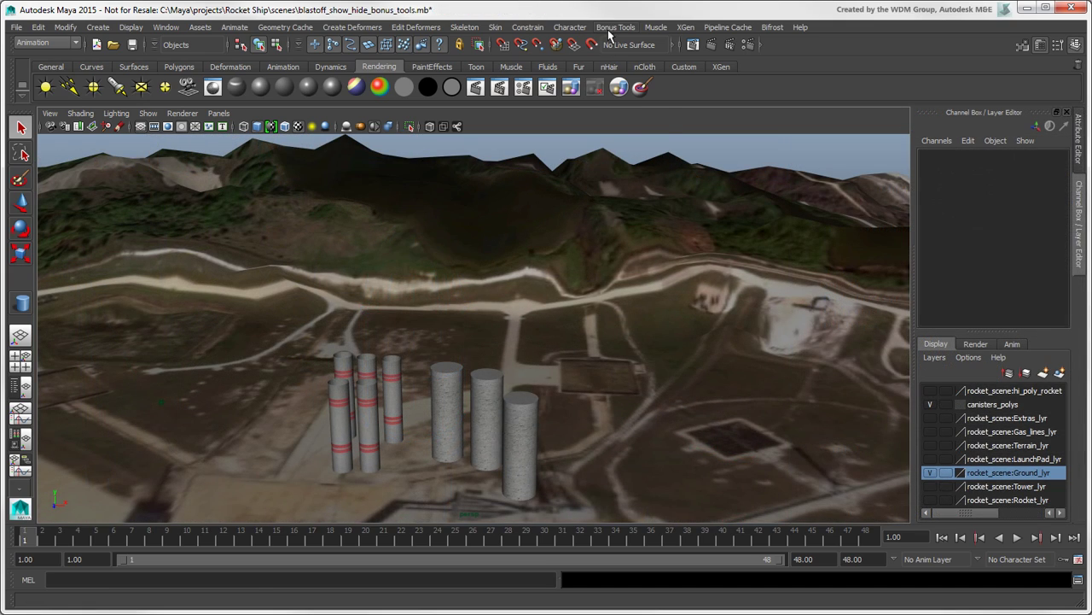
Float the Display tools panel over the viewport and hide selected terrain faces
left_click(611, 28)
left_click(725, 72)
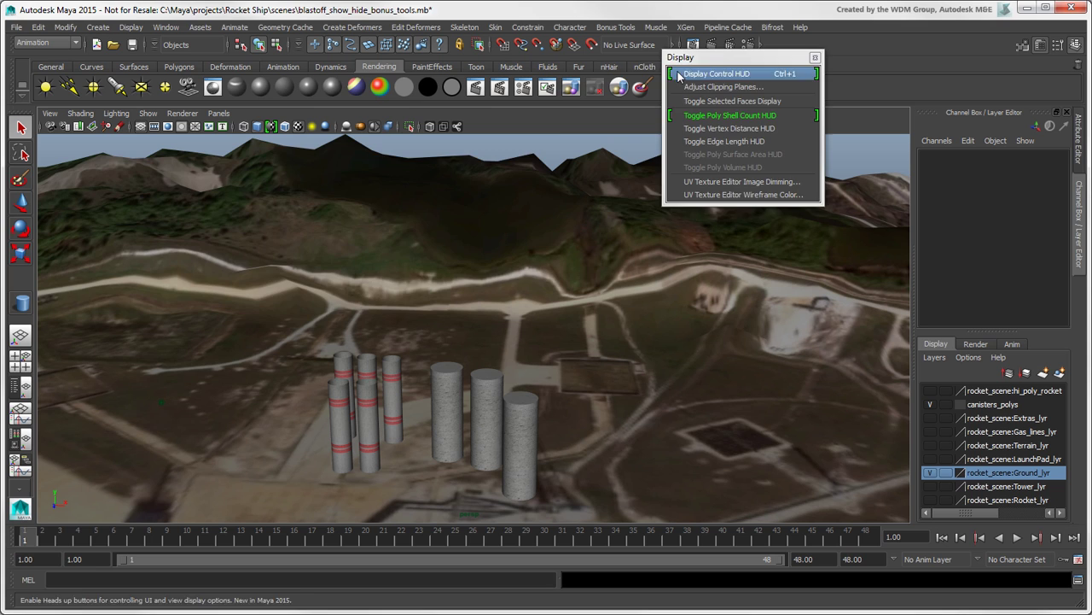
mouse_move(685, 59)
left_mouse_down()
mouse_move(243, 160)
mouse_move(96, 149)
left_mouse_up()
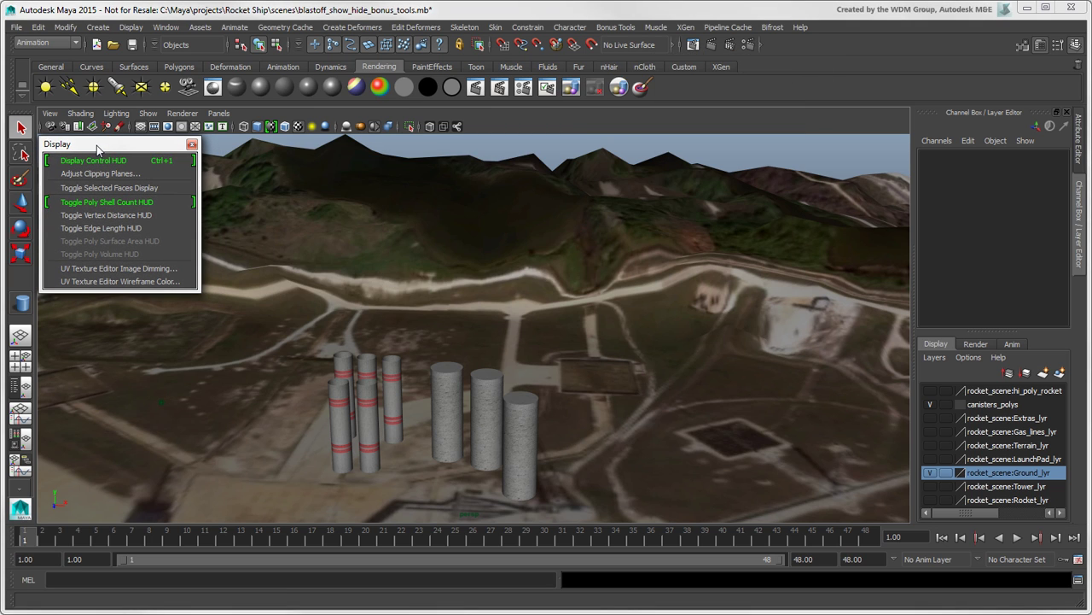
left_click(475, 225)
right_click_drag(477, 227, 484, 256)
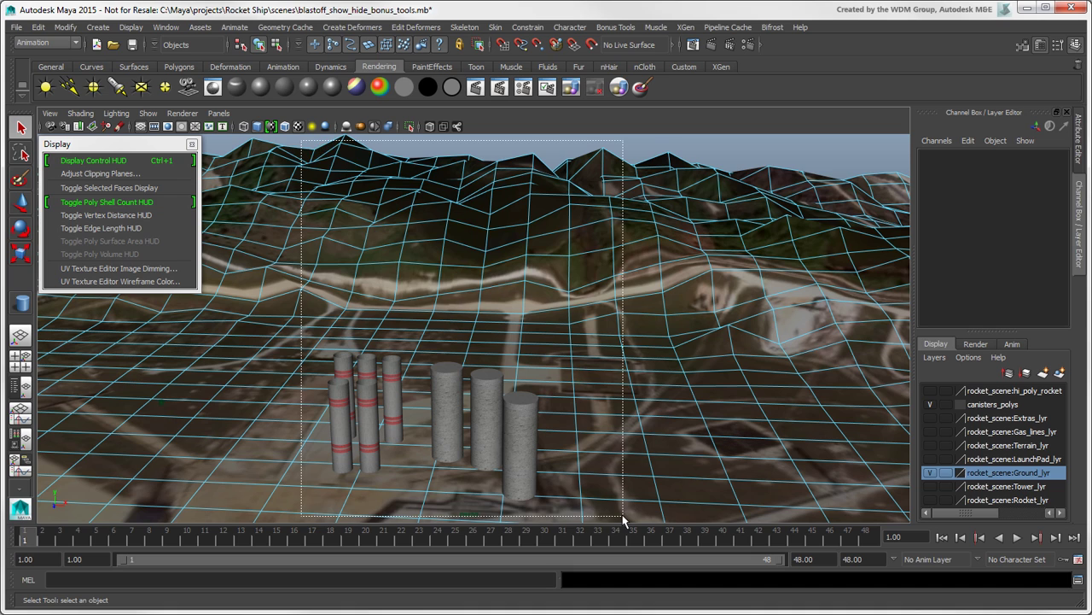
left_click(623, 513)
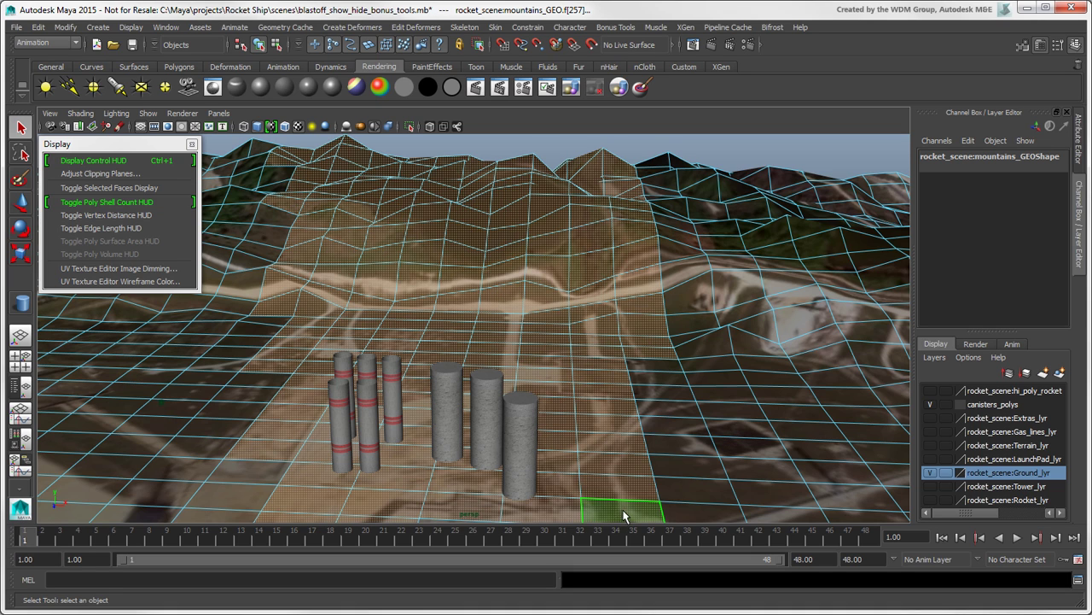
left_click(163, 188)
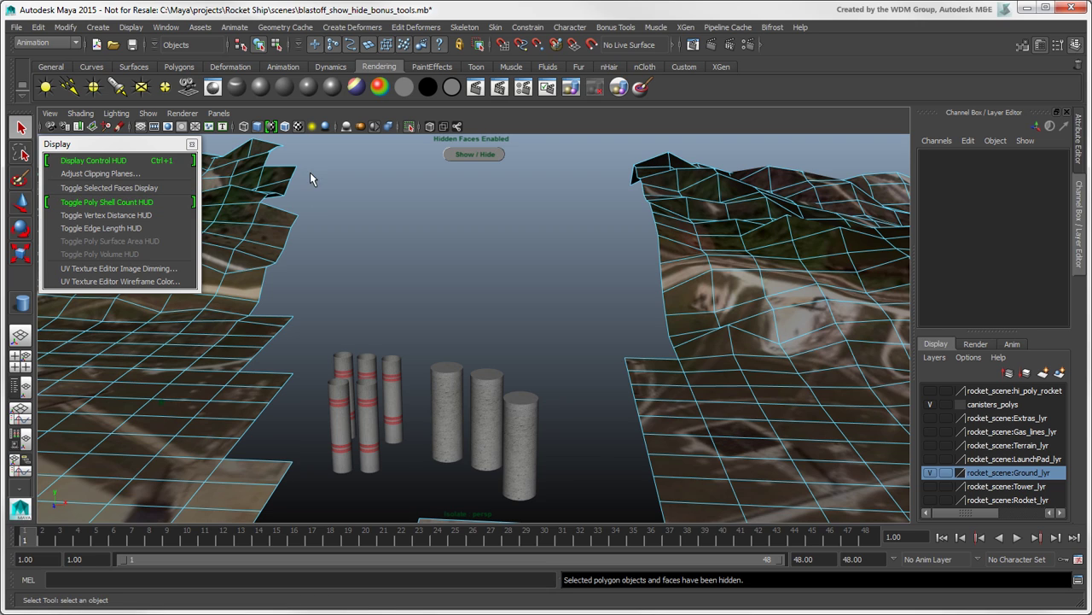
Select a column of terrain faces, restore the hidden faces, and return to object mode
left_click_drag(295, 169, 267, 483)
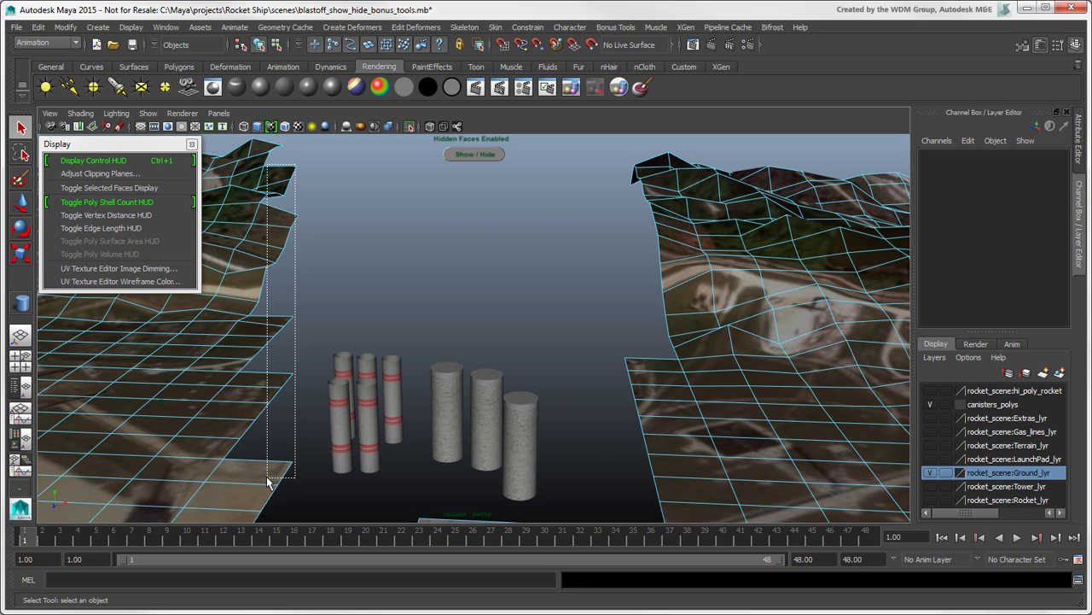
left_click(464, 160)
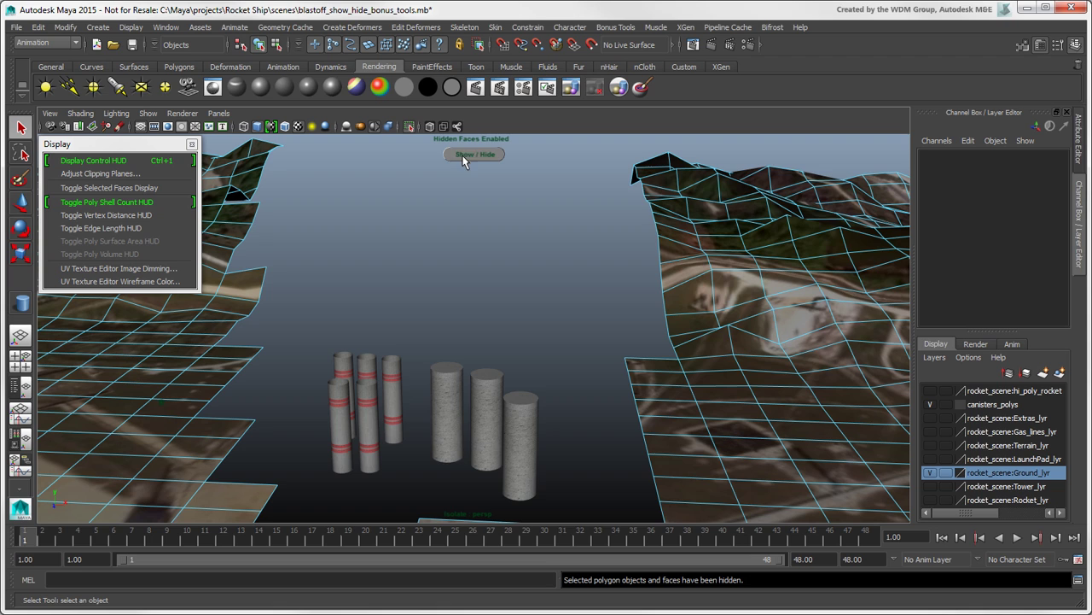
left_click(469, 155)
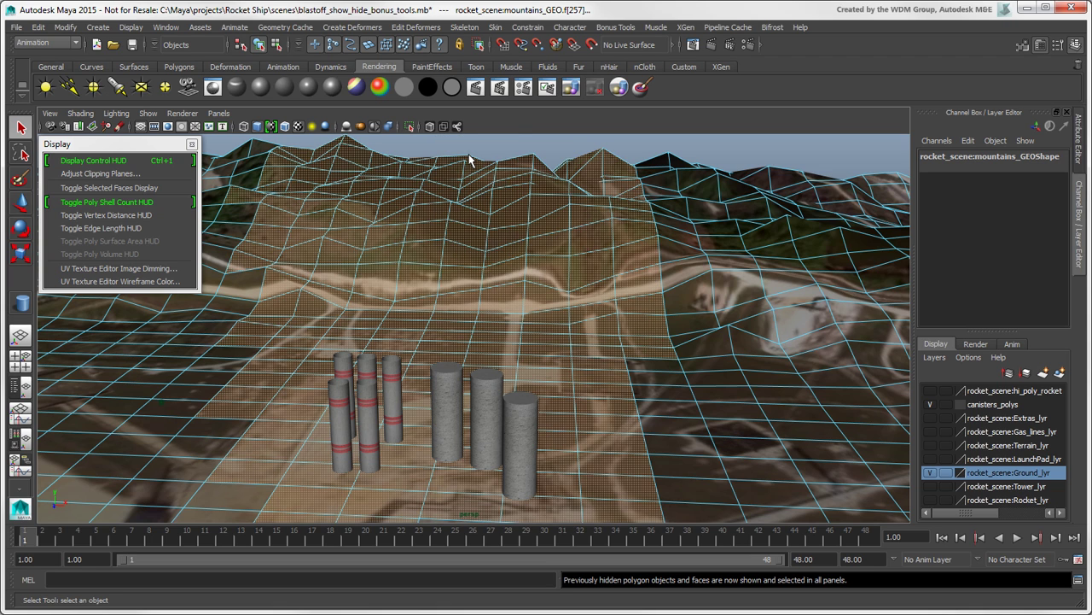
right_click_drag(461, 174, 495, 162)
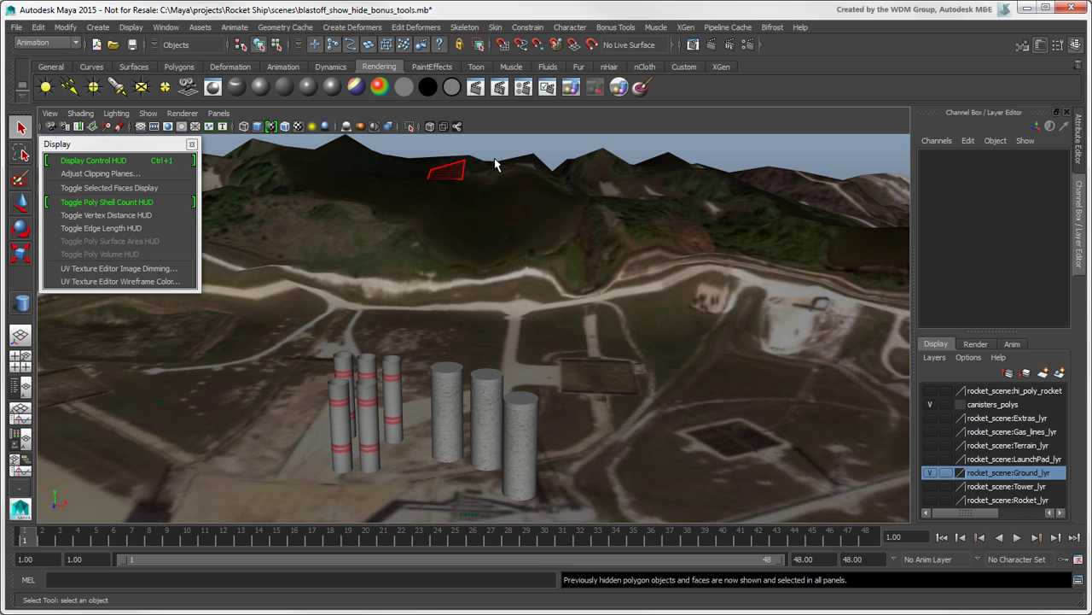
Close the floating Display panel and open the Bonus Tools download page from Help
left_click(192, 144)
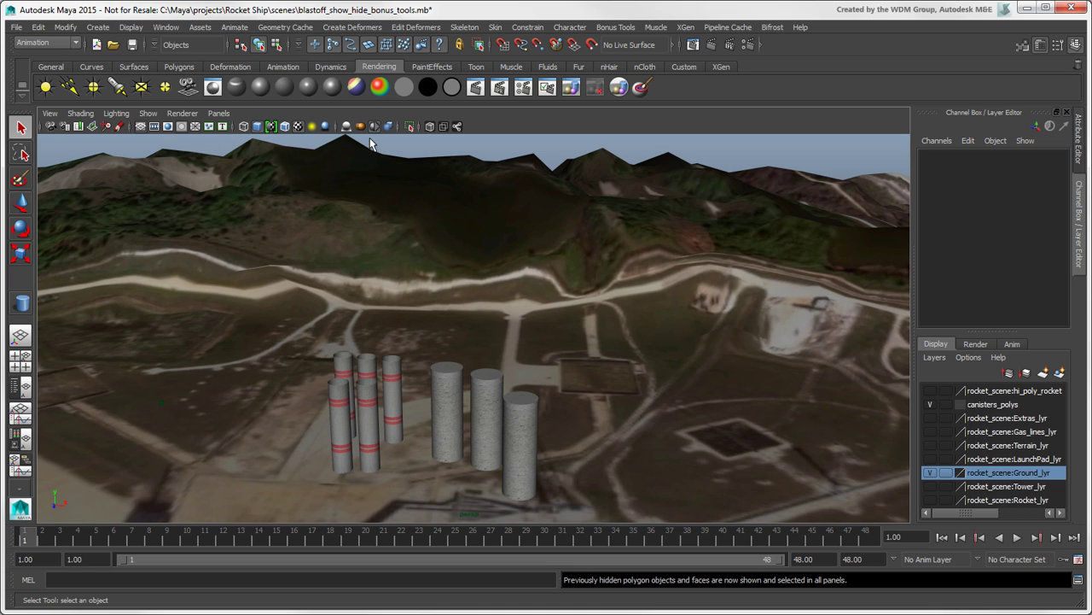
left_click(800, 28)
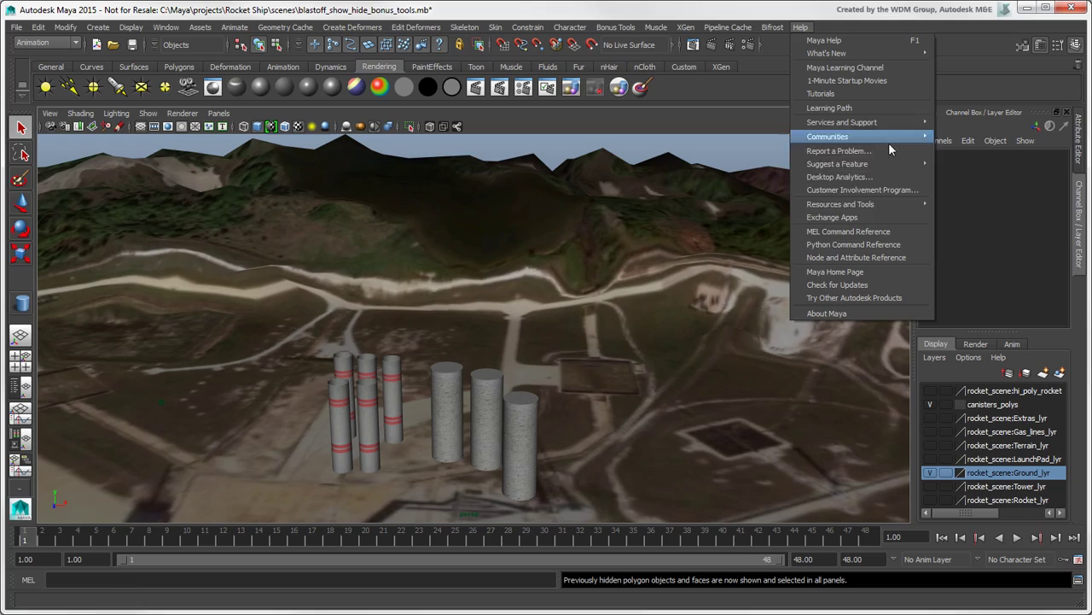
mouse_move(841, 204)
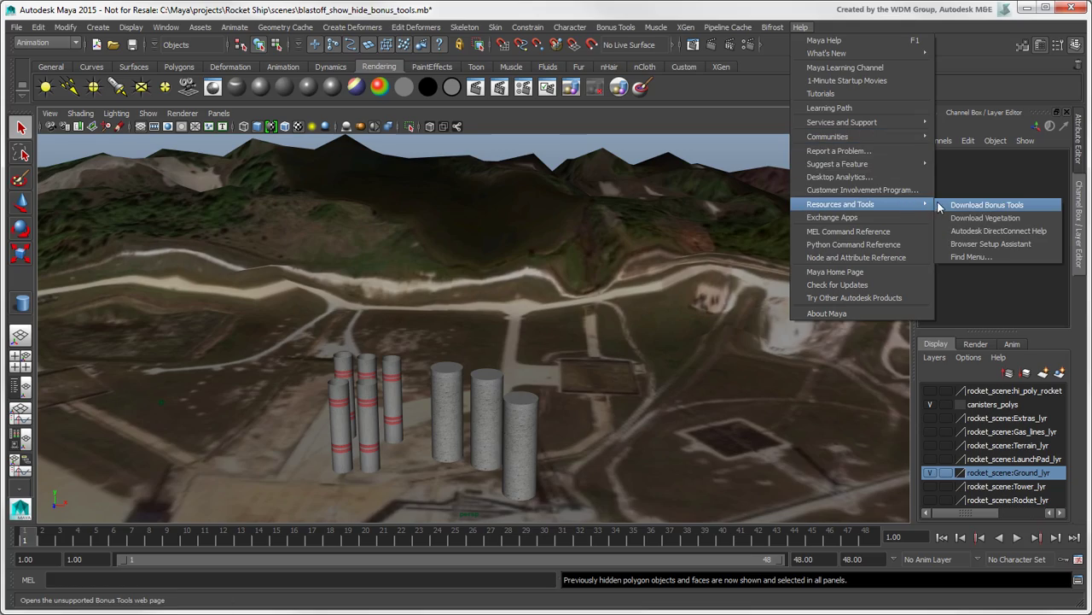
left_click(943, 208)
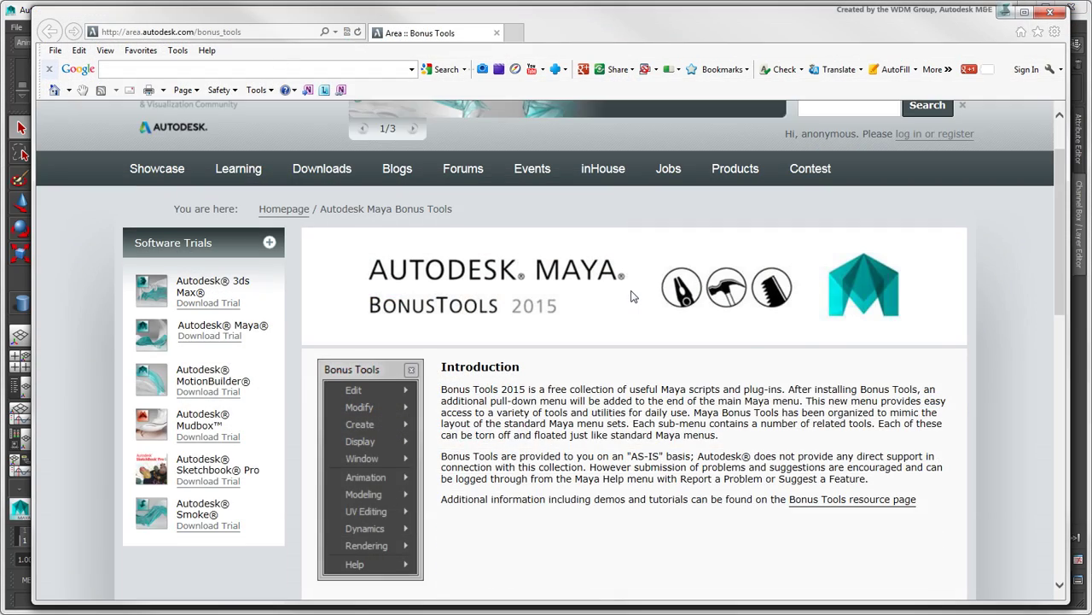
Follow the Maya app exchange link, keep the Win64 only version, and choose Free
scroll(632, 296, "down", 3)
scroll(632, 296, "down", 2)
scroll(633, 296, "down", 2)
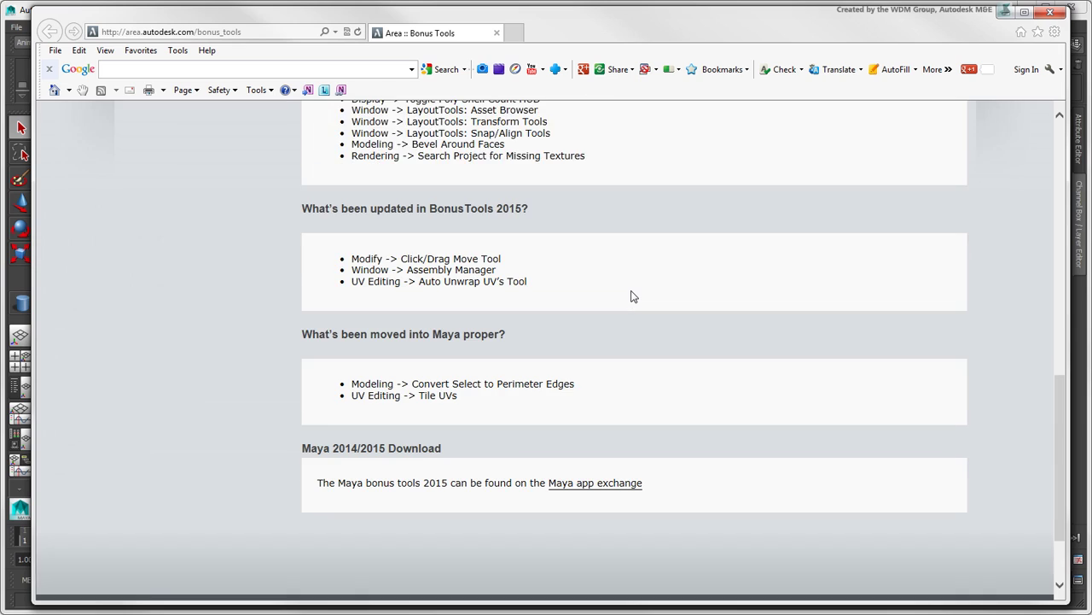
scroll(632, 297, "down", 2)
left_click(594, 383)
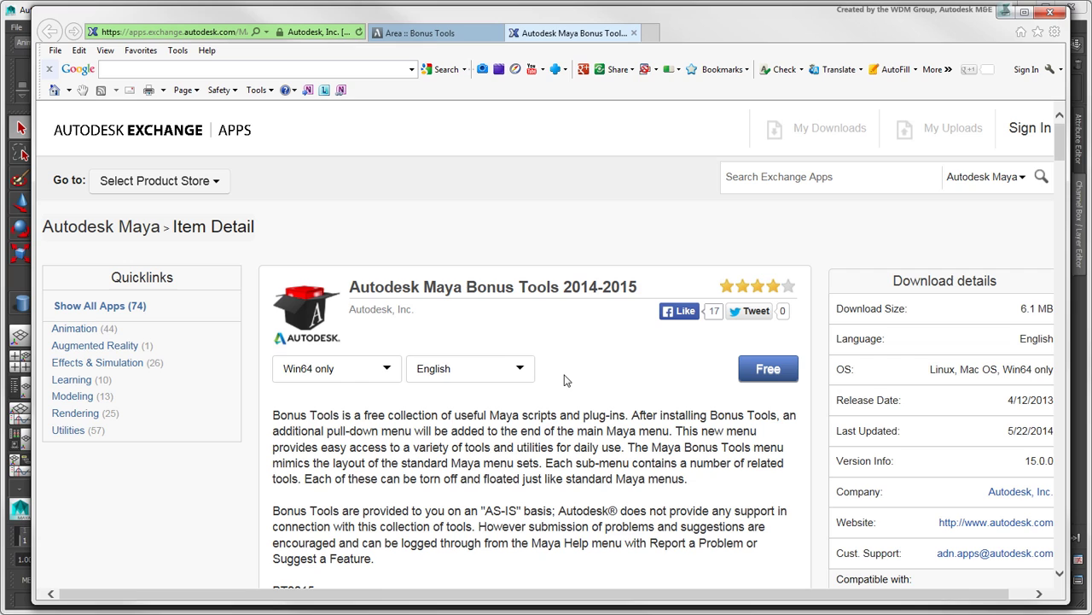
left_click(386, 371)
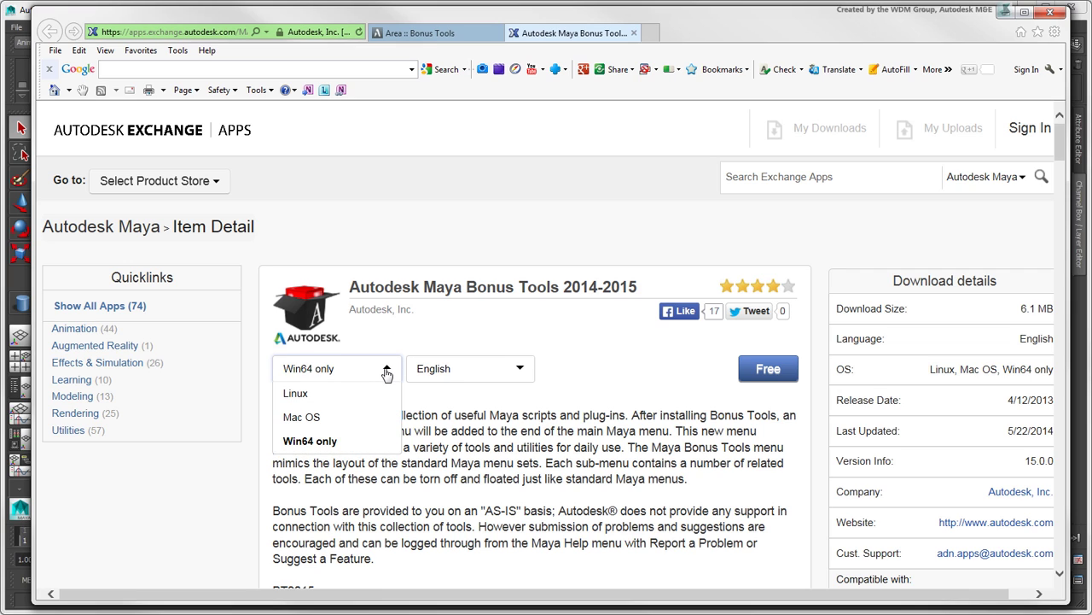
left_click(365, 442)
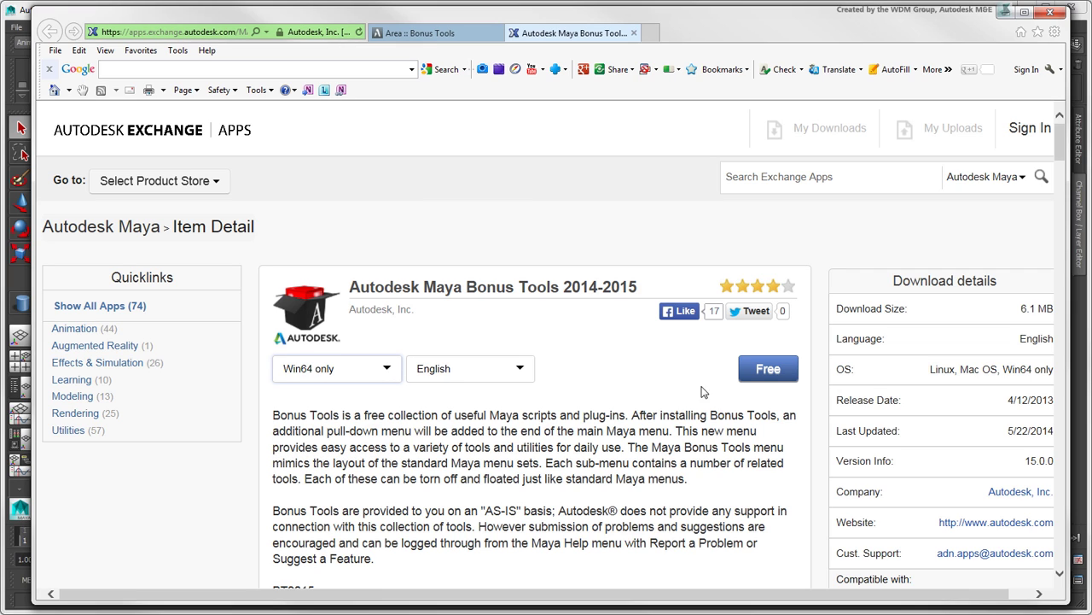
left_click(751, 378)
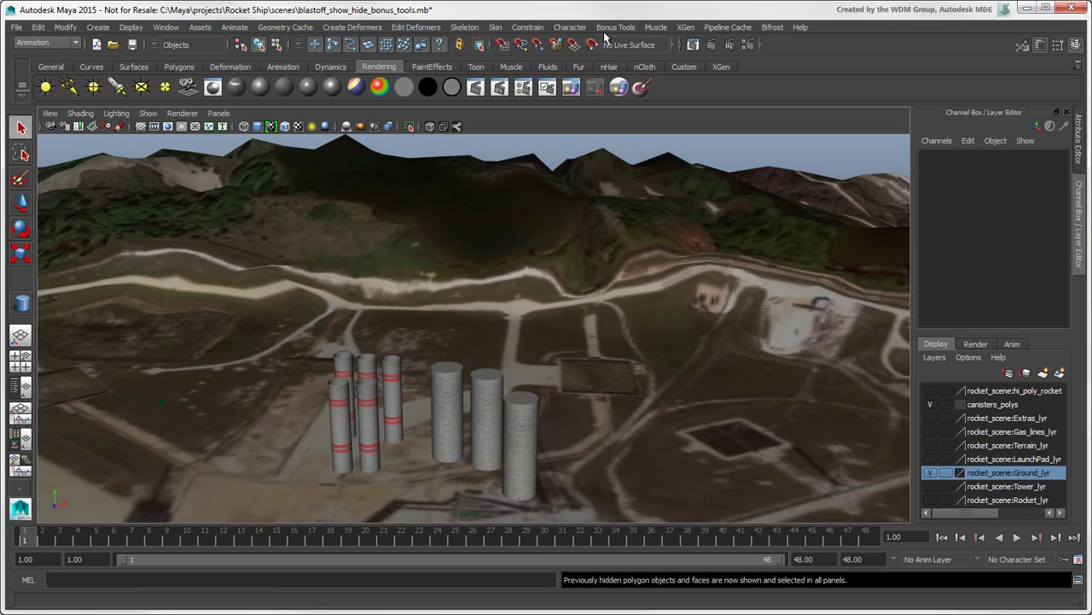
View the new Bonus Tools menu, toggle the rocket layer off and on, and show the tower layer
left_click(602, 28)
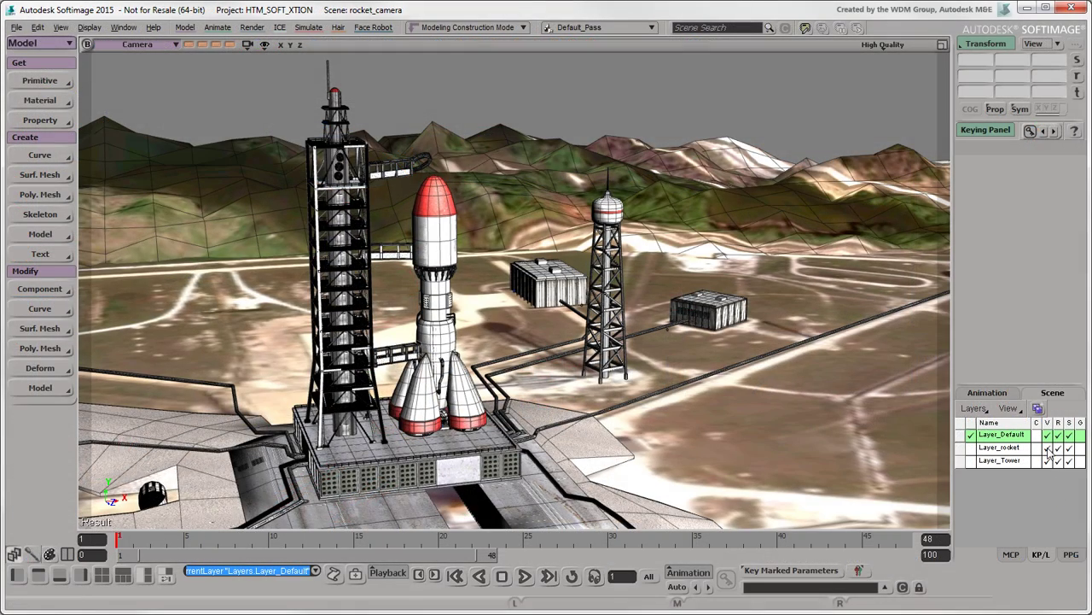
left_click(1048, 448)
left_click(1047, 448)
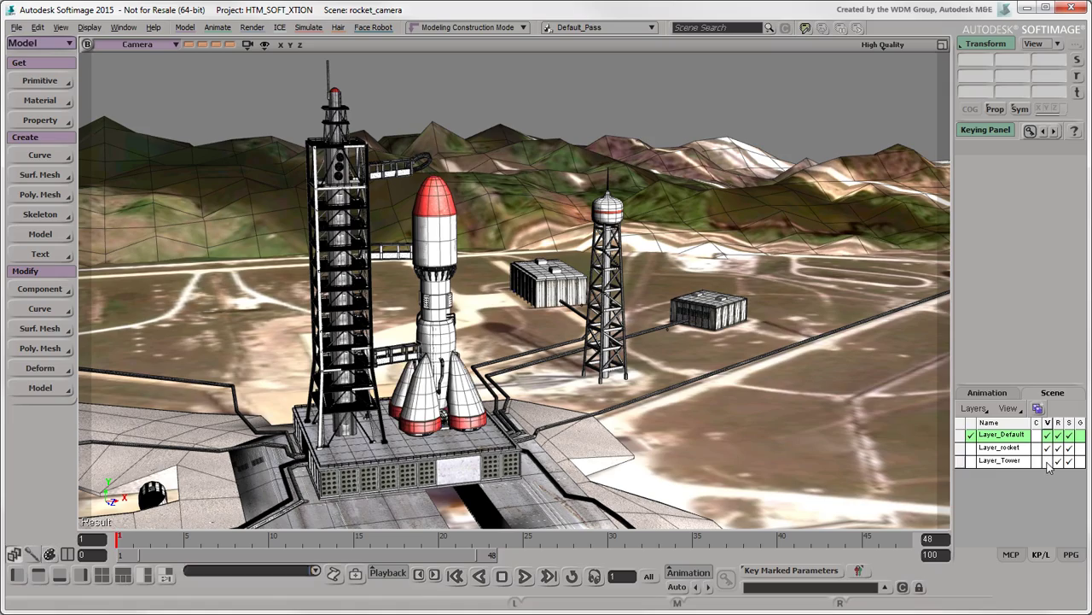
left_click(1048, 460)
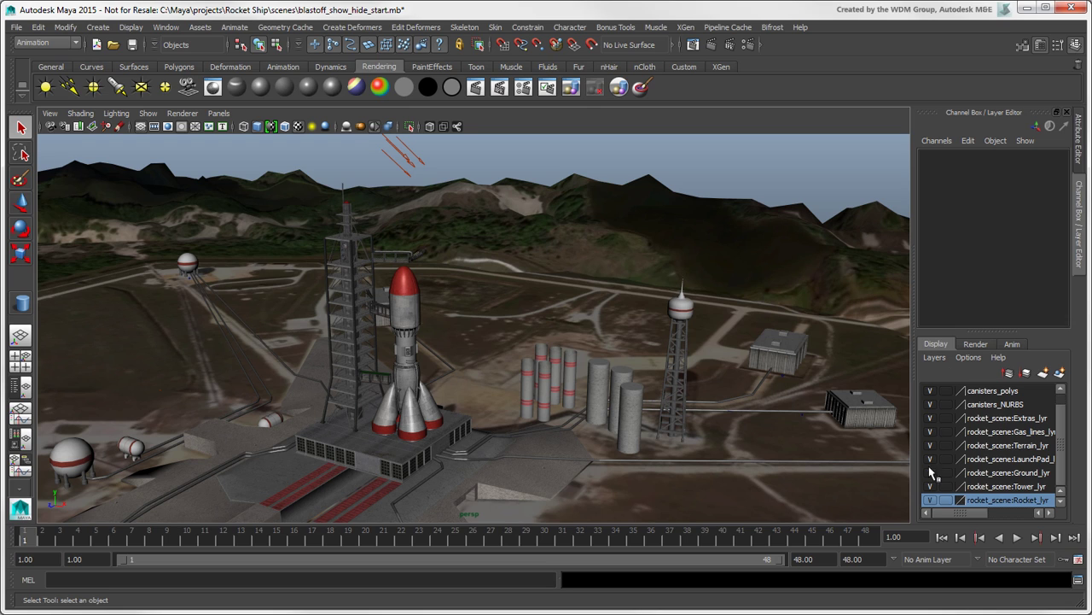
Toggle the Rocket layer's visibility off and on, then set Tower to T and test selecting it
left_click(930, 500)
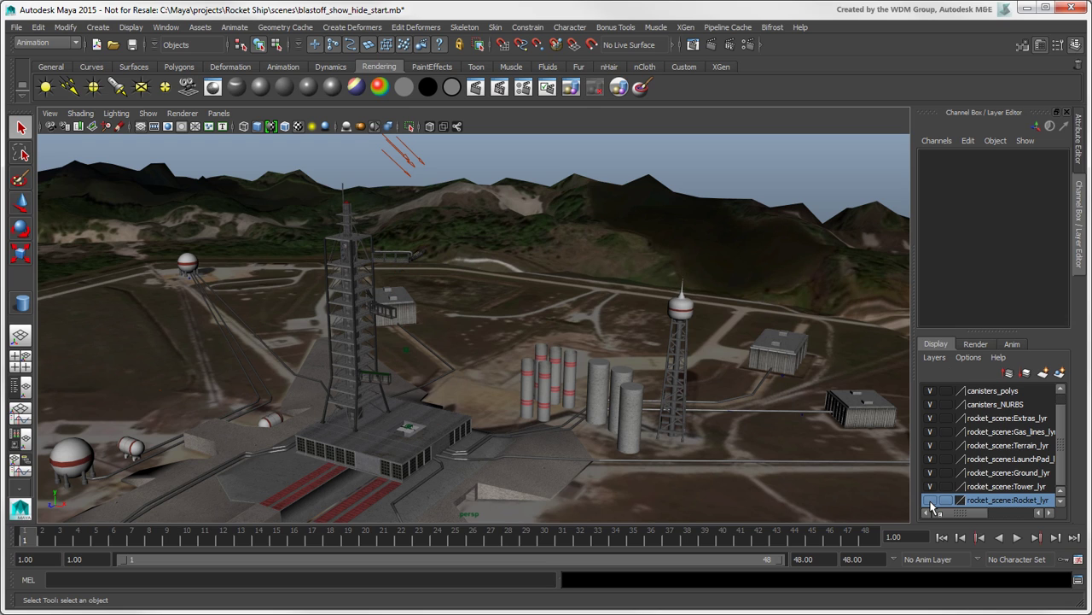
left_click(930, 500)
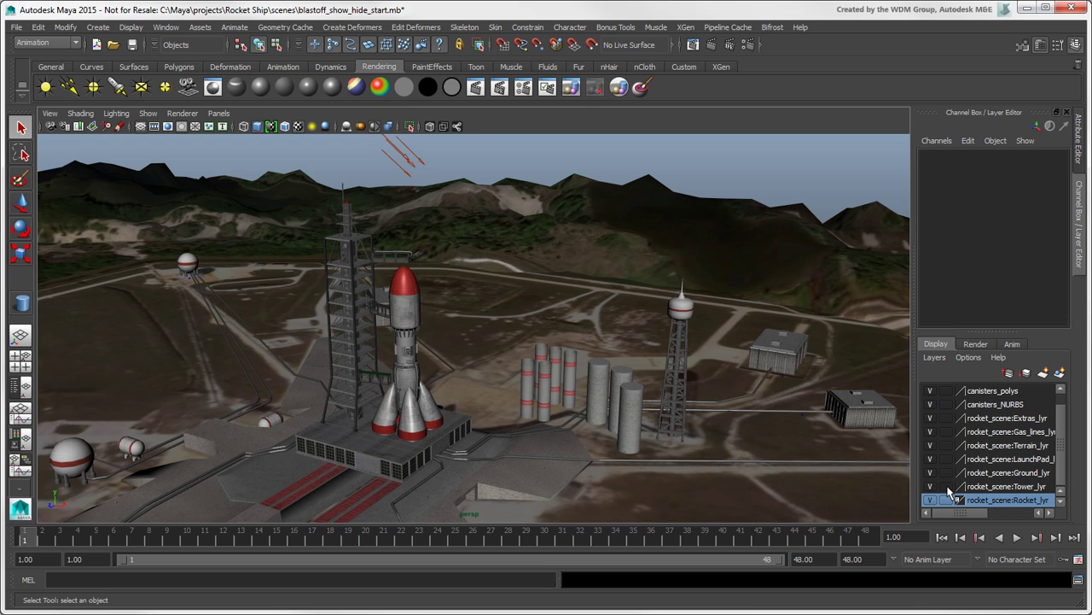
left_click(947, 486)
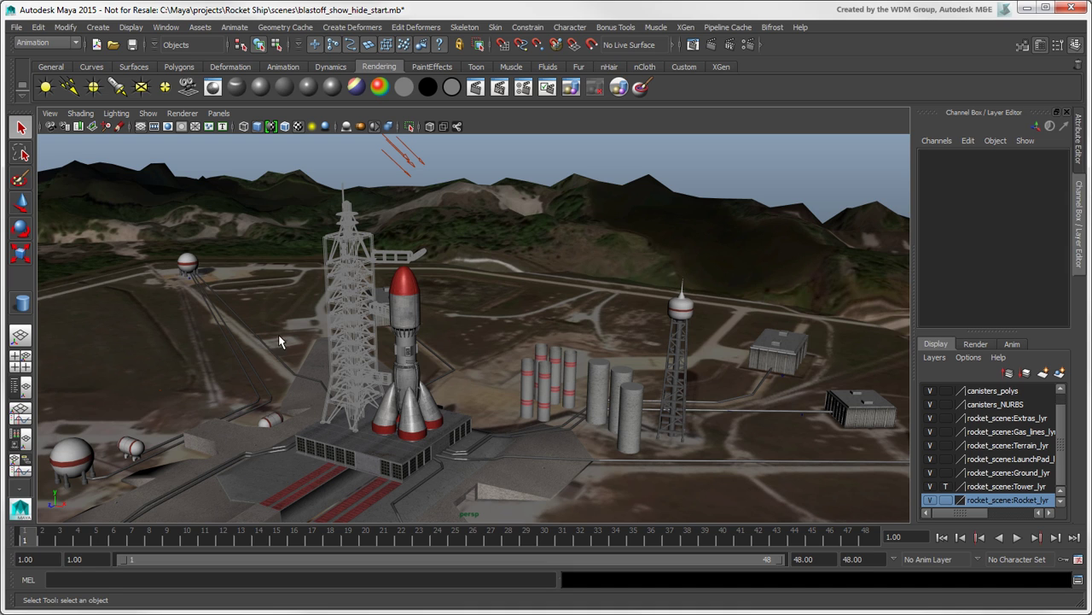
left_click(336, 278)
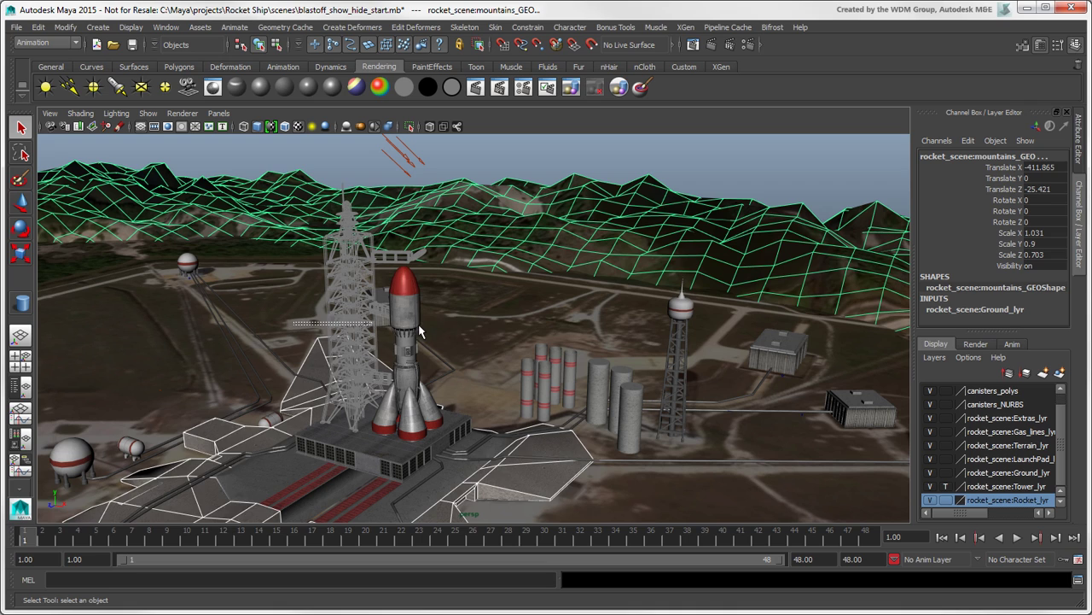
left_click_drag(350, 281, 481, 342, "shift")
left_click(357, 159)
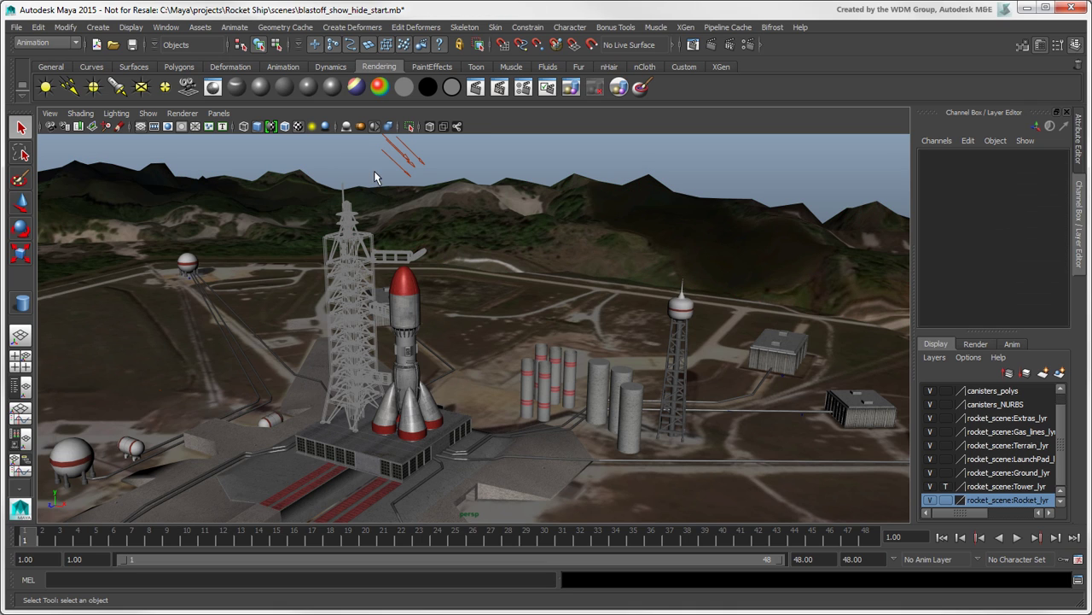
Set the LaunchPad layer to template, then reference, and test selecting it from a wider view
left_click(946, 459)
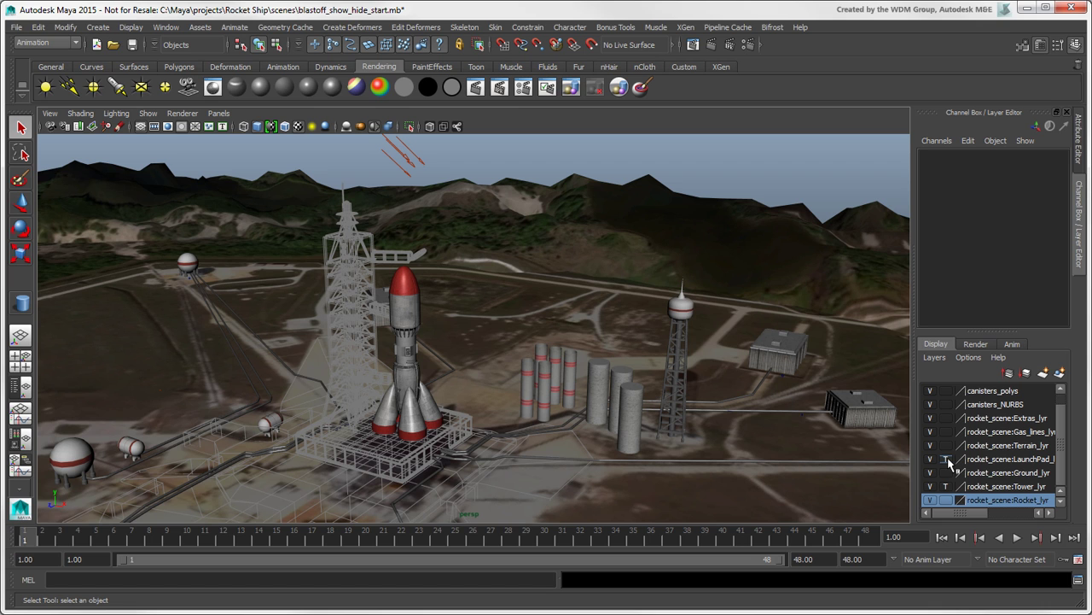
left_click(945, 459)
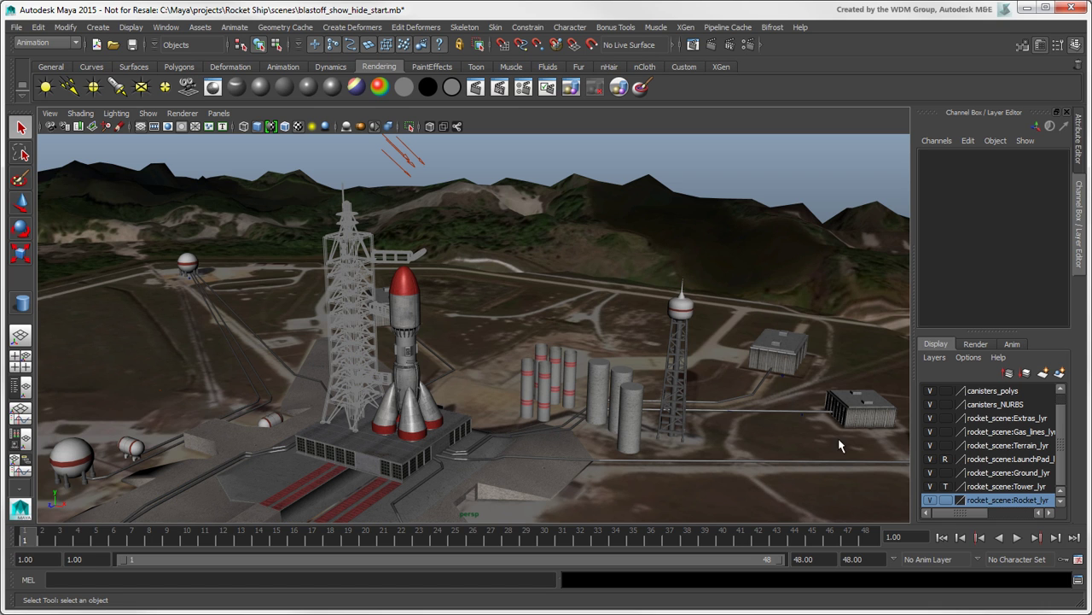
right_click_drag(663, 456, 497, 395, "alt")
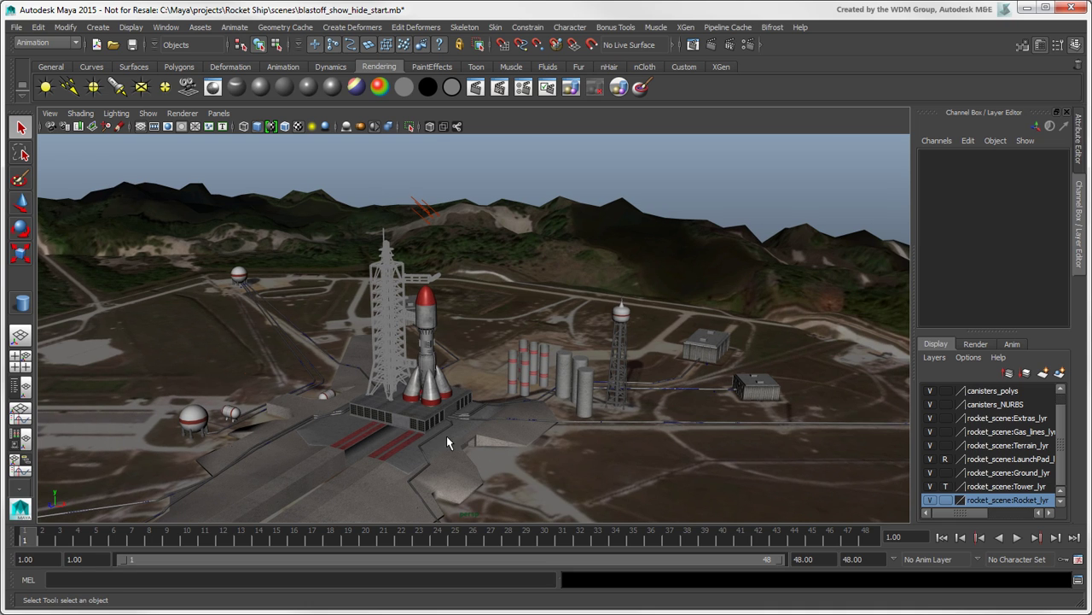
left_click_drag(390, 469, 383, 477)
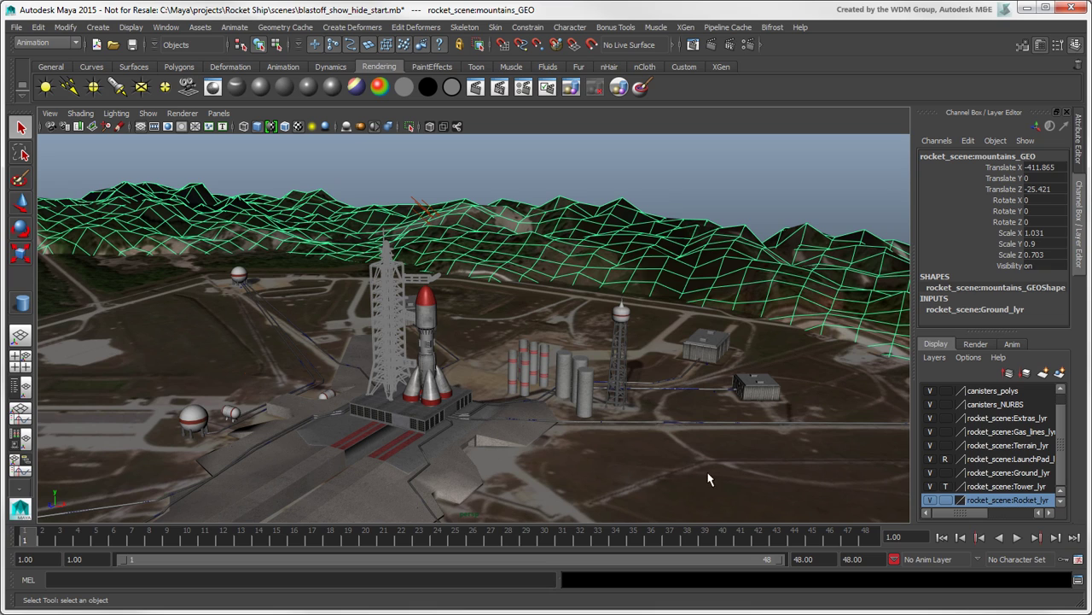
Return the LaunchPad and Tower layers to normal display and deselect the mountains
left_click(945, 459)
left_click(945, 485)
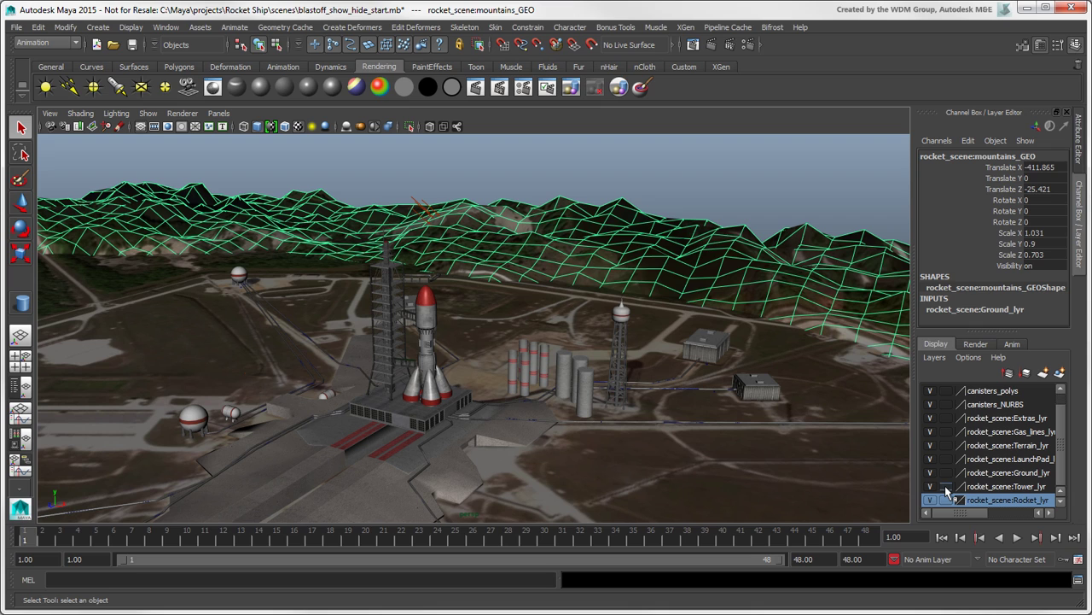
left_click(863, 216)
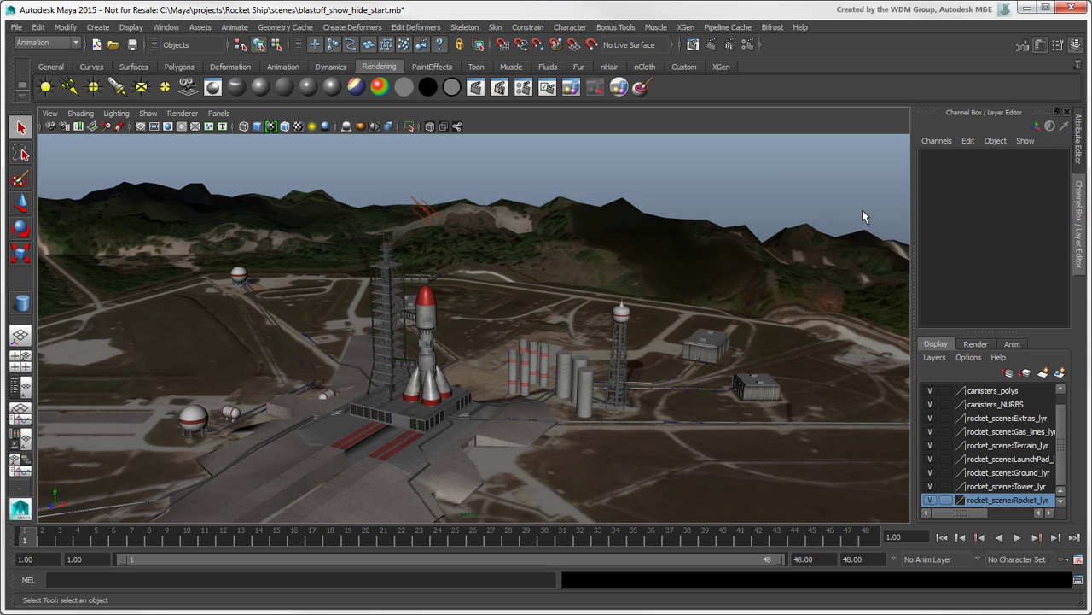
Launch the Layer Viewer from the Bonus Tools menu and shorten its window
left_click(625, 31)
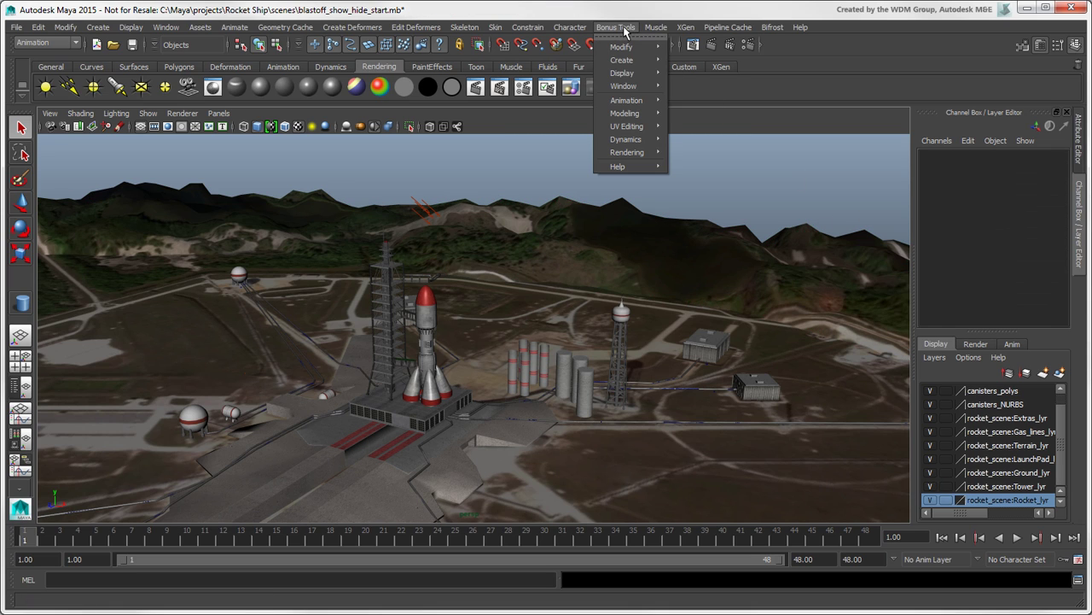
mouse_move(624, 86)
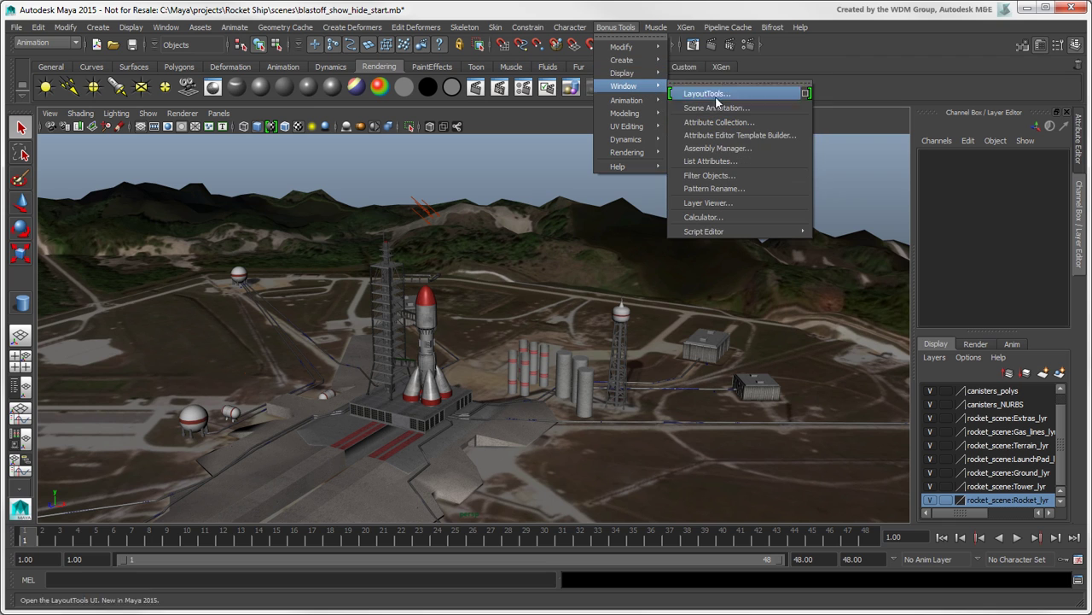
left_click(744, 201)
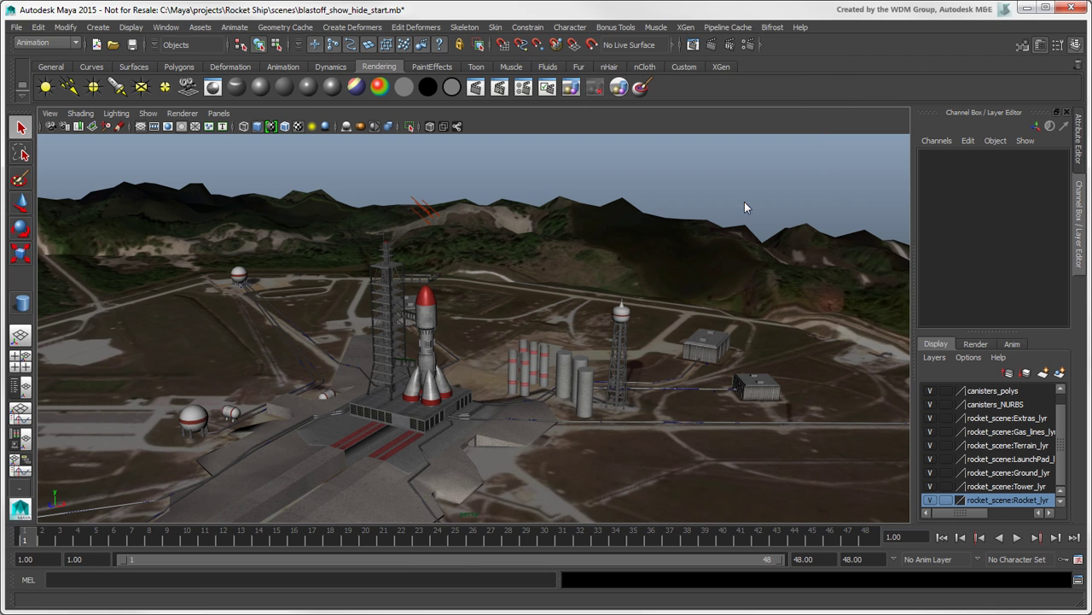
left_click_drag(643, 291, 643, 414)
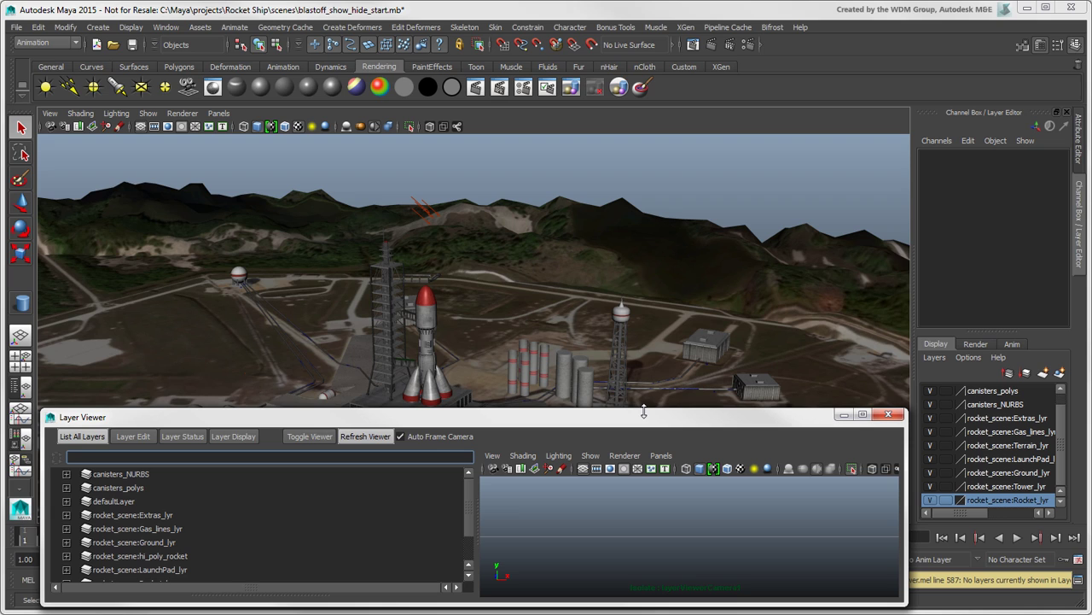
left_click_drag(468, 504, 470, 537)
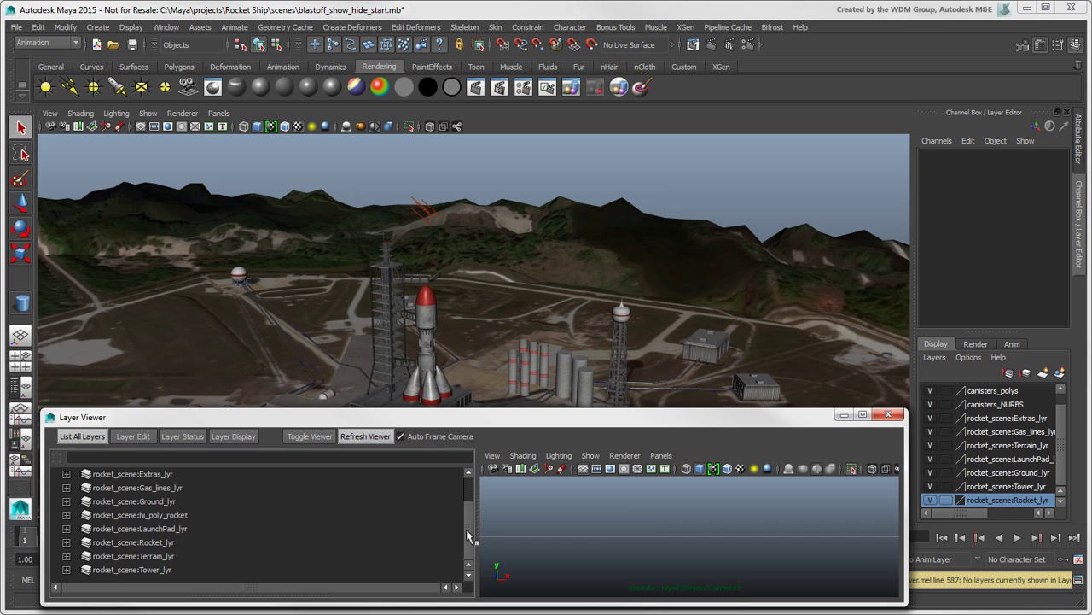
Preview Rocket_lyr, Extras_lyr and canisters_polys in turn, then close the Layer Viewer
left_click(147, 542)
left_click(77, 439)
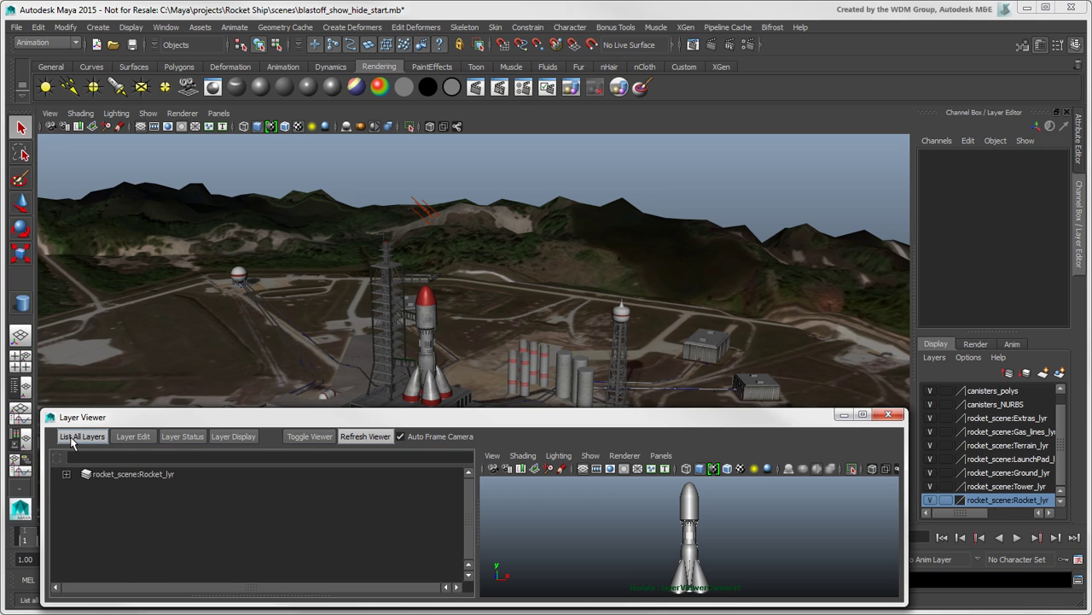
left_click(109, 534)
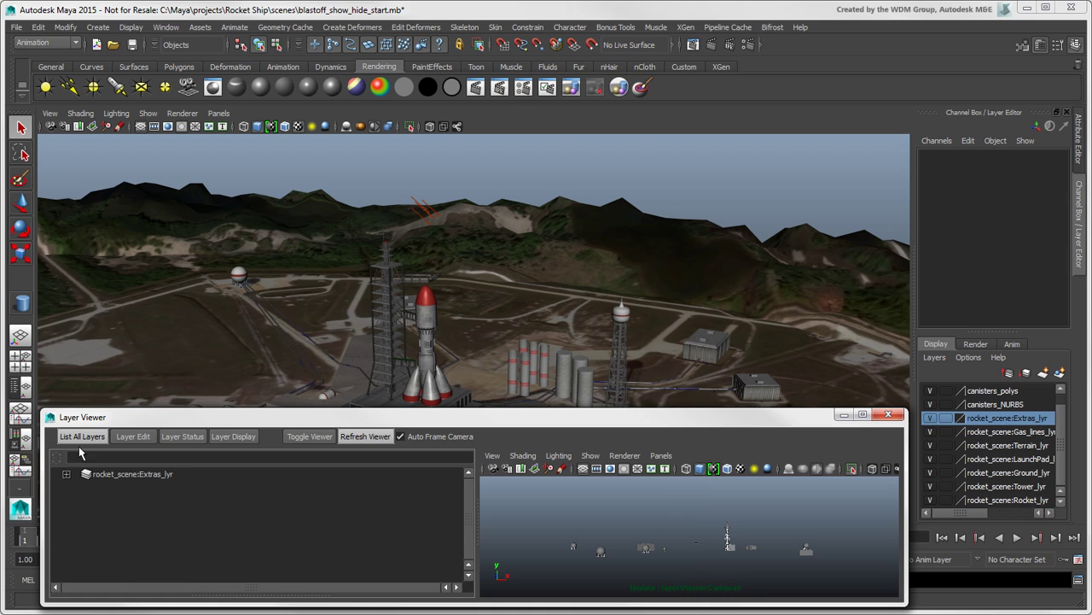
left_click(79, 437)
left_click(111, 501)
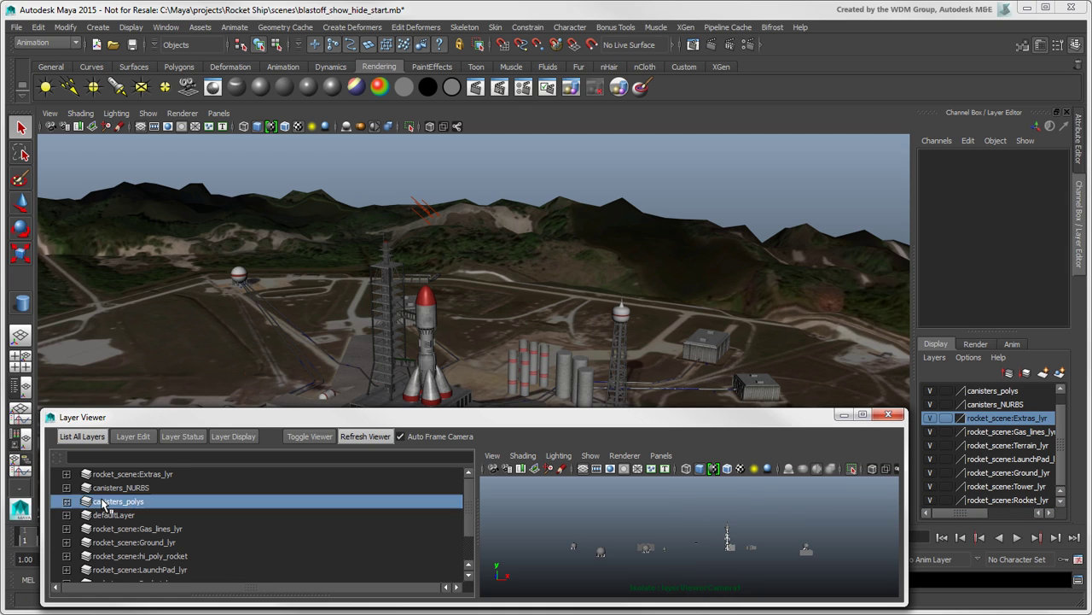
left_click(755, 524)
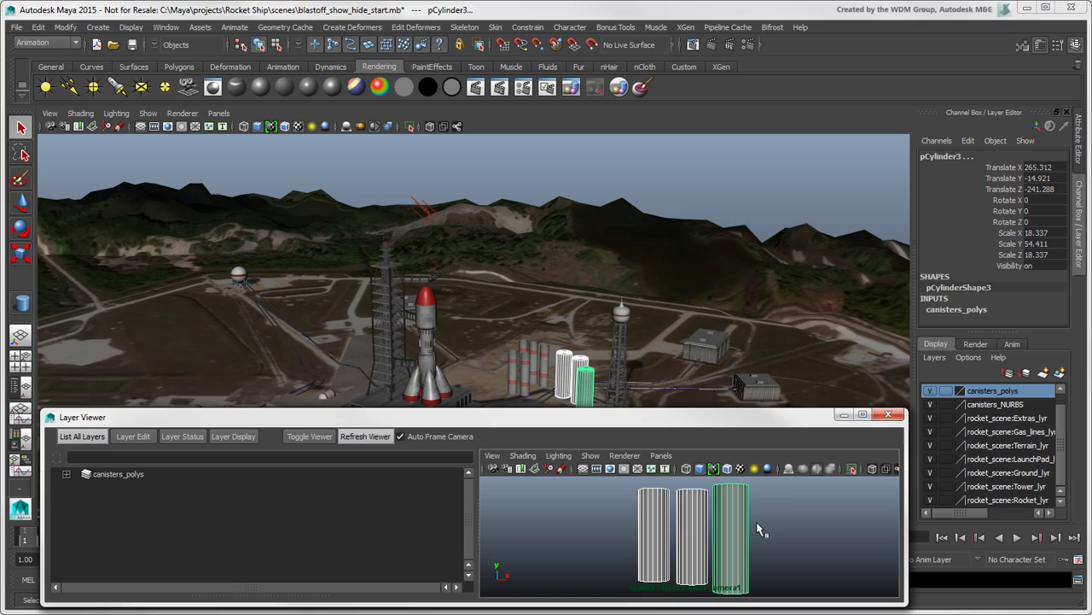
left_click(889, 414)
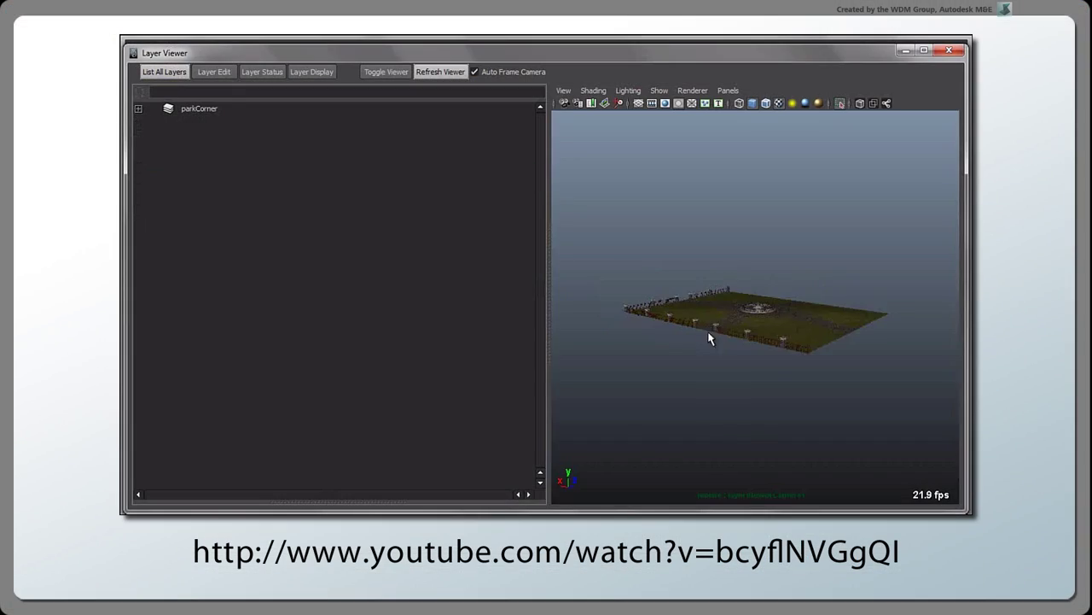
Expand the parkCorner layer in the outline and select its fountain object
scroll(871, 342, "up", 5)
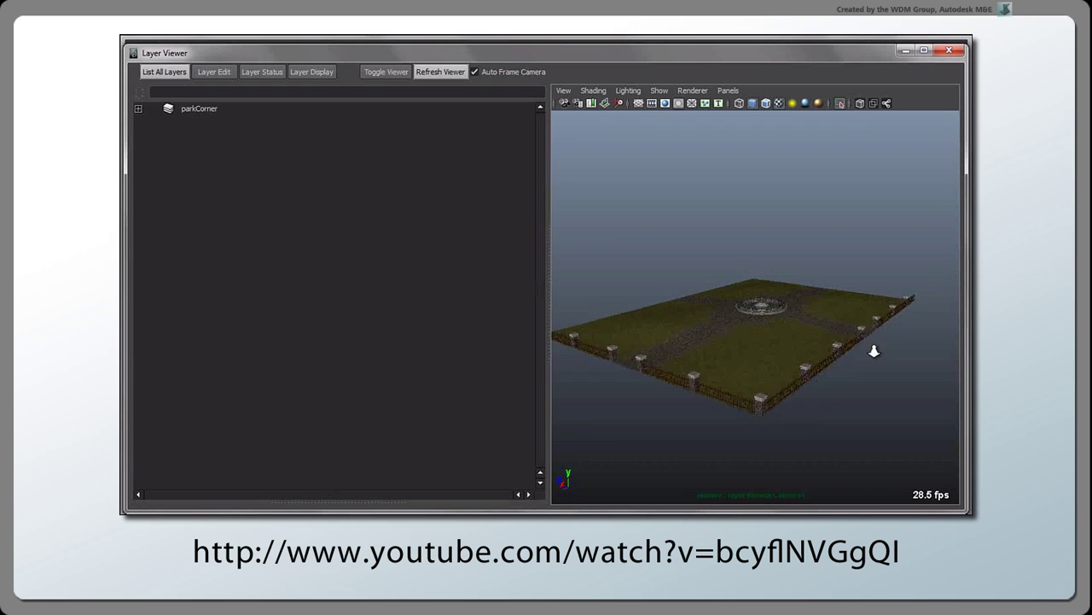
left_click(137, 108)
scroll(239, 299, "down", 5)
left_click(273, 482)
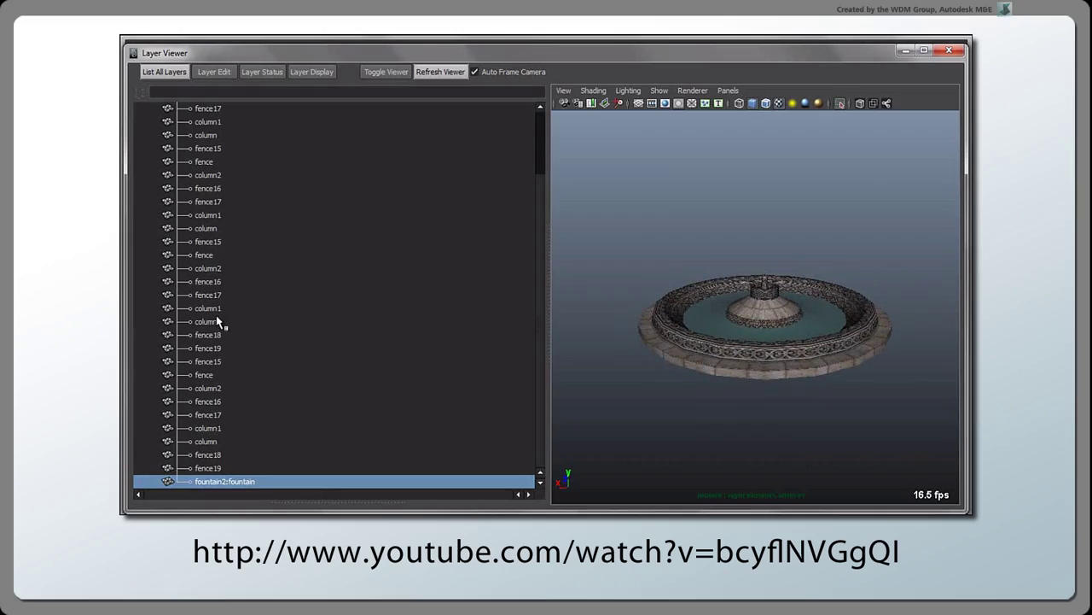
scroll(218, 299, "up", 10)
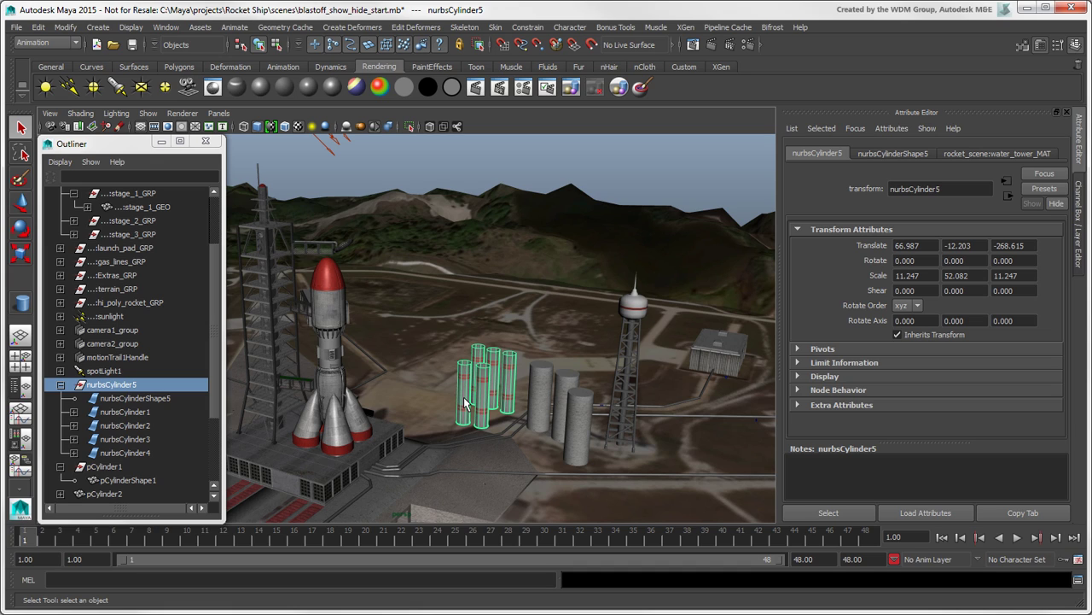
Expand Display > Drawing Overrides for nurbsCylinder5 and check Enable Overrides
left_click(797, 376)
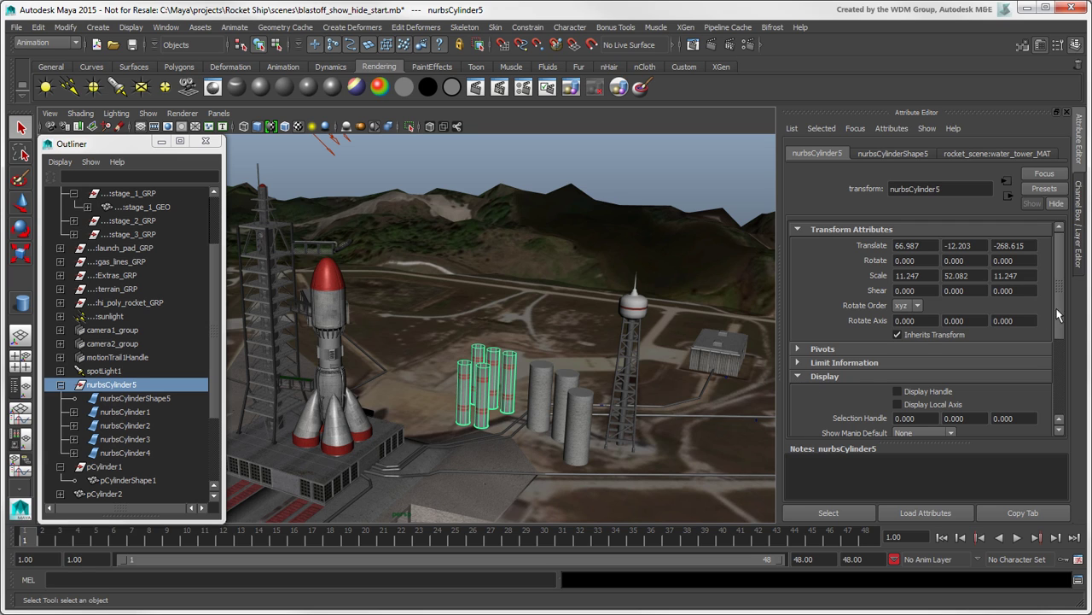
left_click_drag(1062, 315, 1061, 408)
left_click(798, 383)
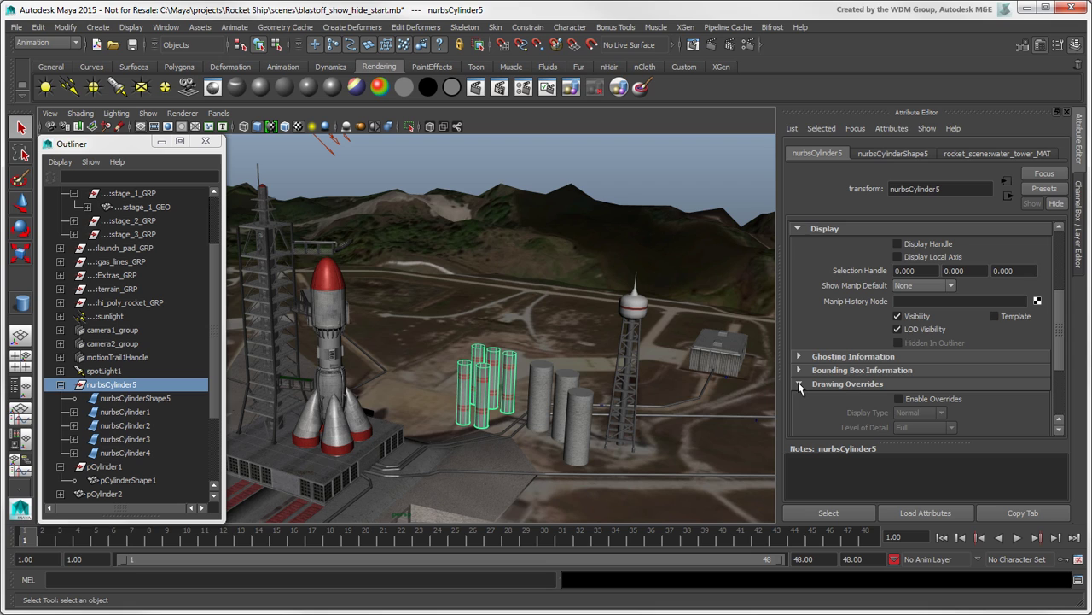
left_click_drag(1060, 329, 1062, 372)
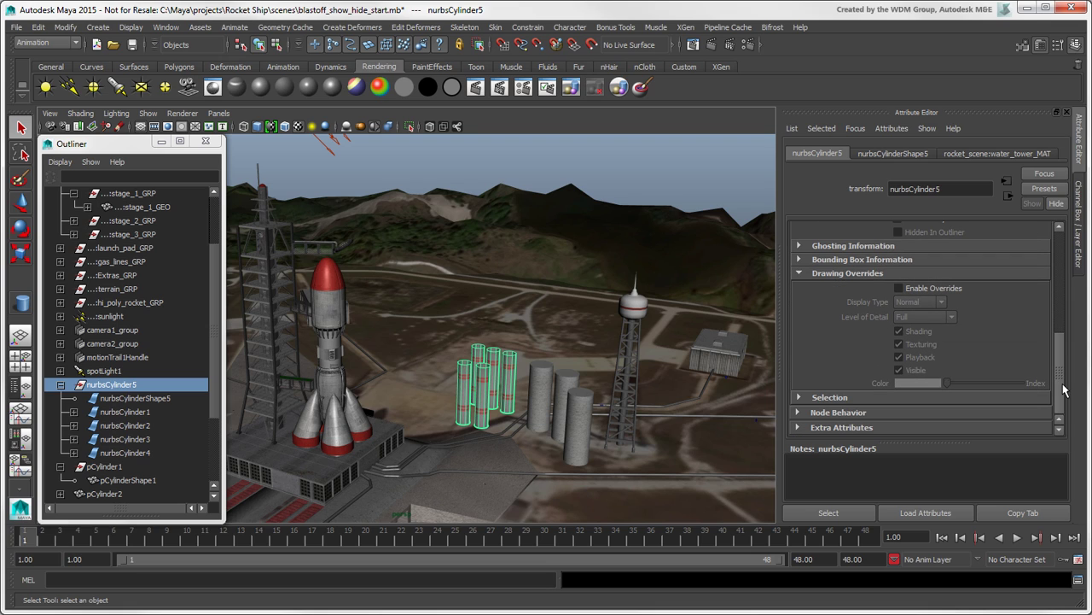
left_click(898, 289)
Try Template, Reference and Normal display types, then toggle shading, texturing and visibility
left_click(920, 301)
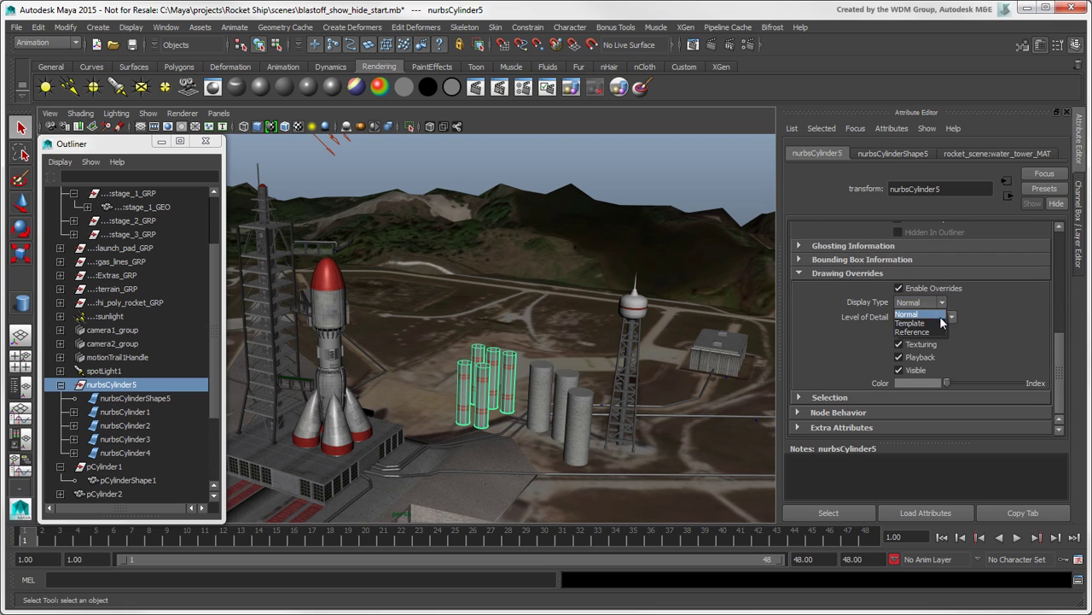
left_click(938, 321)
left_click(940, 301)
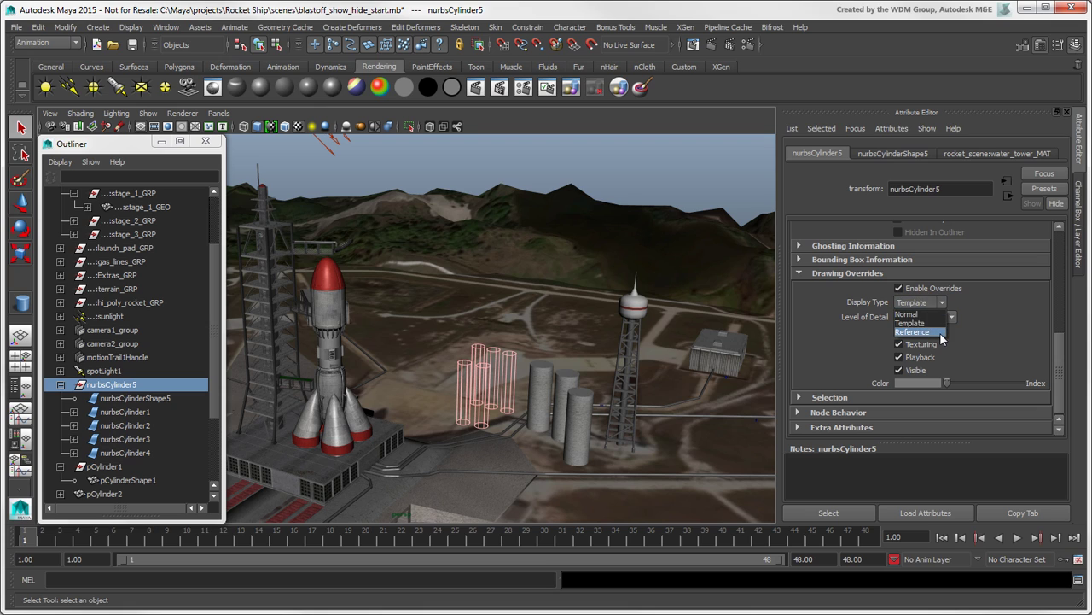
left_click(940, 332)
left_click(941, 303)
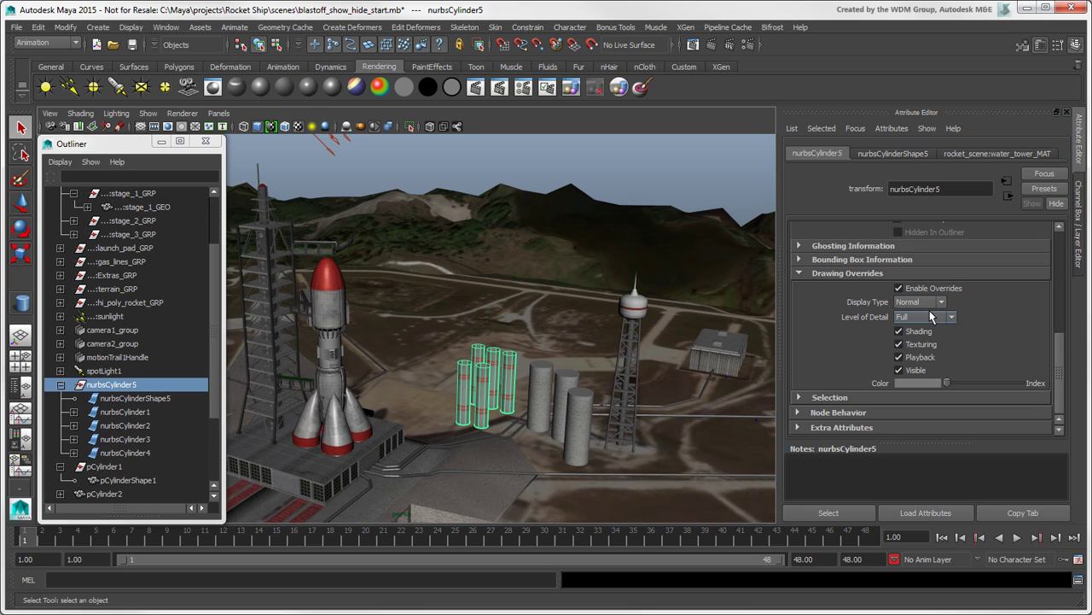
left_click(898, 332)
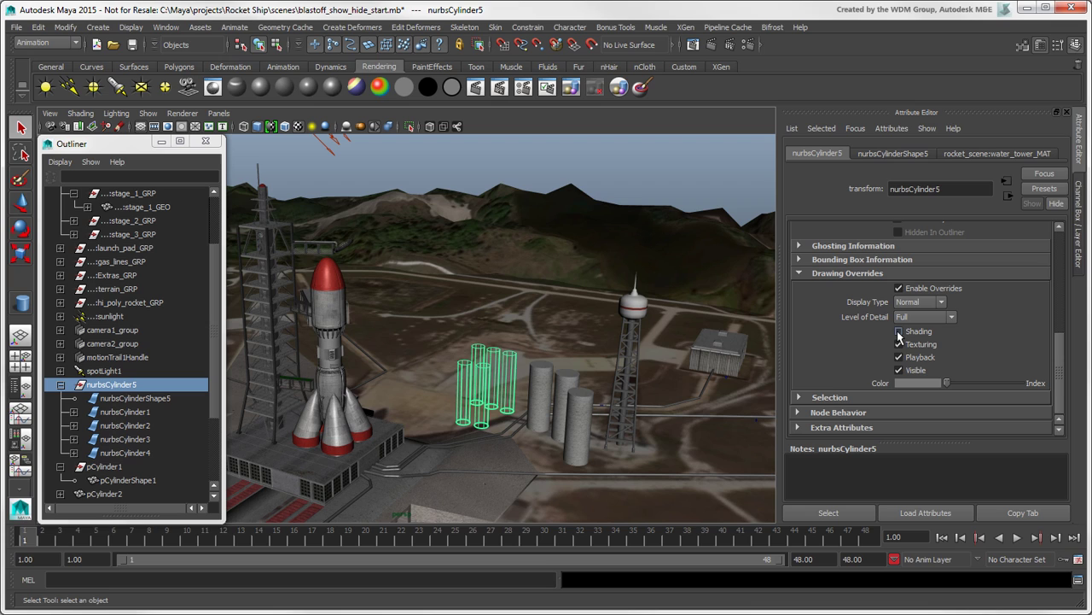
left_click(900, 344)
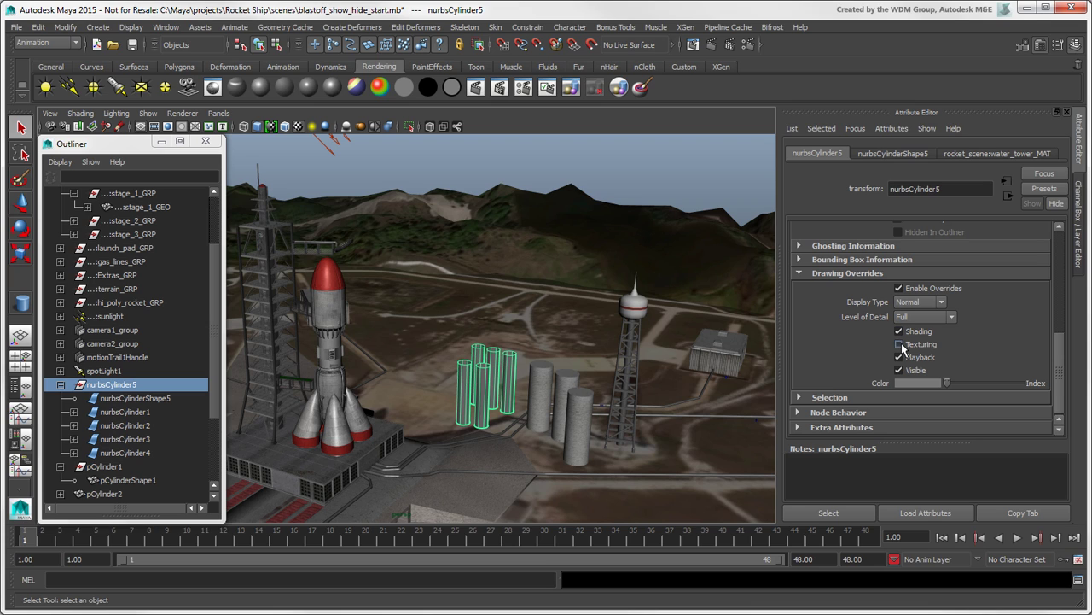
left_click(899, 344)
left_click(899, 370)
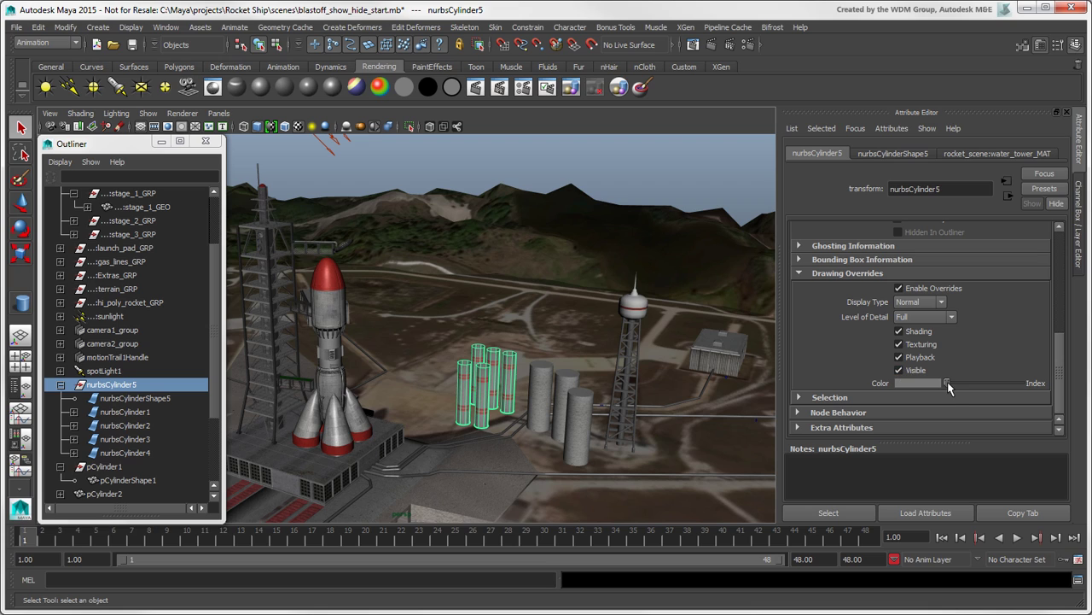
Tint the canisters teal, turn on Wireframe on Shaded, and deselect
left_click_drag(948, 381, 1016, 384)
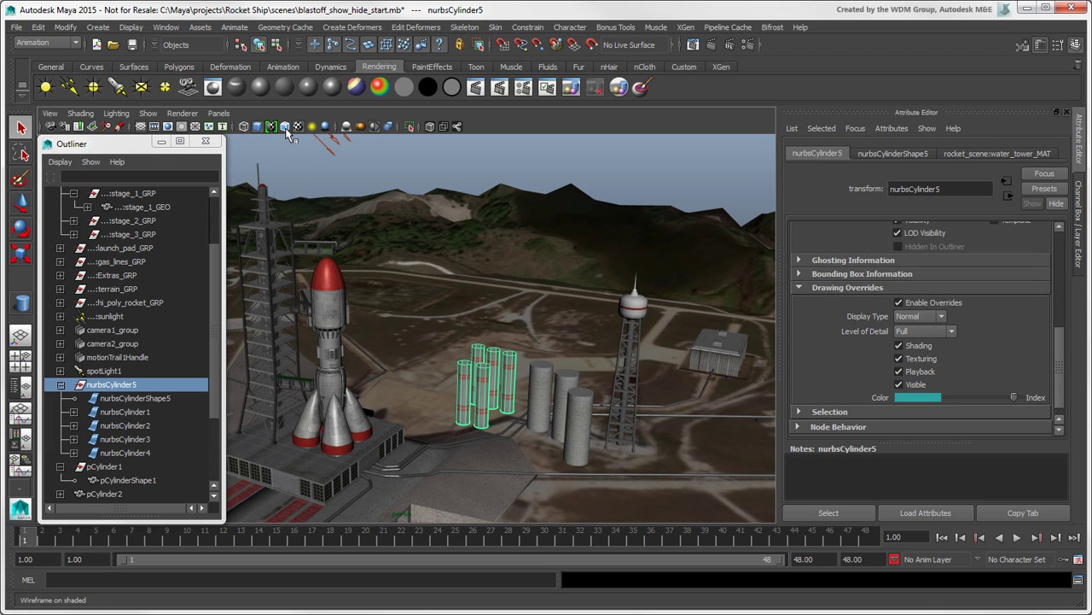
left_click(285, 126)
left_click(425, 174)
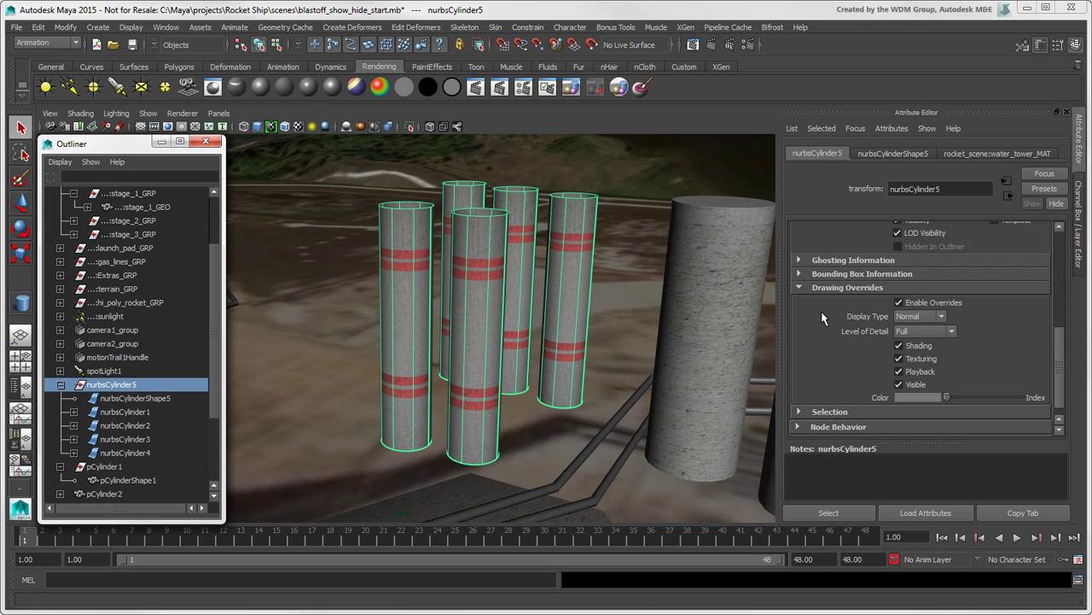
Disable overrides on nurbsCylinder5 and enable them on nurbsCylinderShape5 instead
left_click(898, 304)
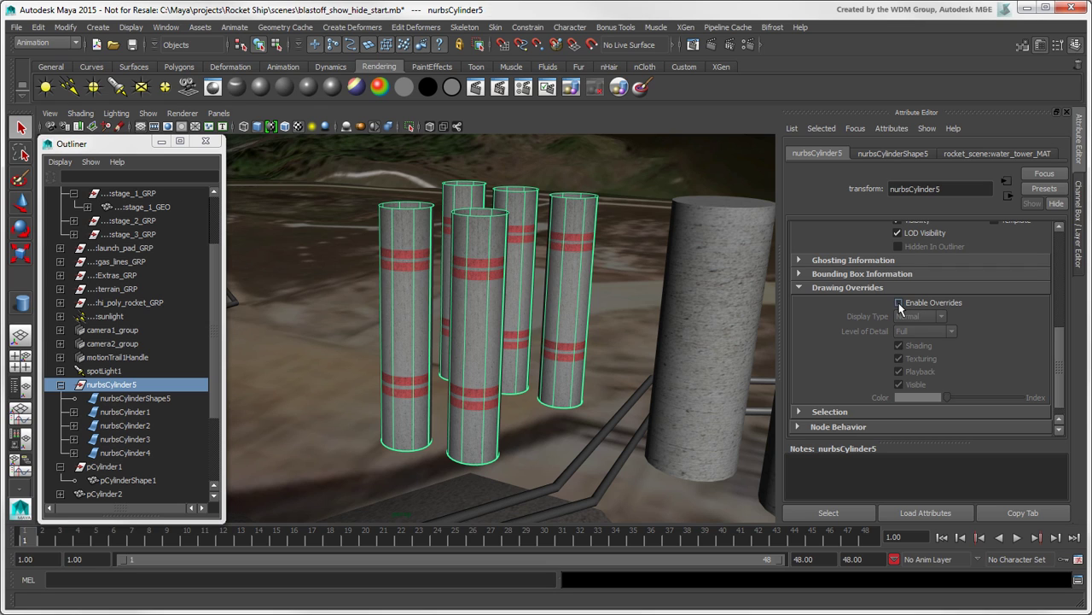
left_click(161, 398)
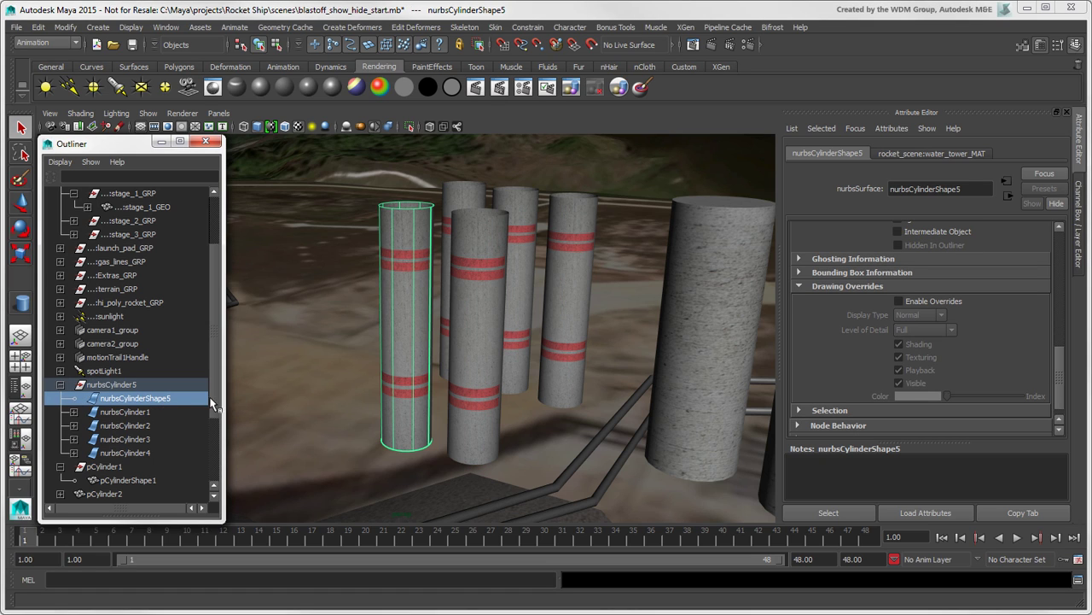
left_click(900, 303)
Test the Template display type on the single canister, then set it back to Normal and toggle shading, texturing and visibility
left_click(942, 314)
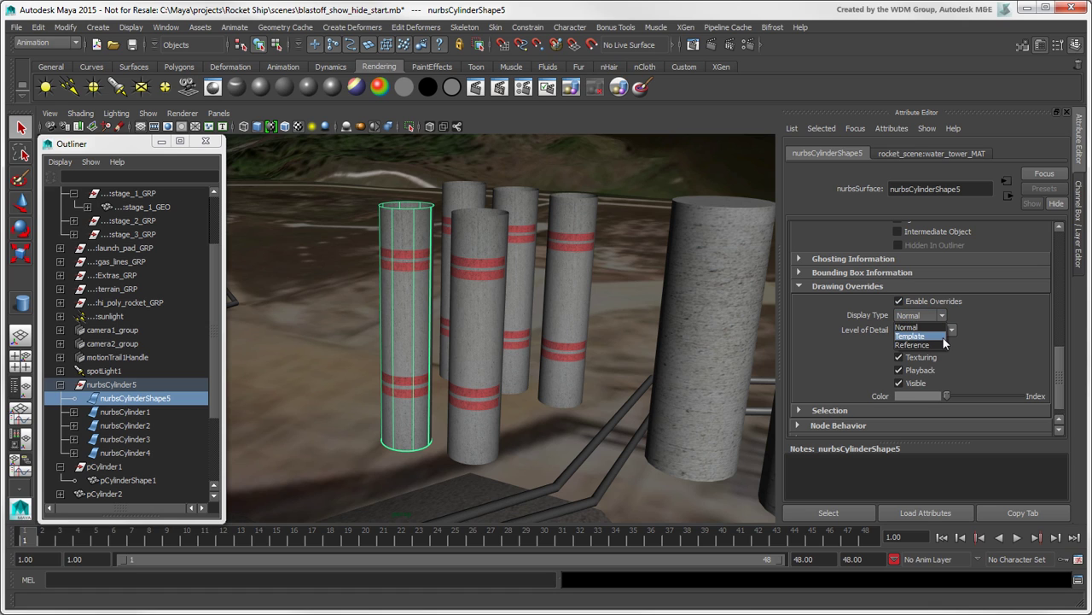
left_click(942, 338)
left_click(940, 315)
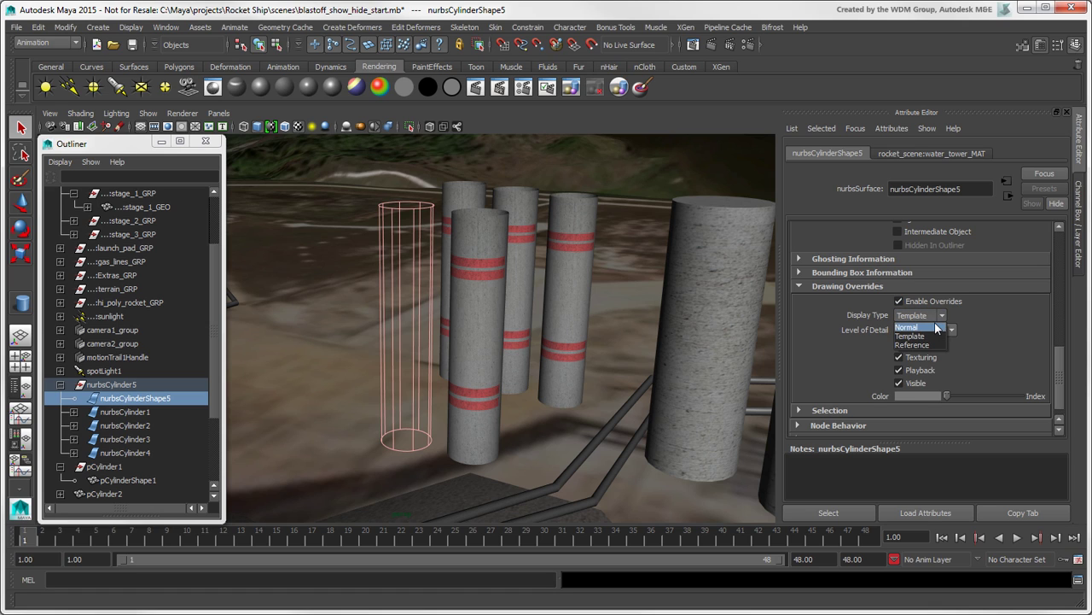
left_click(934, 324)
left_click(898, 356)
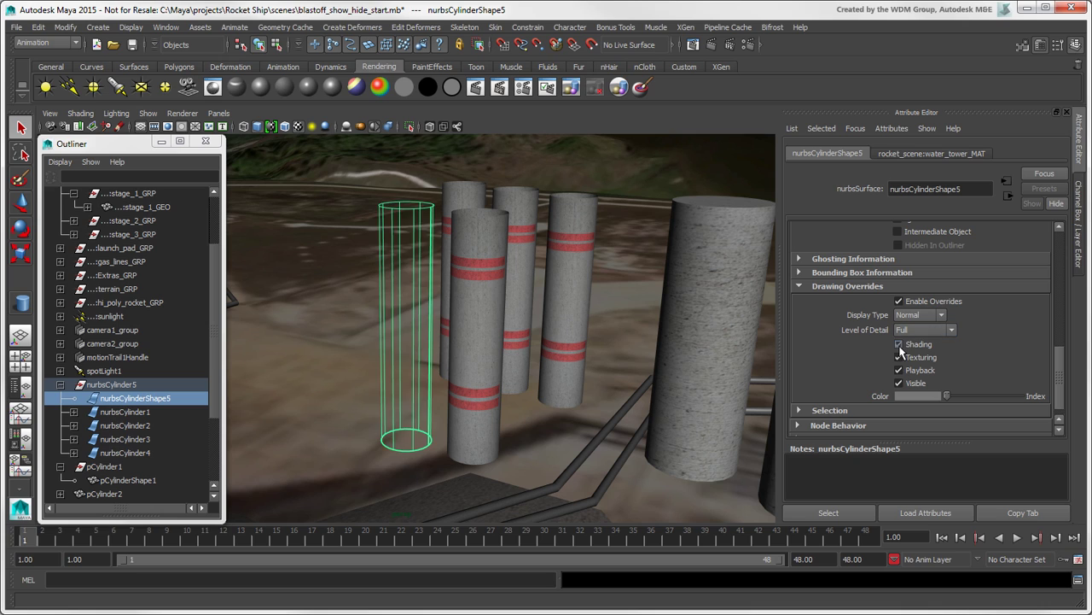
left_click(899, 356)
left_click(898, 382)
left_click(898, 383)
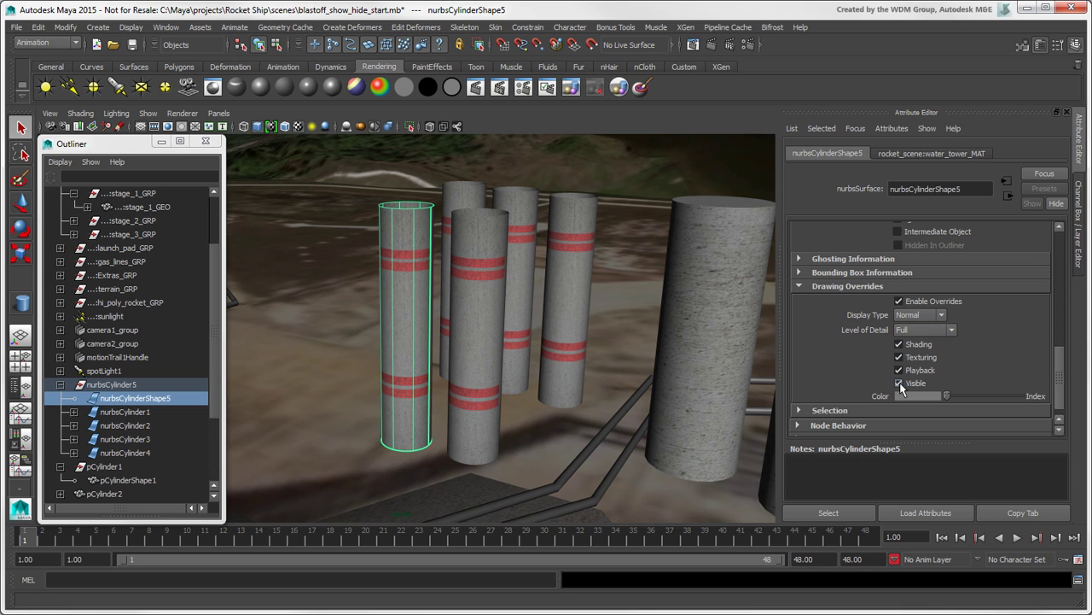